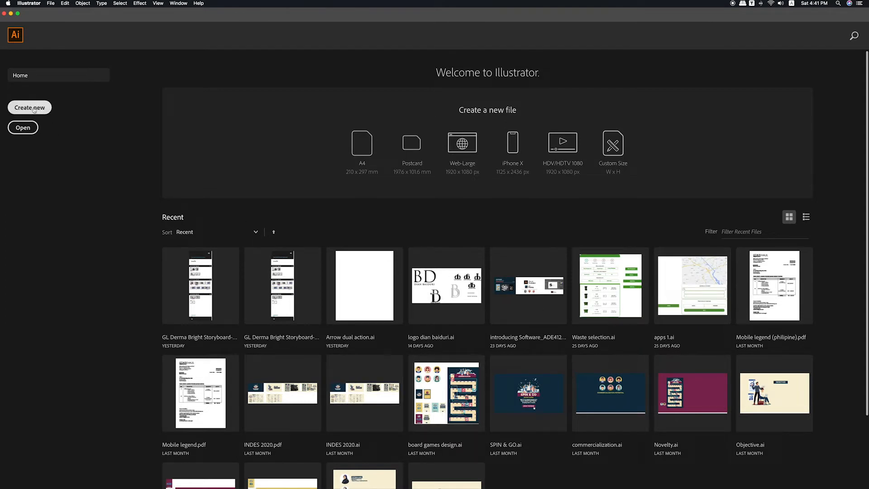
click(33, 109)
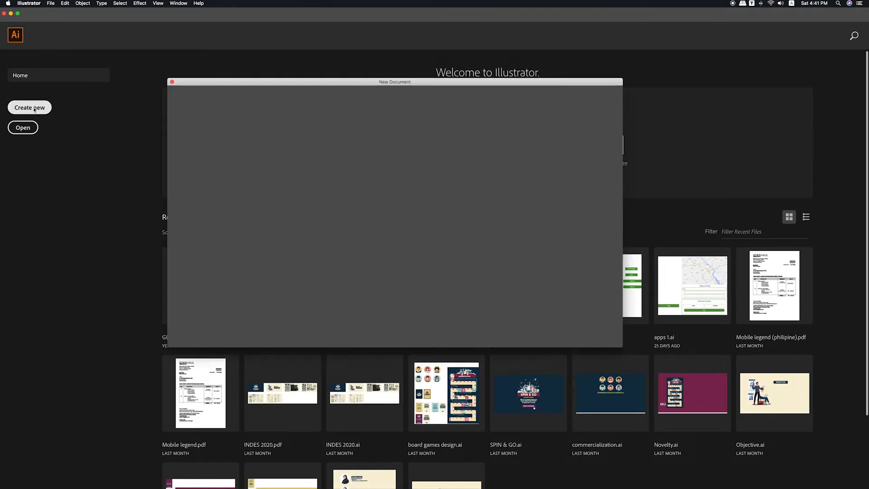
drag(430, 81, 479, 181)
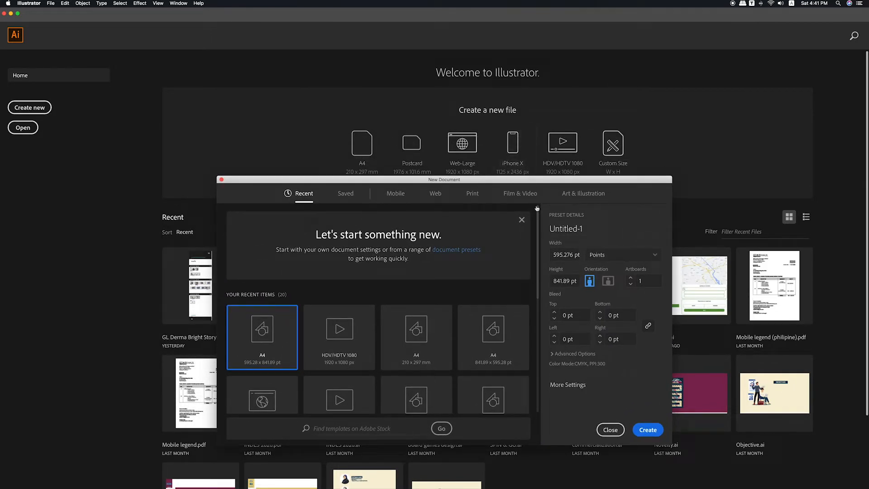
click(610, 430)
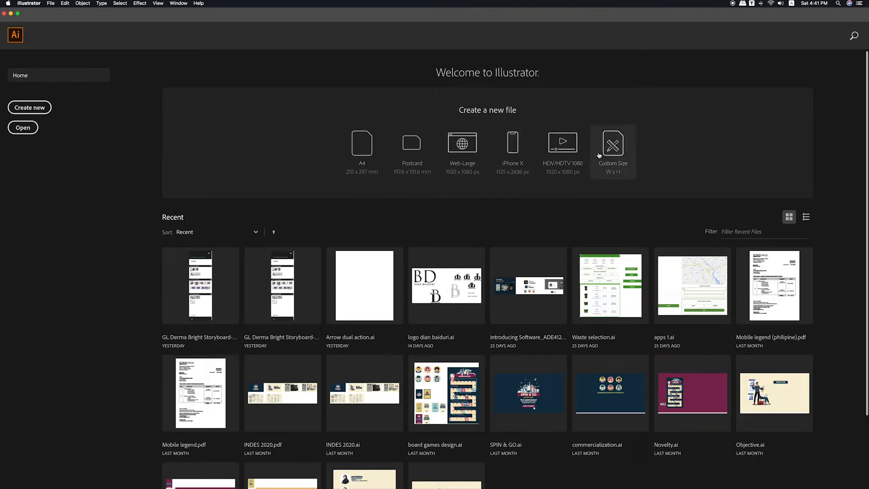
- Start a new document and review the Recent, Print, Mobile, Web, Film & Video, and Art & Illustration presets
click(36, 108)
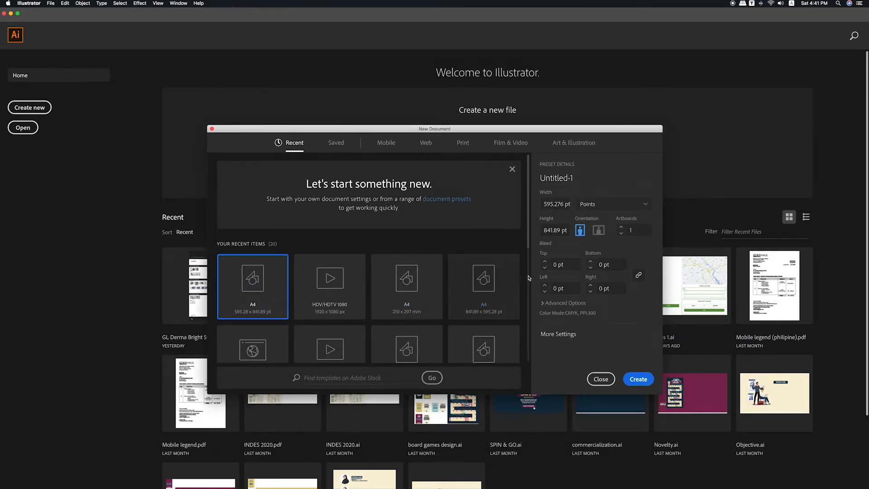
scroll(452, 267, down, 2)
scroll(447, 251, up, 2)
click(463, 143)
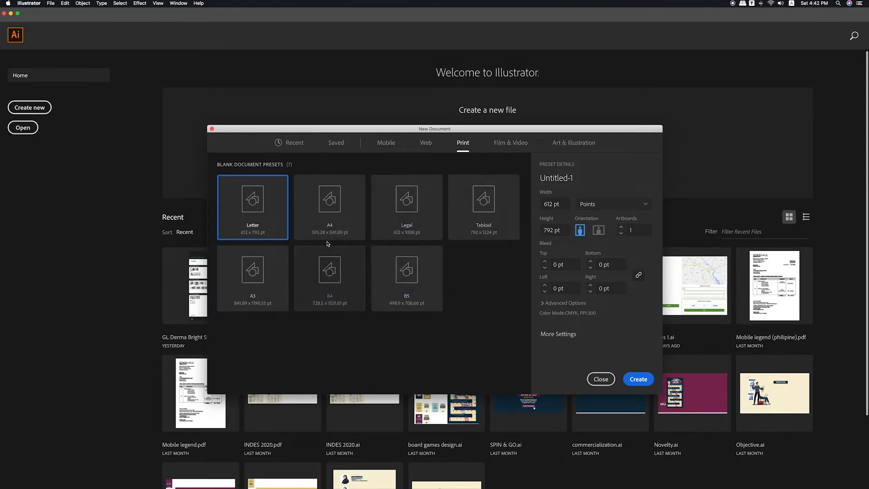
click(392, 147)
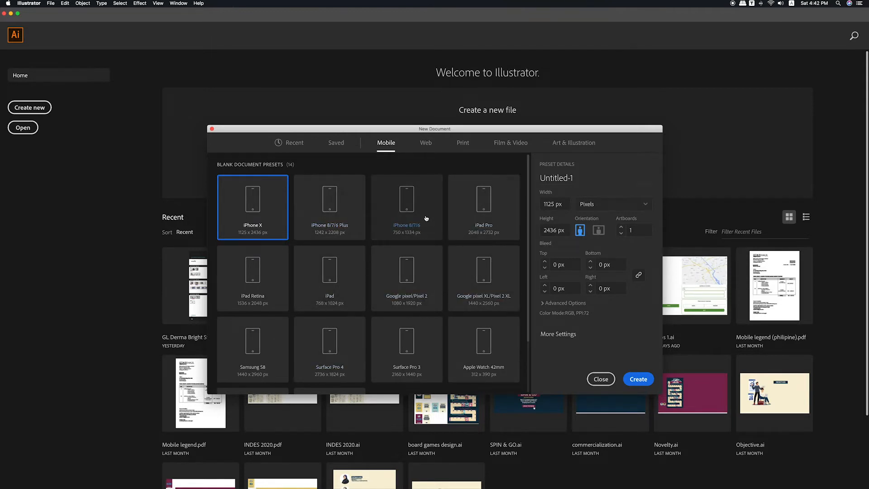
click(428, 143)
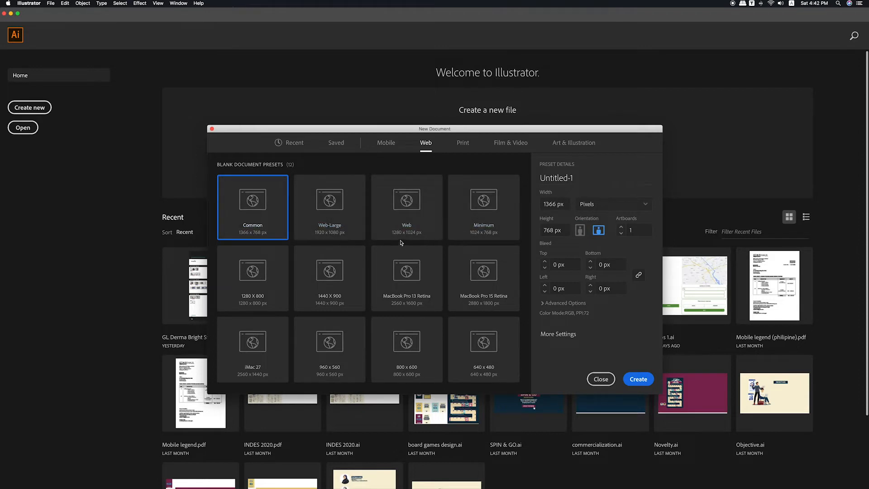
click(509, 143)
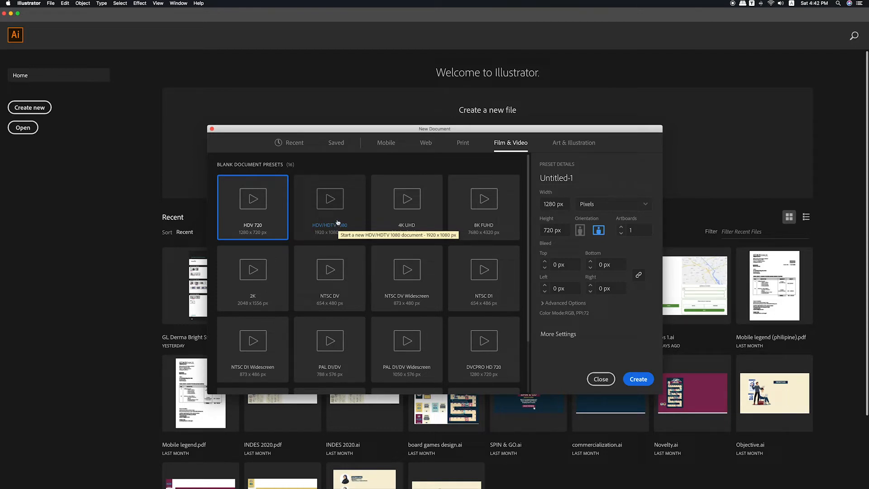
click(574, 144)
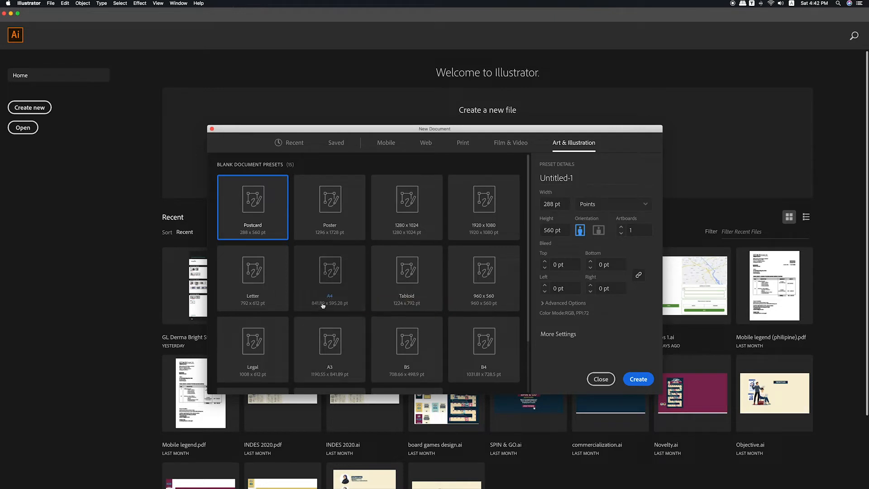
scroll(395, 370, down, 2)
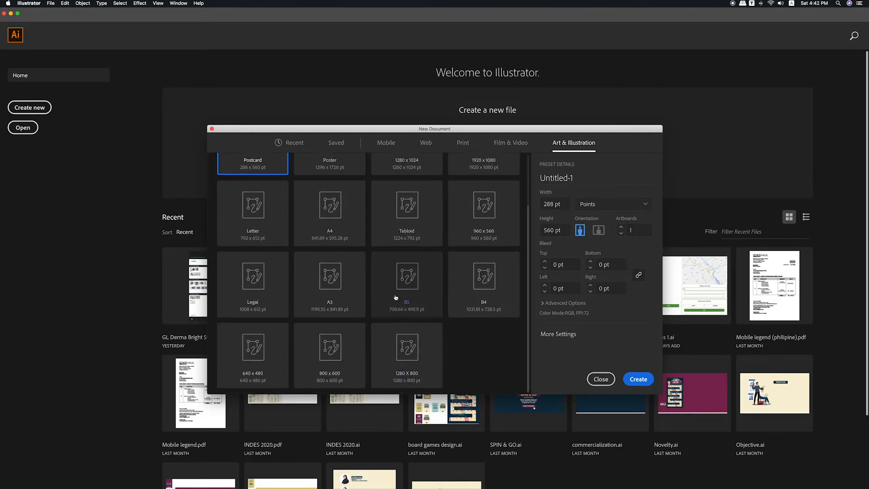
scroll(398, 297, up, 2)
- Choose the A4 print preset and name the document BASIC TUTORIAL
click(462, 143)
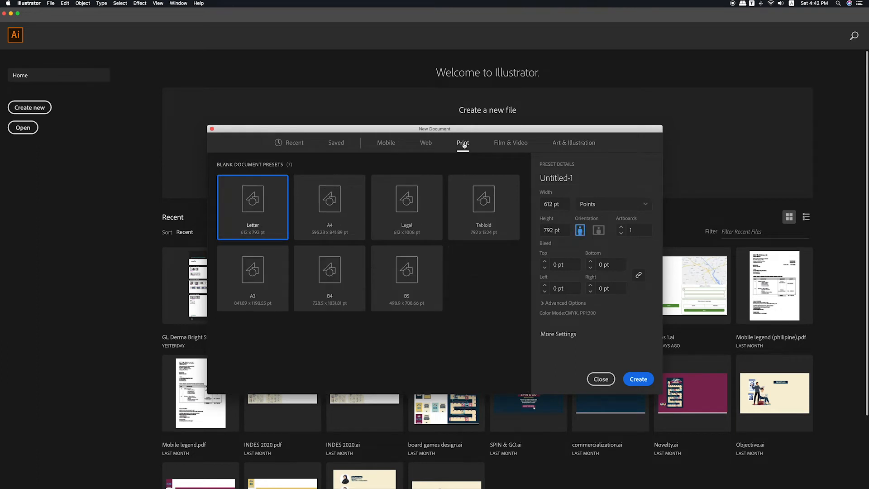
click(337, 219)
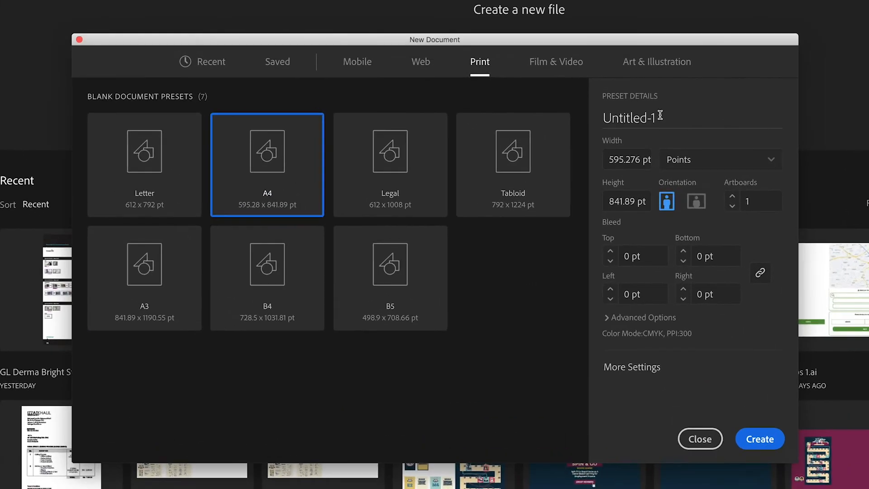
click(661, 118)
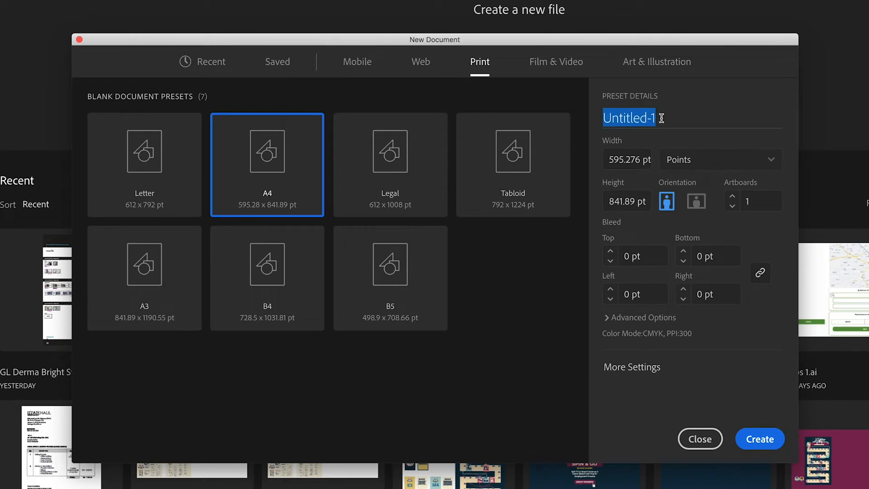
text(BAS)
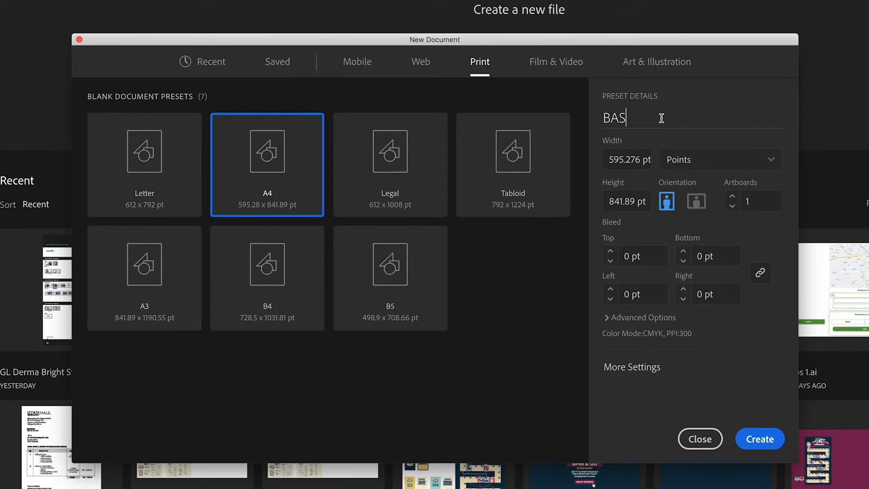
text(IC TUTORIAL)
- Set the document units to inches, and try the landscape orientation before returning to portrait
click(704, 163)
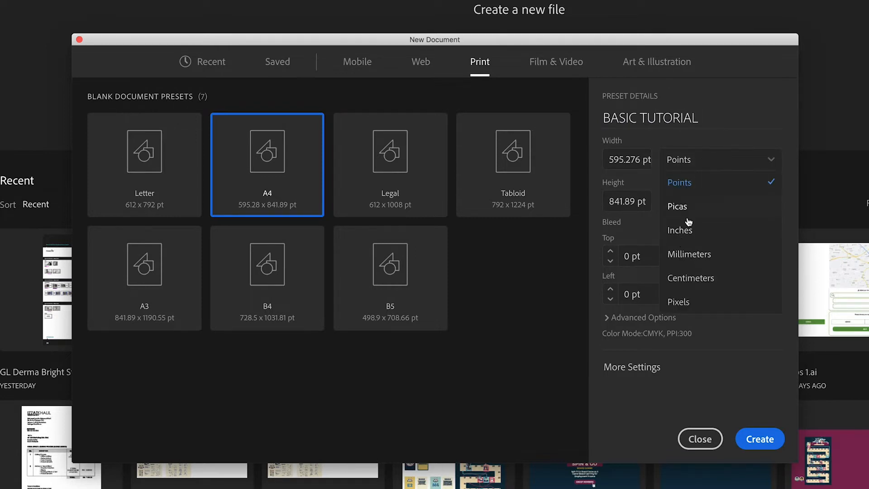
click(697, 233)
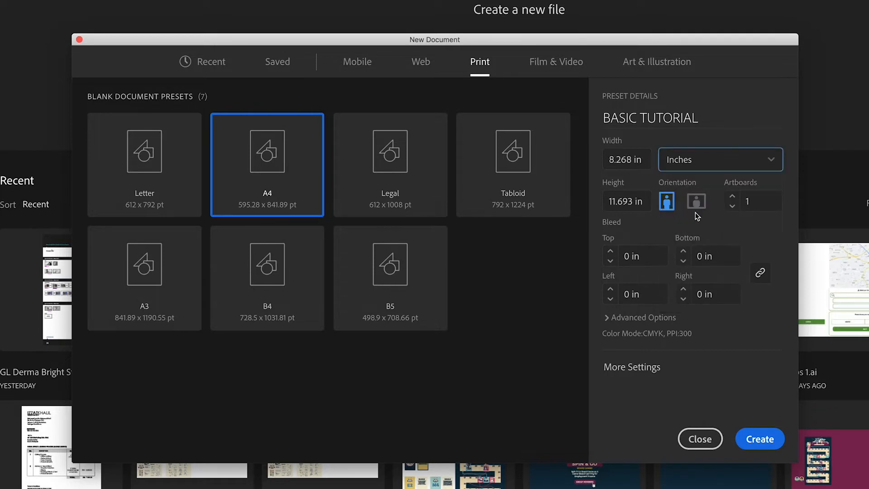
click(726, 162)
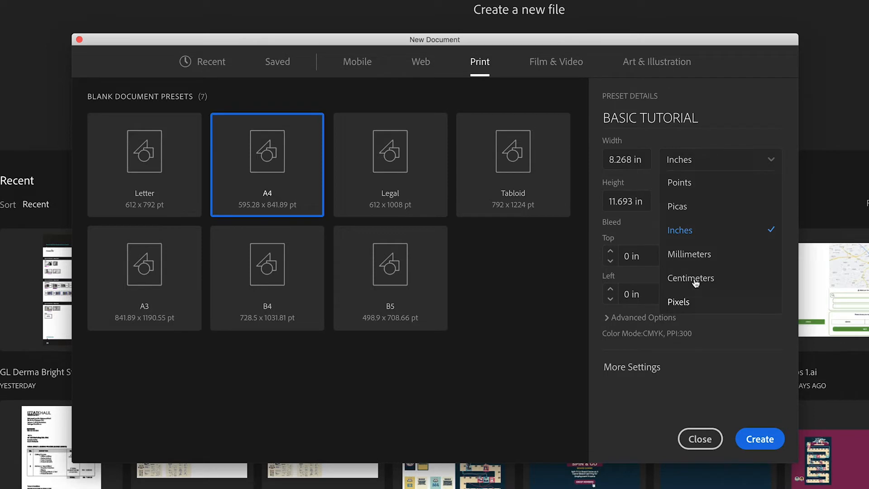
click(686, 233)
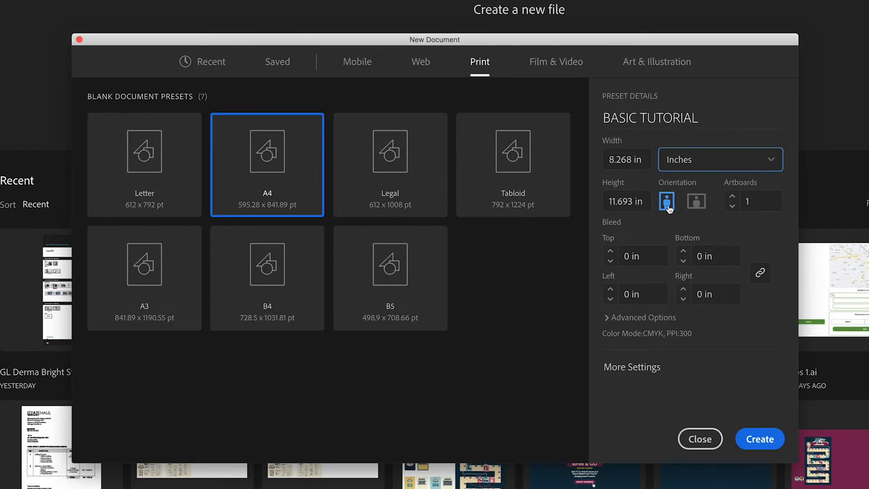
click(692, 207)
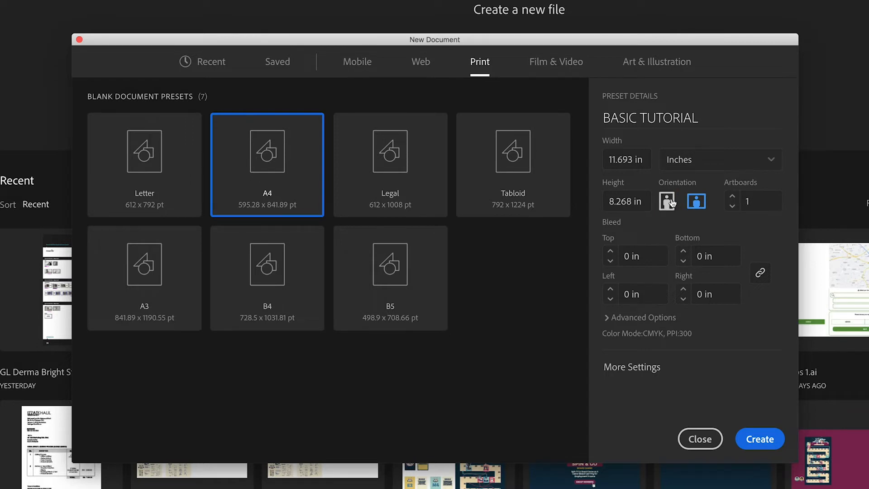
click(668, 203)
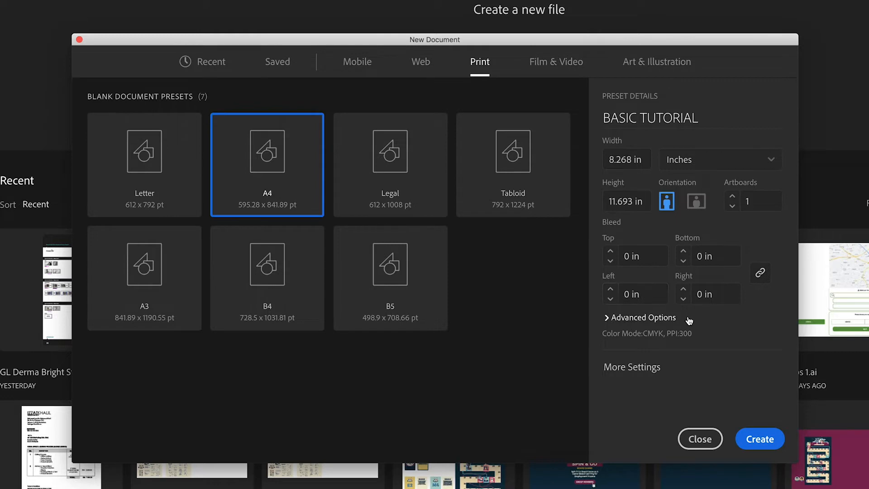
- Try RGB Color as the document's color mode in the advanced options and set it back to CMYK Color
click(607, 318)
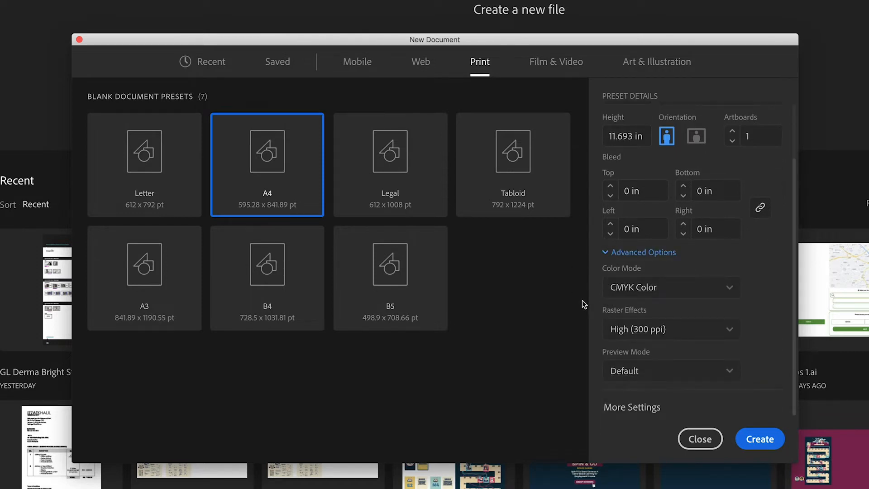
click(696, 294)
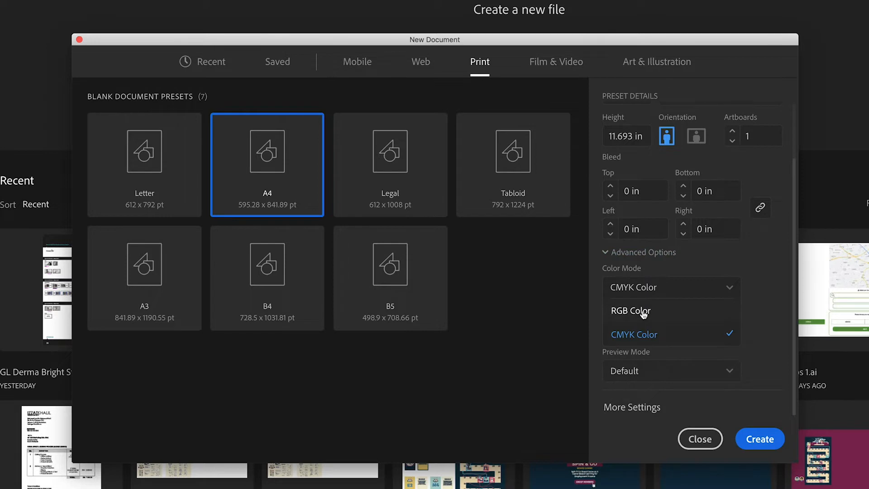
click(644, 312)
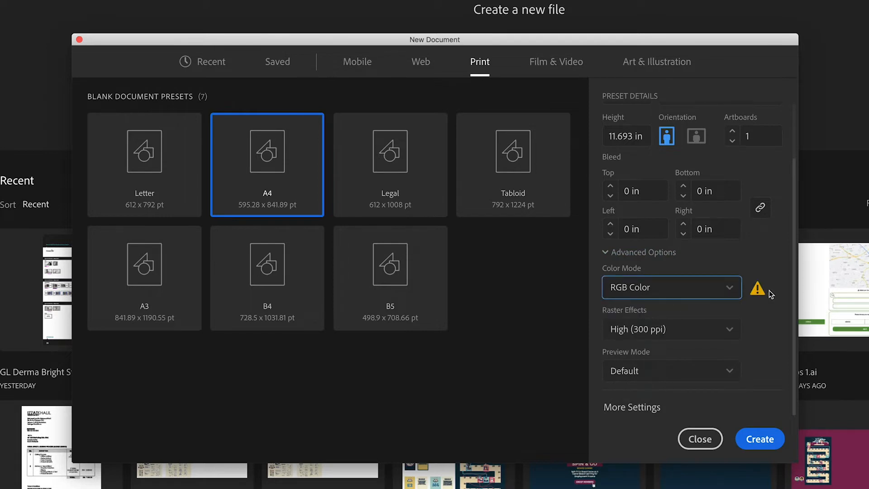
click(714, 290)
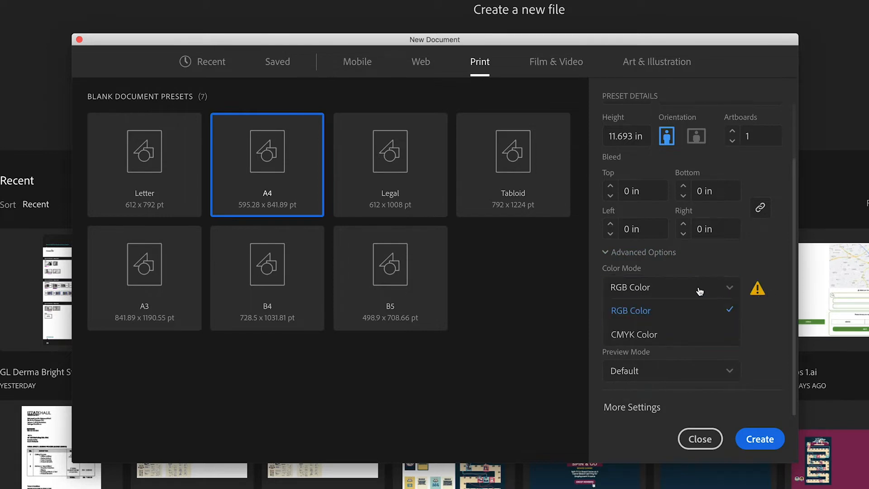
click(649, 336)
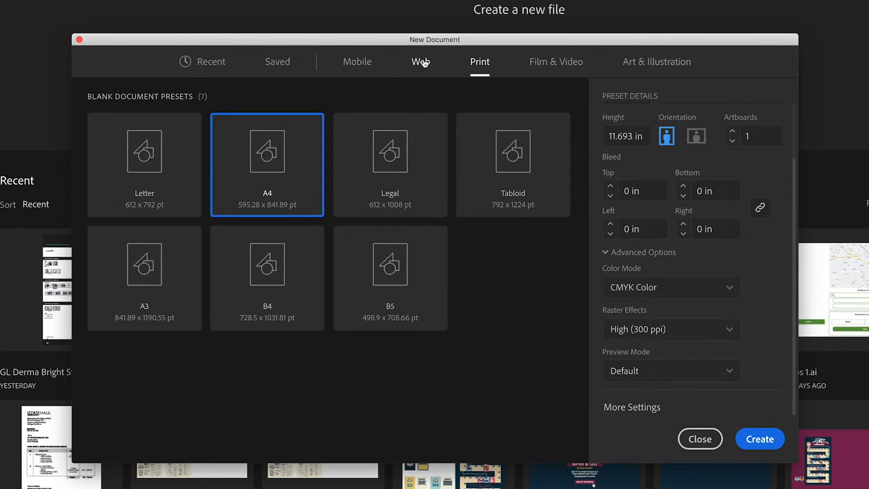
- Check the Film & Video preset settings, and create the document from the A4 print preset
click(550, 67)
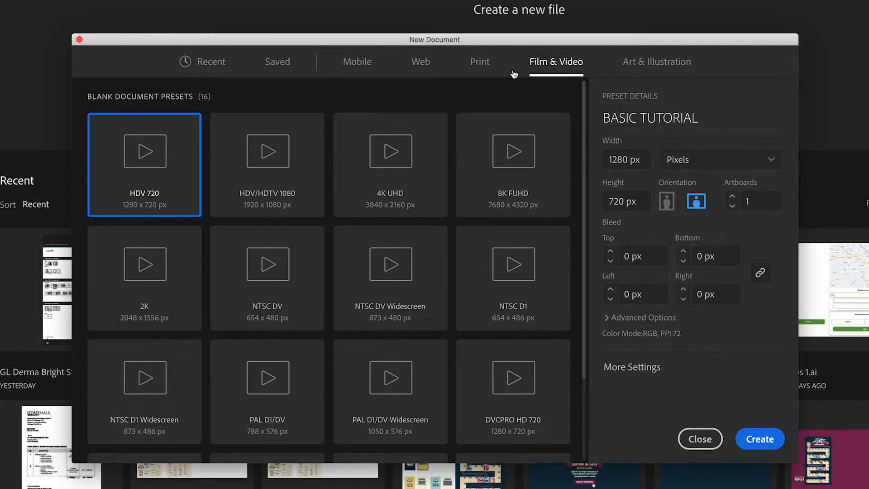
click(478, 64)
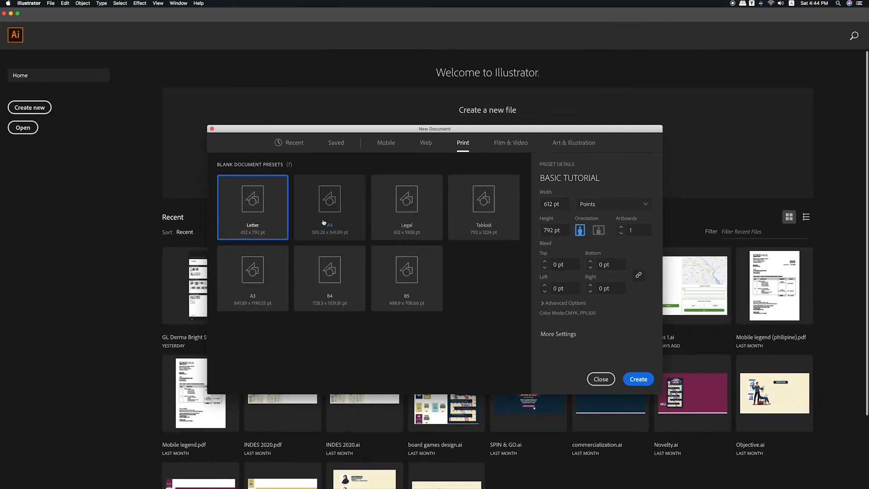
click(271, 188)
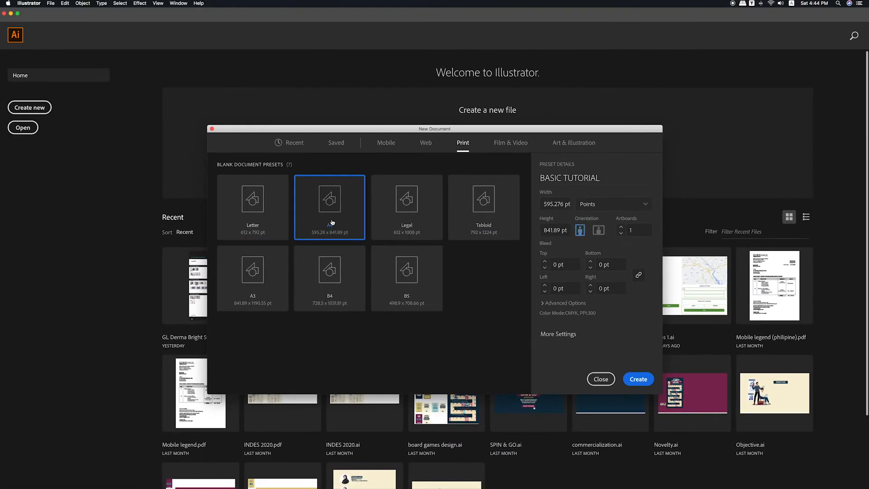
click(644, 383)
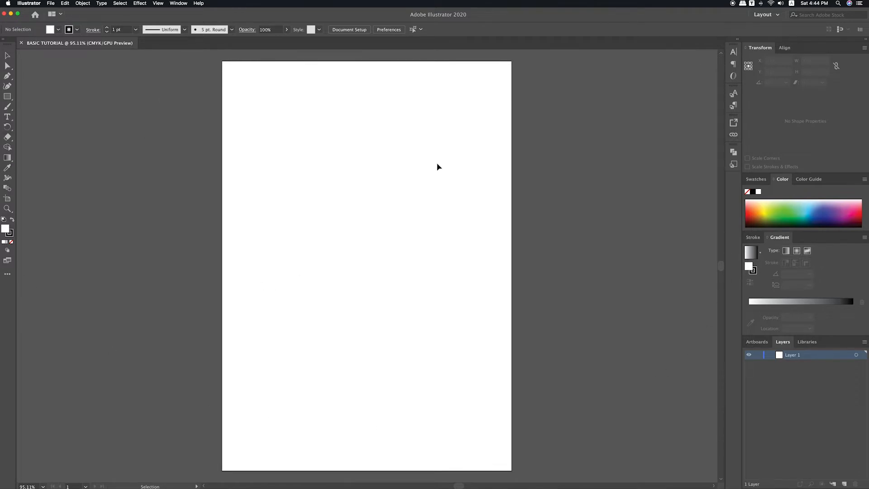
- Try the Essentials and Painting workspaces and return to the Layout workspace
click(778, 16)
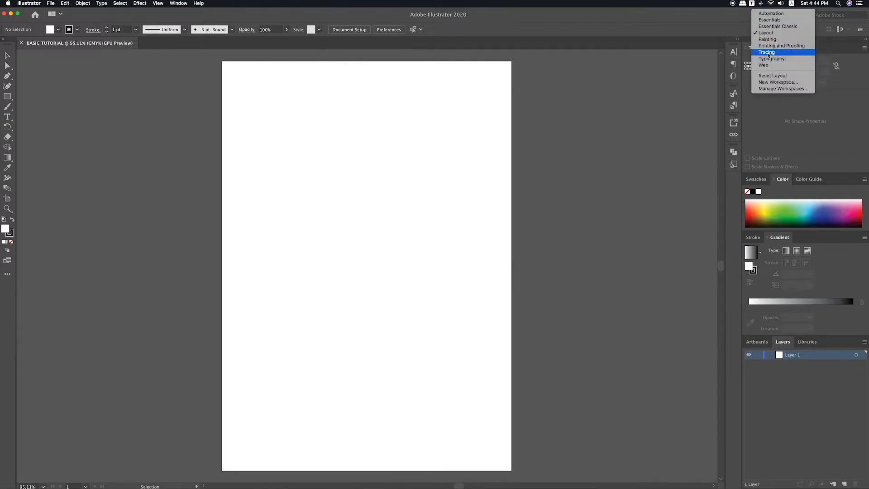
click(769, 20)
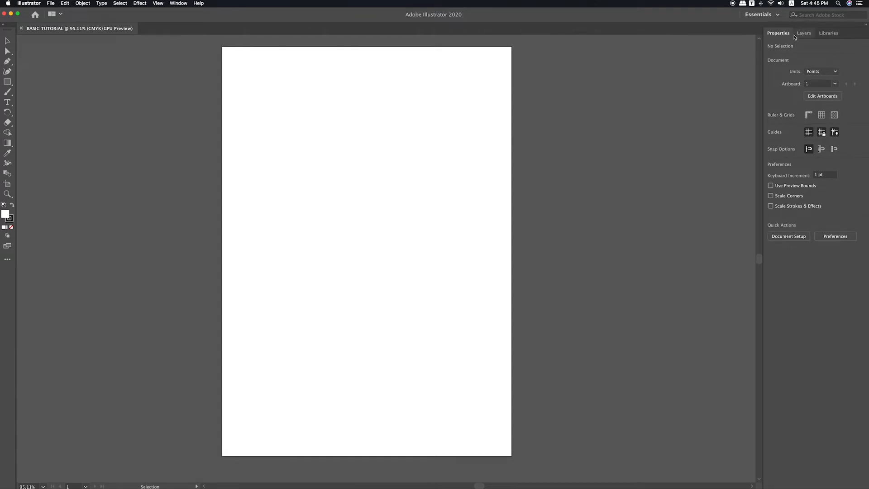
click(759, 15)
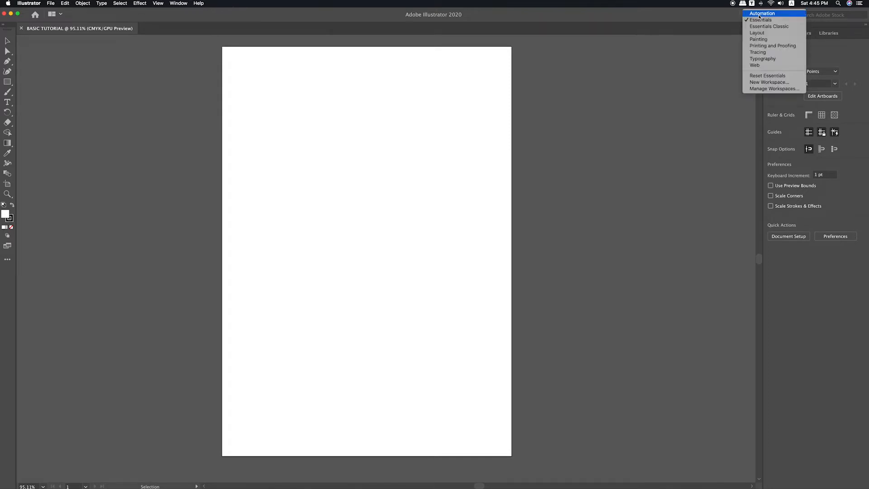
click(767, 39)
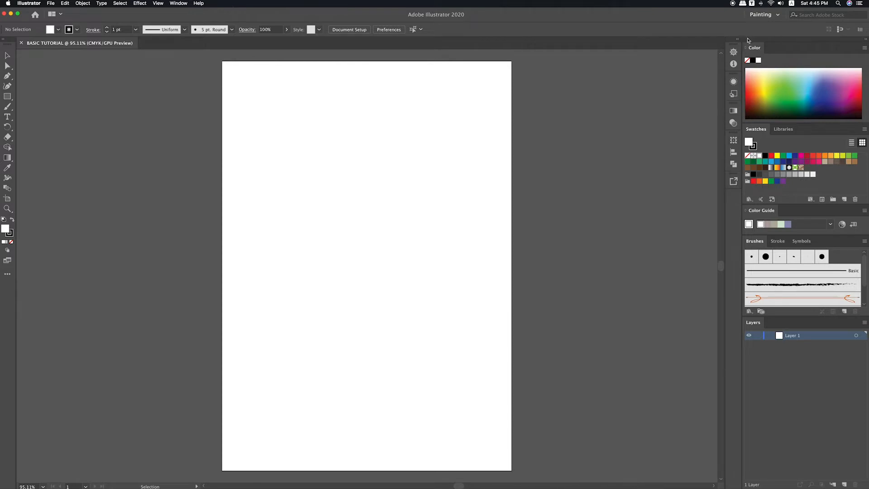
click(770, 18)
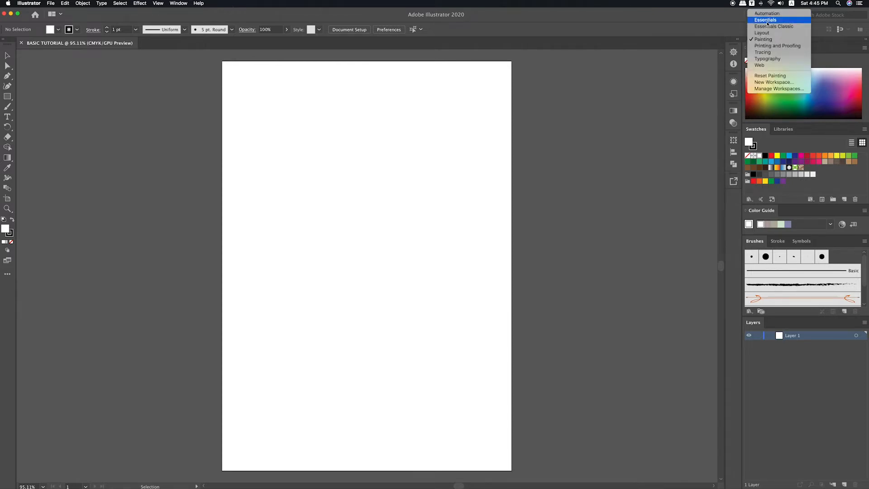
click(764, 34)
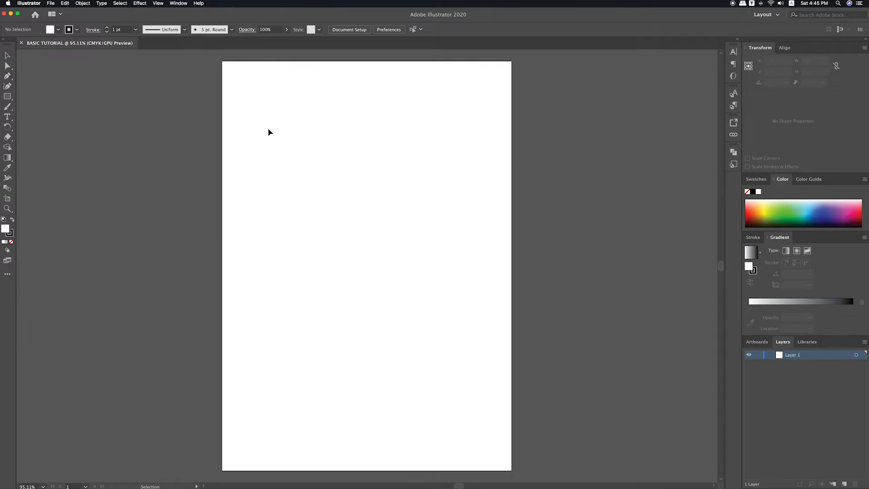
- Draw a rectangle about 135 by 131 pt near the artboard's upper-left corner and swap its colors to a black fill
click(7, 56)
key(m)
drag(254, 107, 321, 171)
key(shift+x)
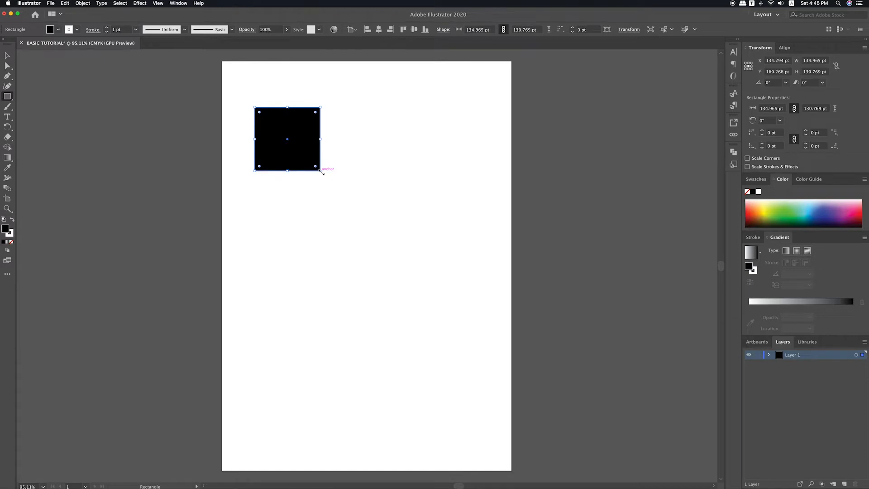
- Draw a black circle about 167 pt in diameter to the lower right of the rectangle and deselect it
key(l)
drag(352, 150, 433, 229)
key(v)
click(284, 261)
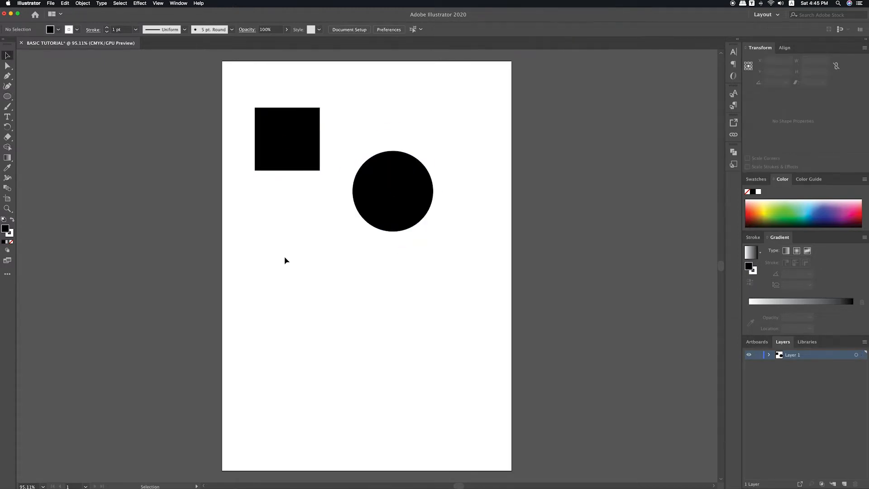
- Draw a second, larger black square below the first rectangle and deselect it
key(m)
drag(275, 253, 352, 330)
key(v)
click(312, 225)
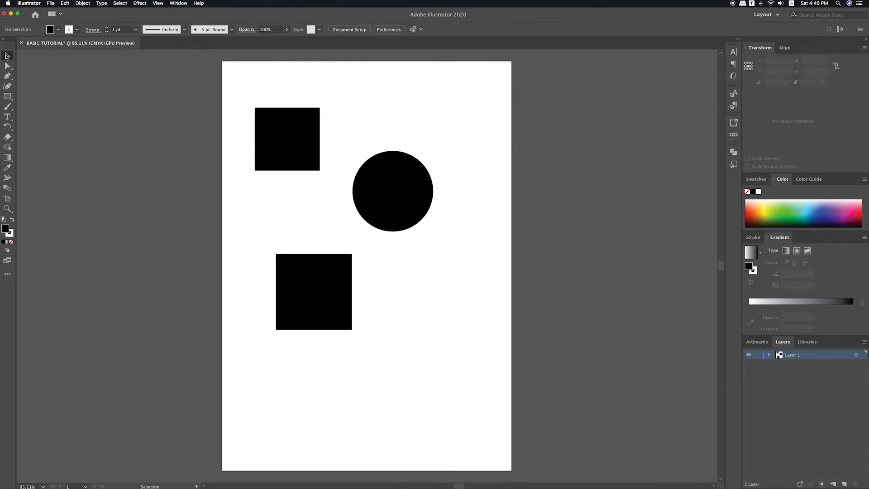
- Select the shapes individually and rearrange them: the smaller rectangle at lower right, the circle at left and the larger square above the rectangle
click(303, 131)
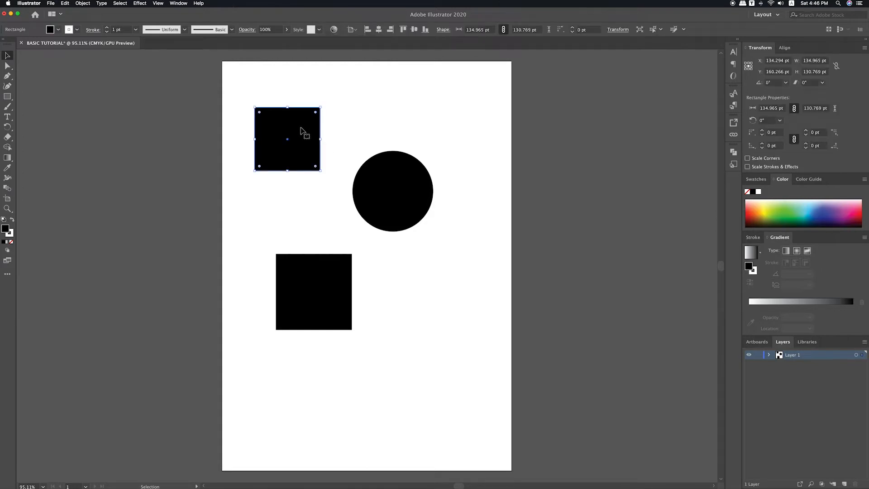
click(407, 193)
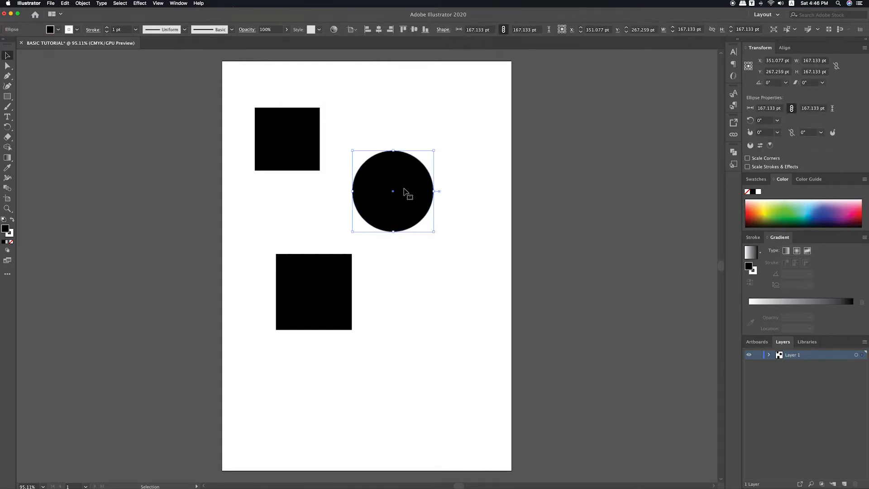
click(339, 276)
click(299, 159)
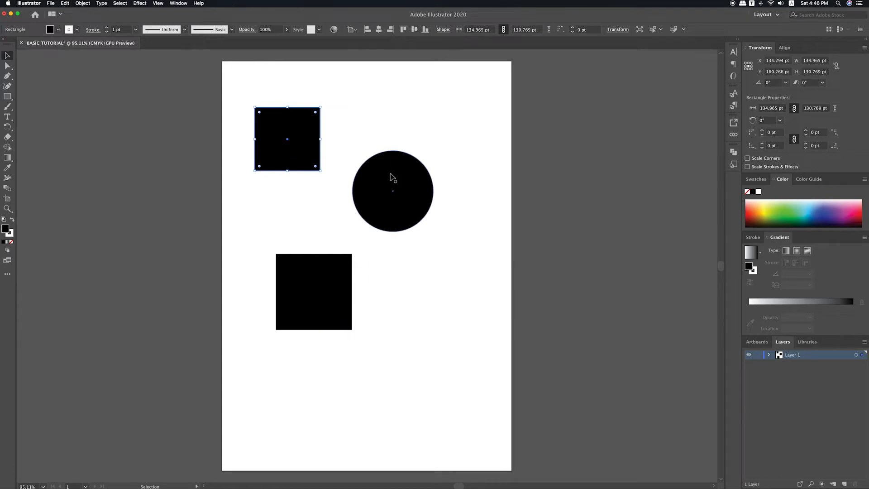
click(392, 176)
click(303, 152)
drag(319, 168, 437, 300)
drag(395, 210, 301, 208)
drag(316, 277, 425, 179)
click(360, 165)
- Move the larger square up with the Direct Selection tool, pulling its upper corners outward and its lower-right corner inward
click(7, 66)
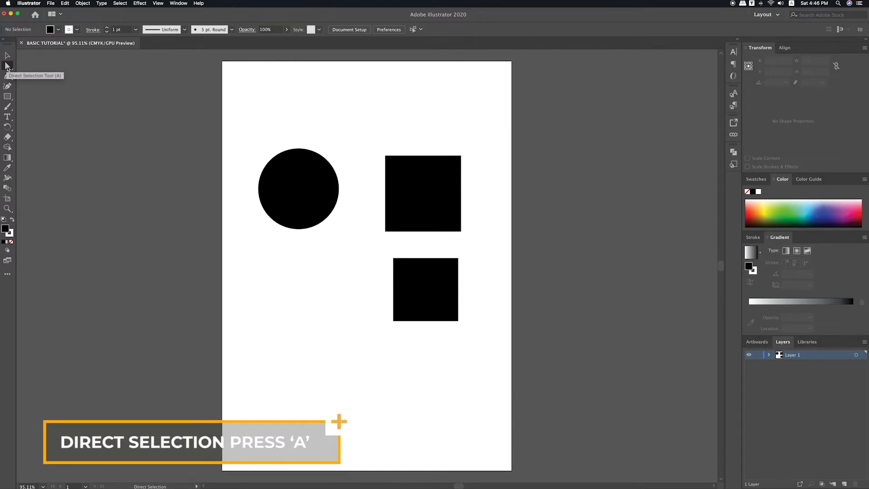
click(435, 193)
drag(423, 198, 443, 165)
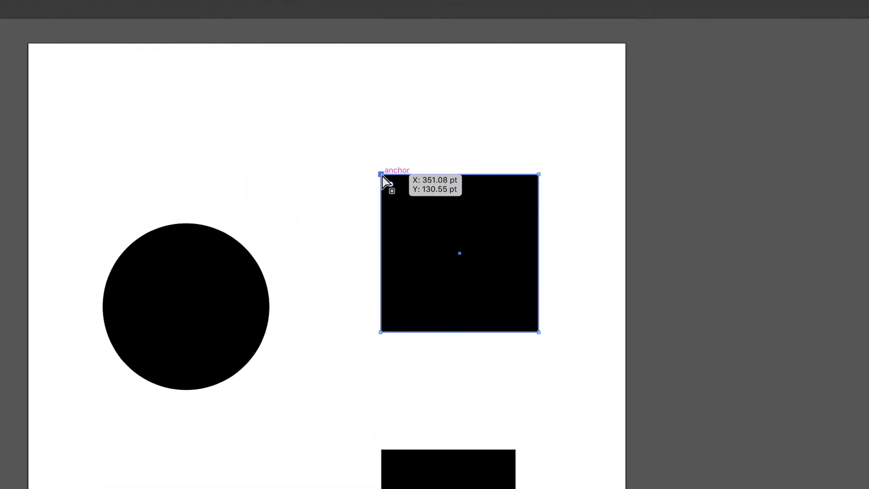
drag(381, 175, 326, 128)
drag(539, 174, 600, 135)
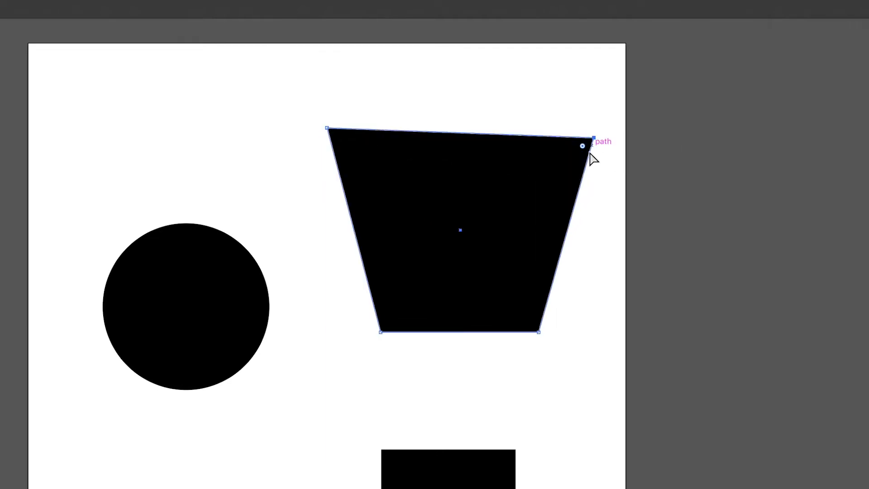
drag(543, 333, 459, 331)
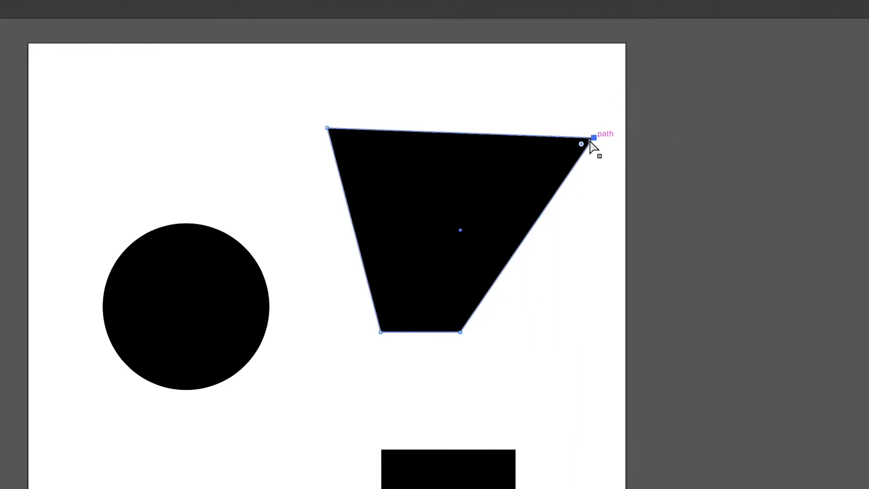
drag(592, 138, 594, 124)
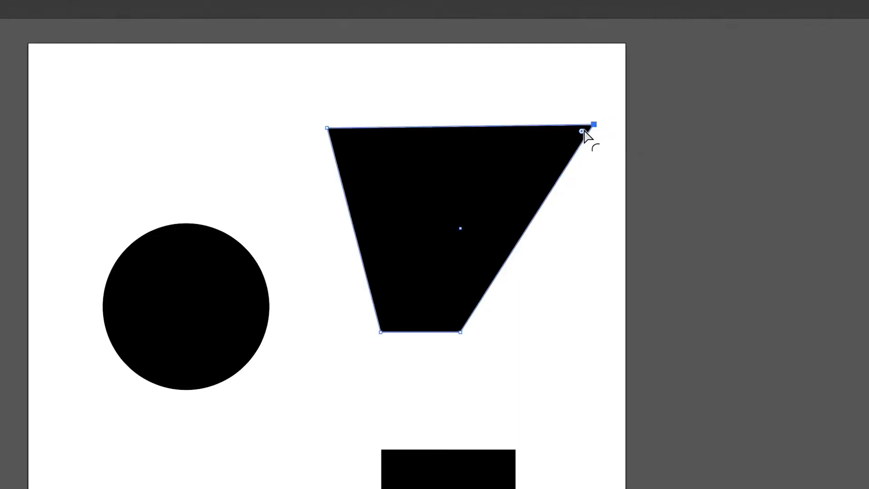
- Round the reshaped square's upper-right corner into a large curve with its corner widget and bend the curve by its direction handles
drag(582, 132, 373, 287)
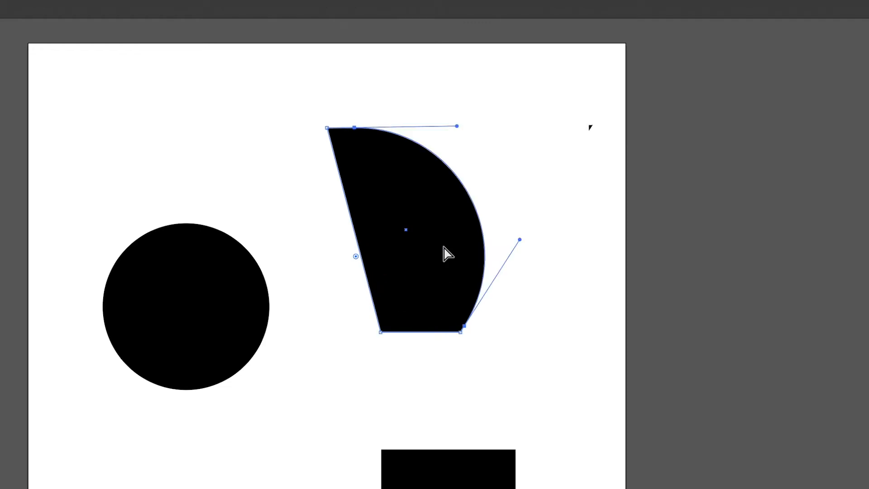
click(580, 130)
click(429, 187)
drag(519, 239, 586, 222)
drag(456, 126, 482, 70)
drag(585, 223, 595, 267)
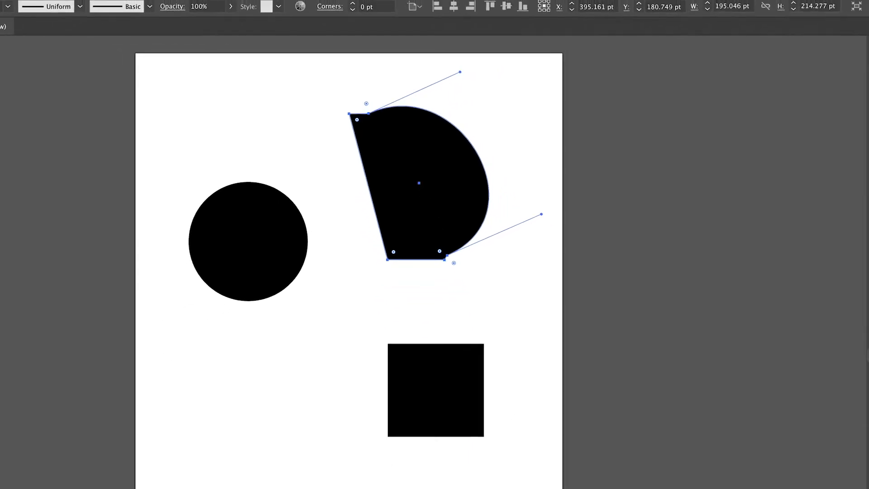
- Select the circle's top and right anchor points together with Direct Selection and move them up and to the right, stretching the circle into an oval
click(7, 55)
click(8, 66)
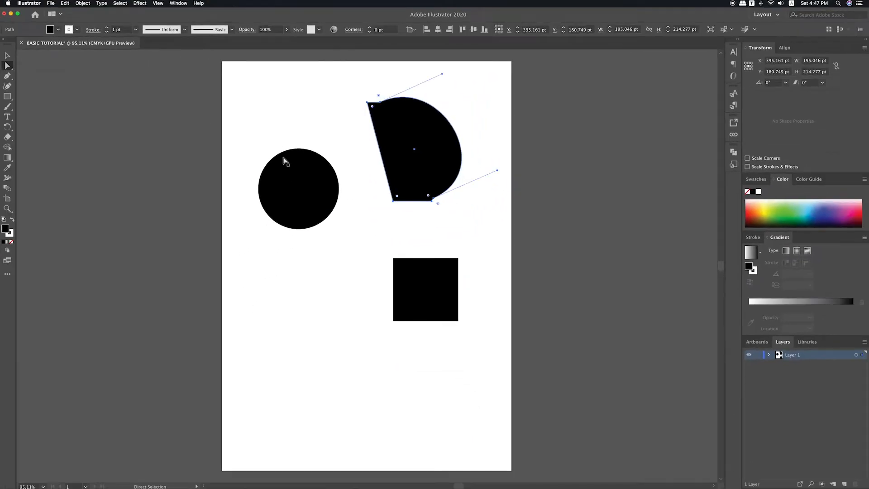
click(300, 164)
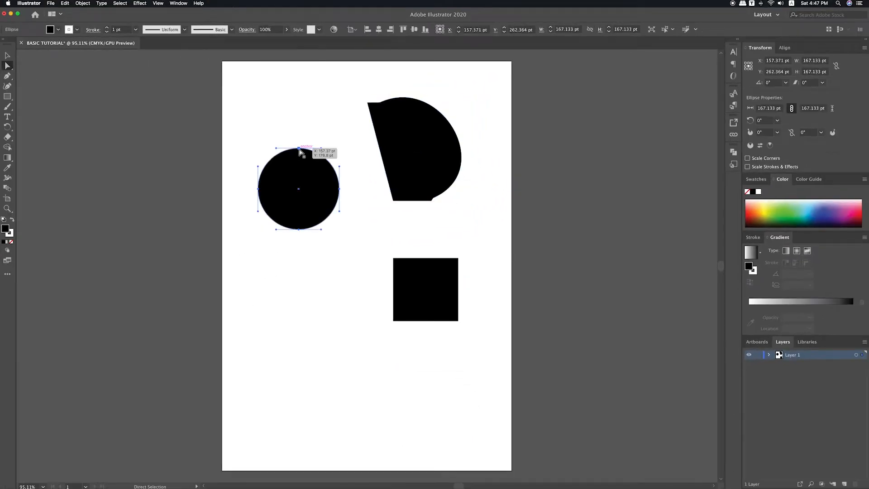
click(299, 149)
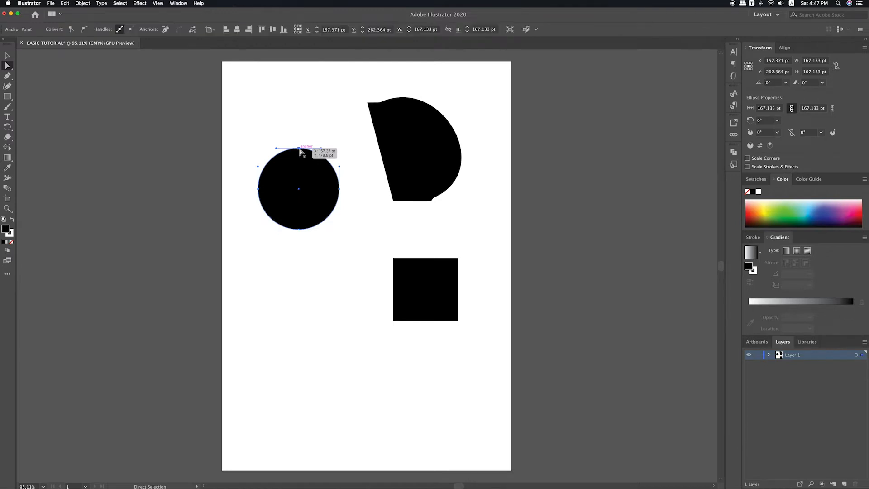
click(340, 189)
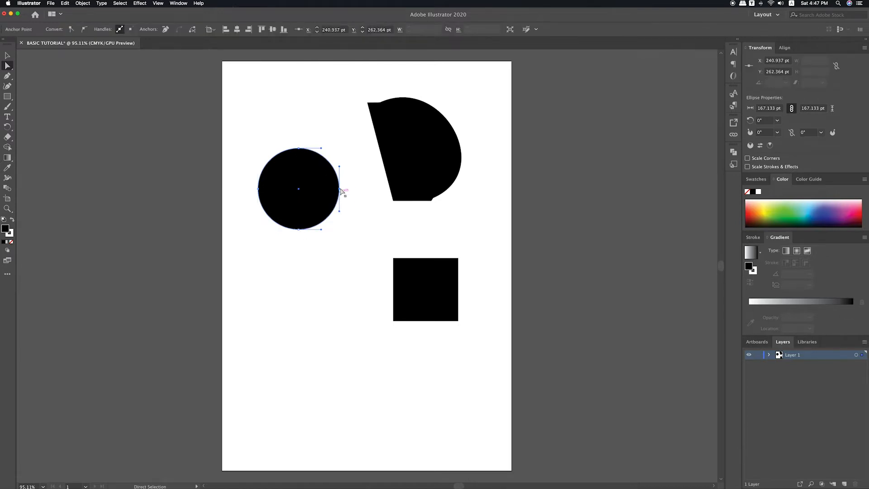
click(299, 149)
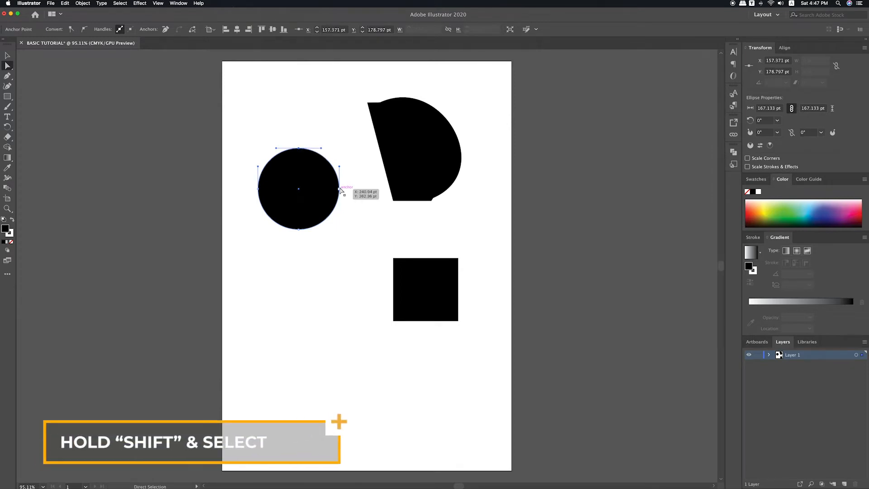
shift+click(341, 192)
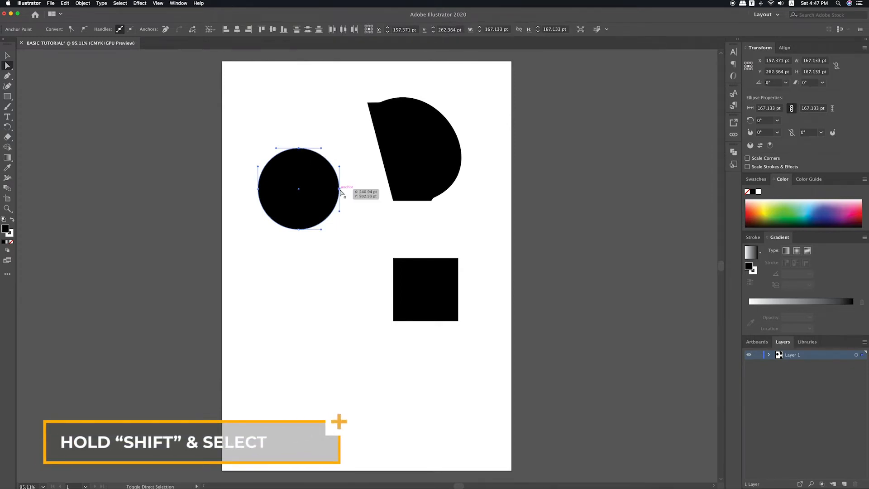
drag(341, 192, 365, 176)
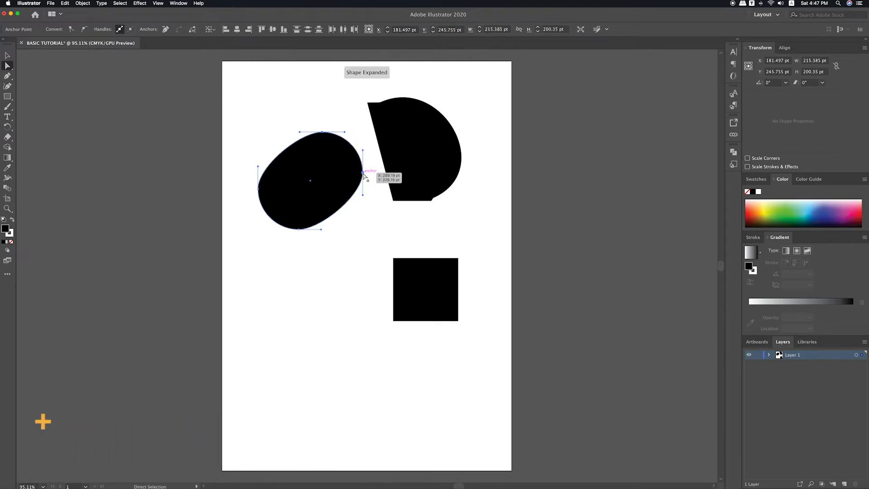
key(v)
click(351, 273)
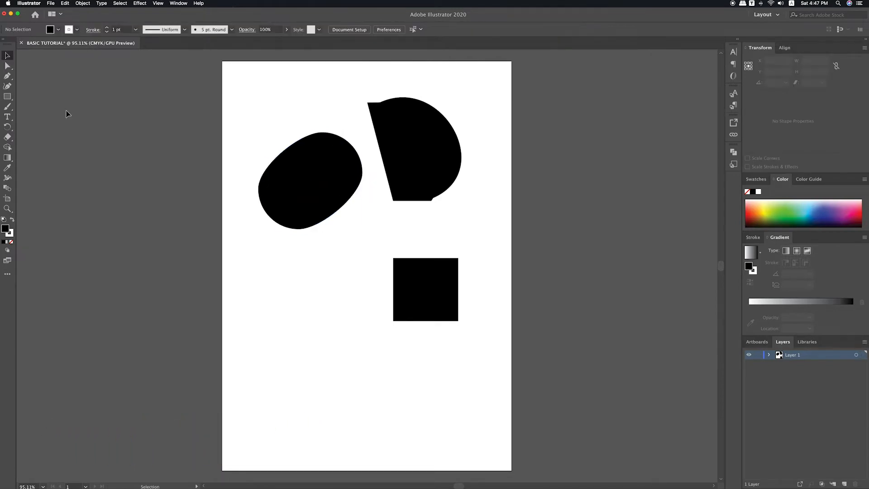
- Draw a horizontal line about 185 pt long below the oval with the Pen tool, swapping fill and stroke so the stroke is black
click(8, 77)
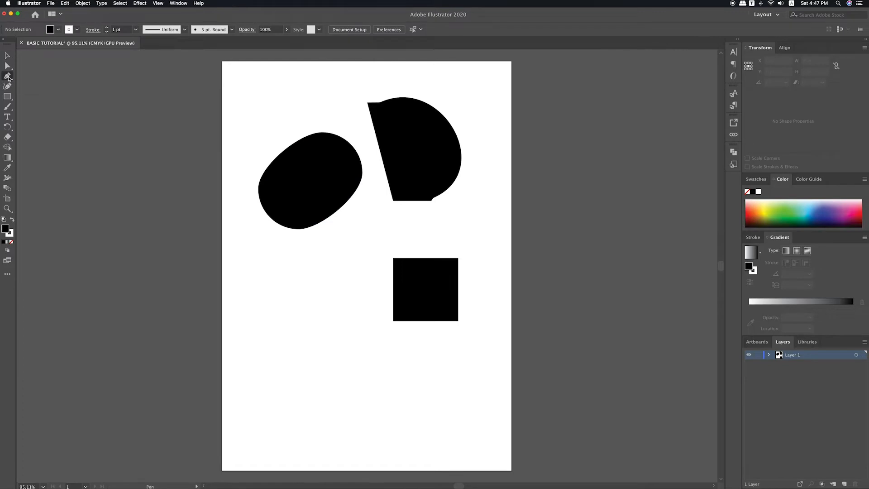
click(248, 271)
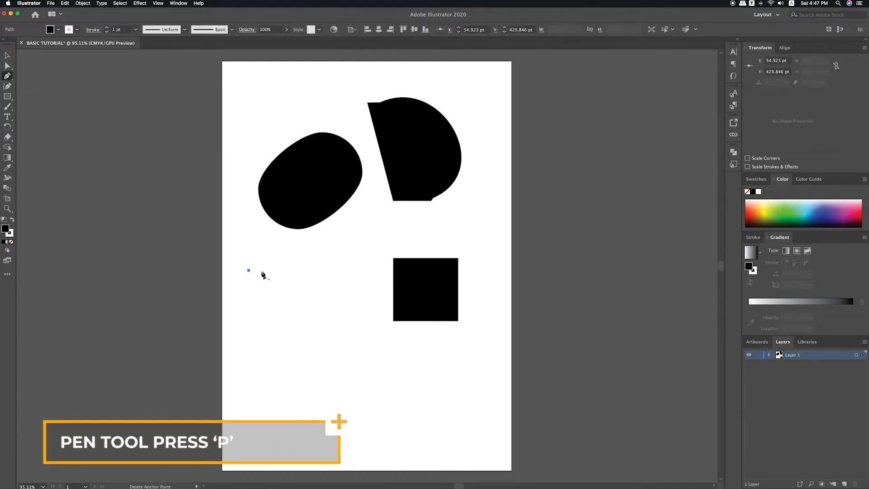
click(339, 270)
key(shift+x)
key(v)
click(330, 305)
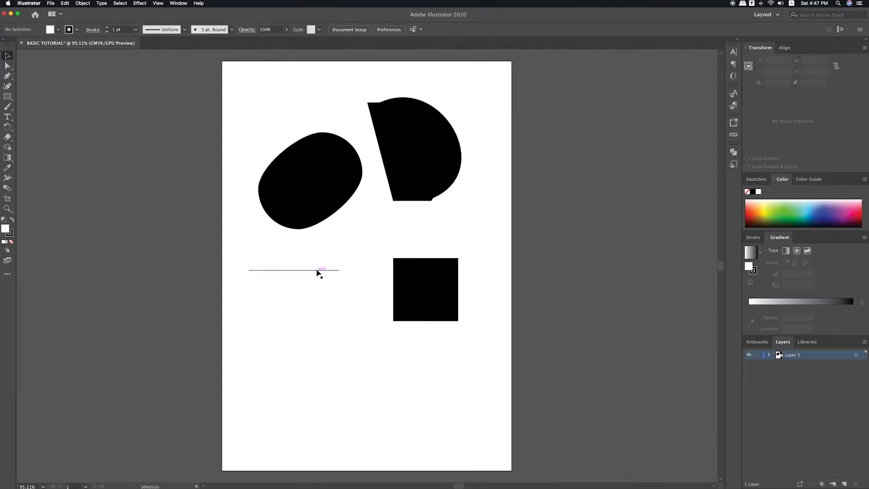
- Move the horizontal line slightly up to about Y 412 pt
click(318, 272)
click(322, 287)
drag(317, 272, 317, 262)
click(315, 290)
click(308, 262)
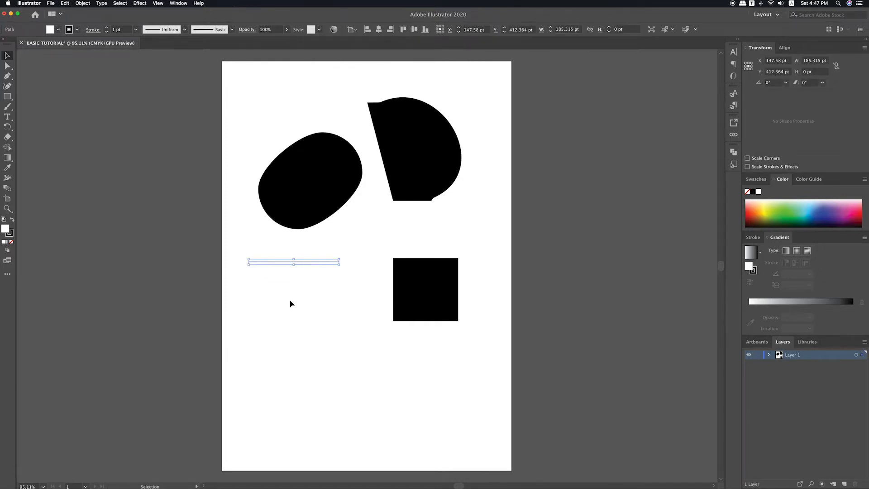
- Draw an open curved path with the Pen tool below the line, bending right and returning to a lower-left end point
key(p)
click(249, 281)
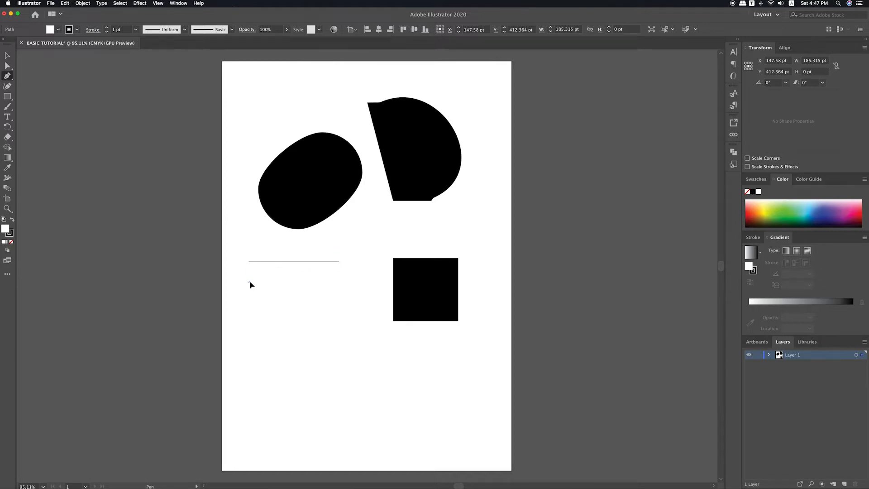
click(339, 282)
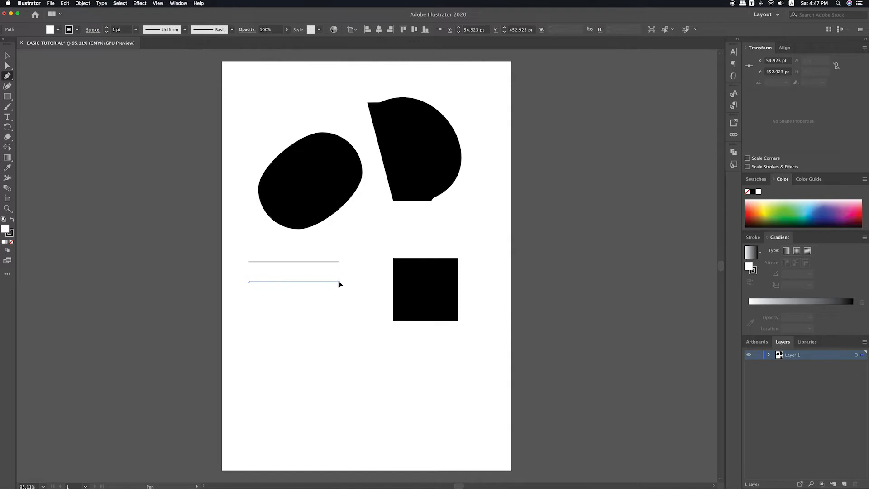
drag(340, 284, 387, 308)
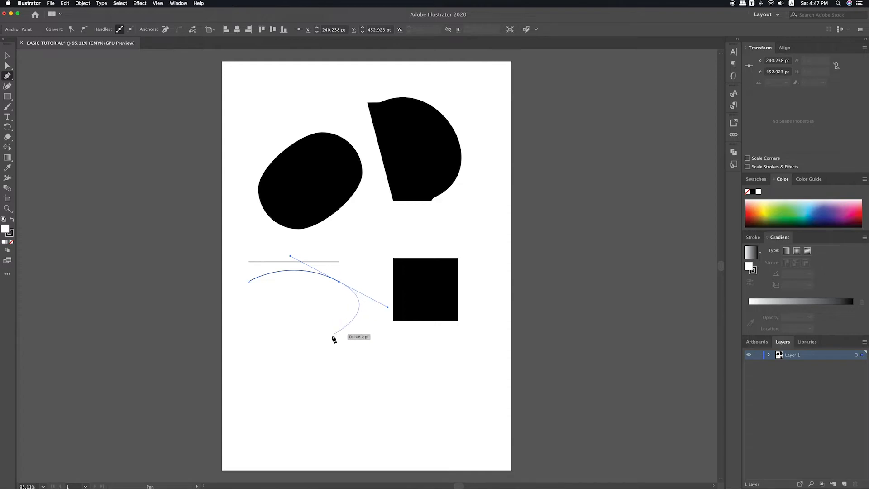
drag(329, 320, 251, 329)
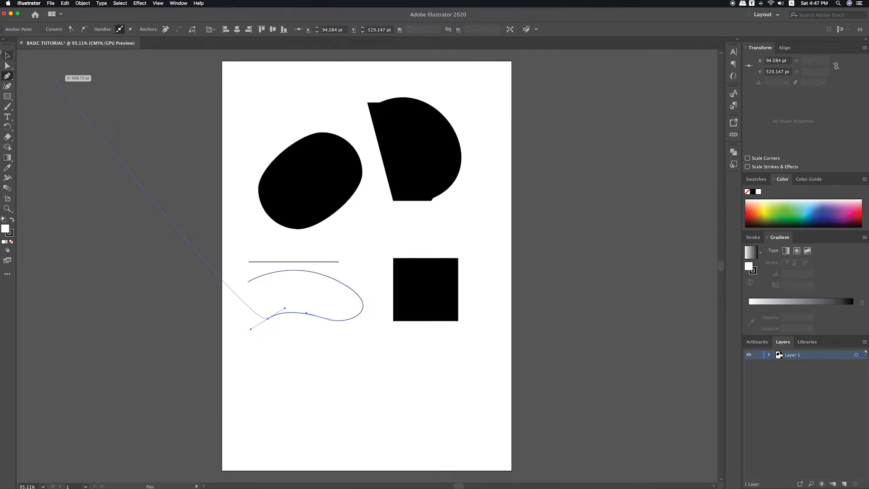
- Deselect the curved path and remove the outgoing handle from its lower-left end point with the Pen tool
click(7, 68)
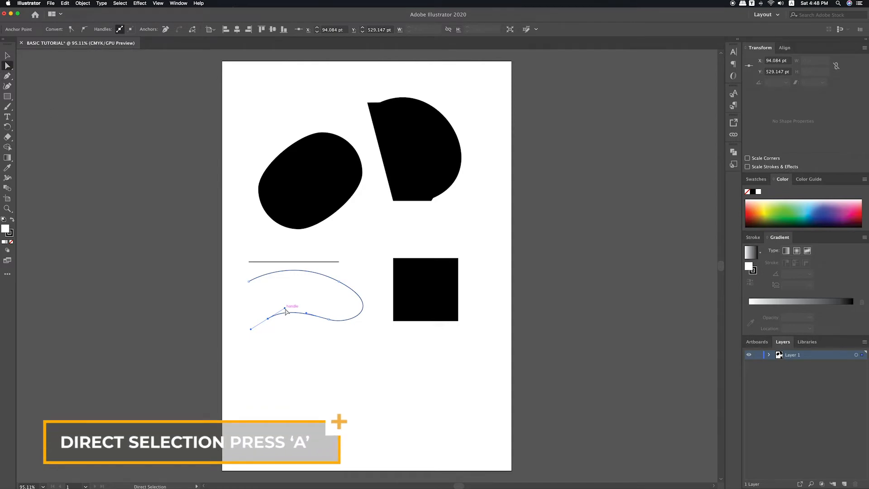
click(283, 331)
key(v)
key(p)
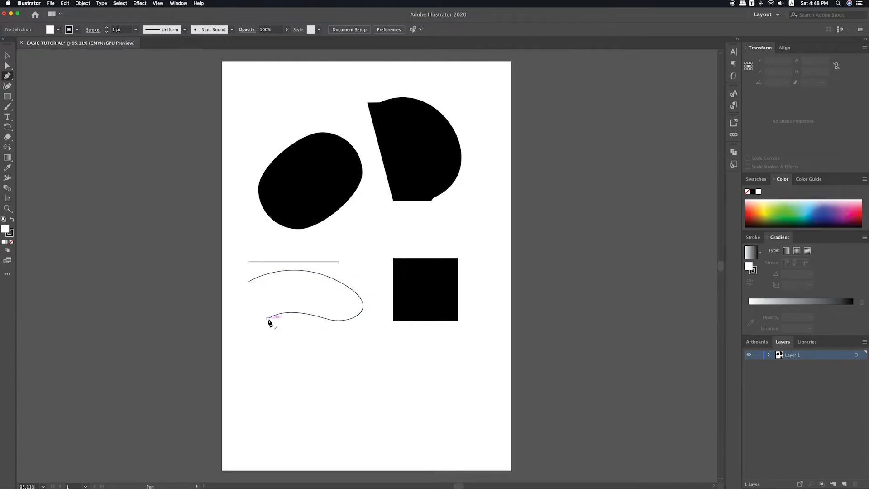
click(268, 318)
- Reshape the curved path by adjusting the direction handles of its lower and upper-right anchor points with Direct Selection
key(a)
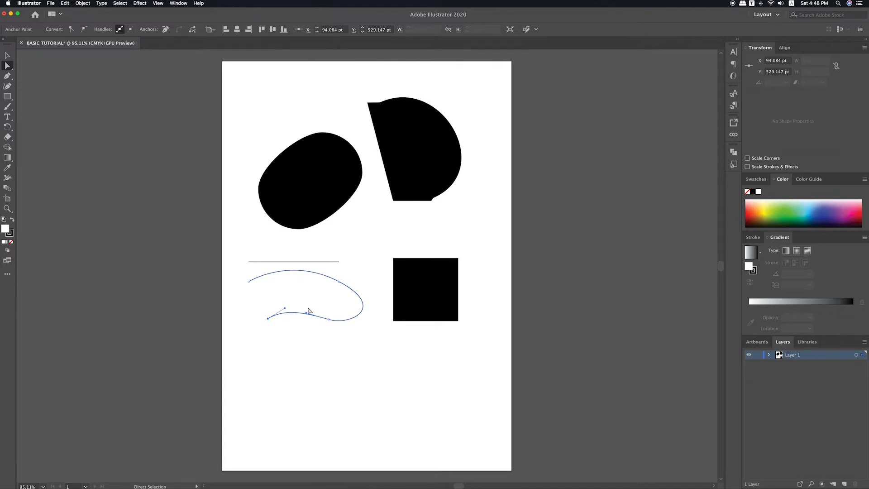
drag(285, 309, 296, 295)
drag(308, 296, 308, 295)
click(329, 319)
drag(344, 337, 360, 289)
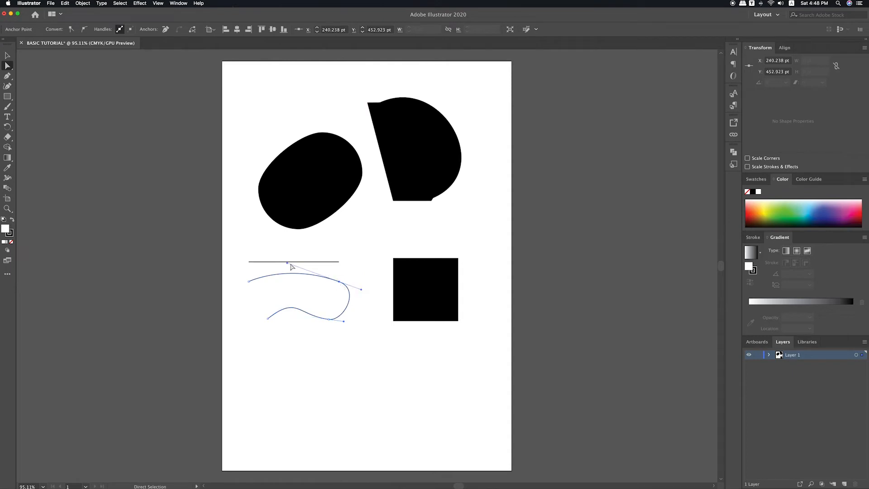
mouse_move(288, 266)
mouse_down()
mouse_move(300, 271)
mouse_move(286, 272)
mouse_up()
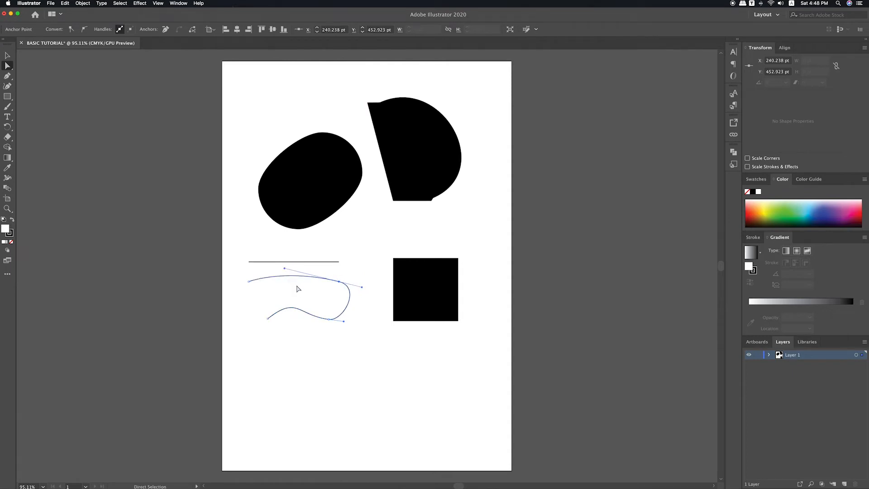
key(v)
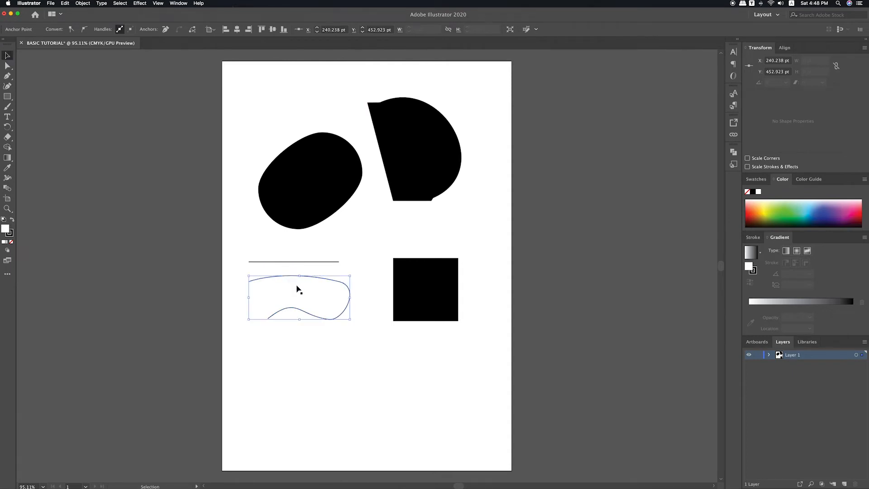
- Deselect the curved path and draw a closed round shape about 291 × 271 pt around the black blob with the Curvature tool
click(116, 126)
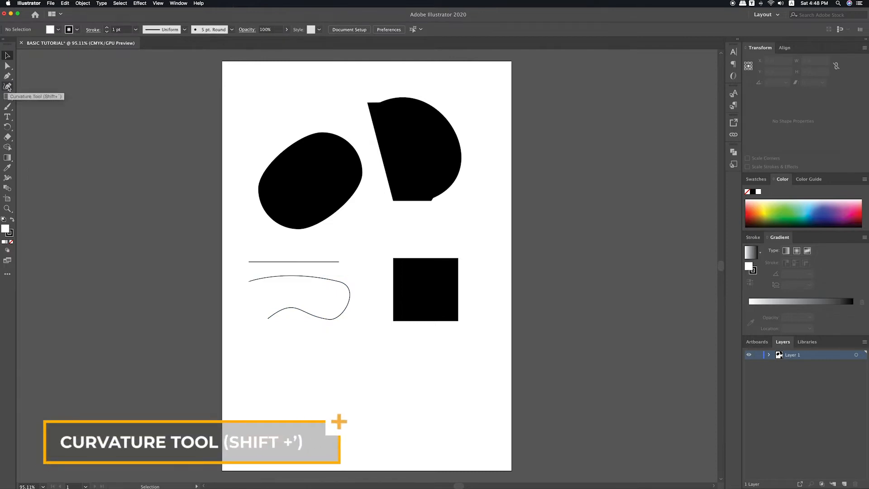
click(8, 87)
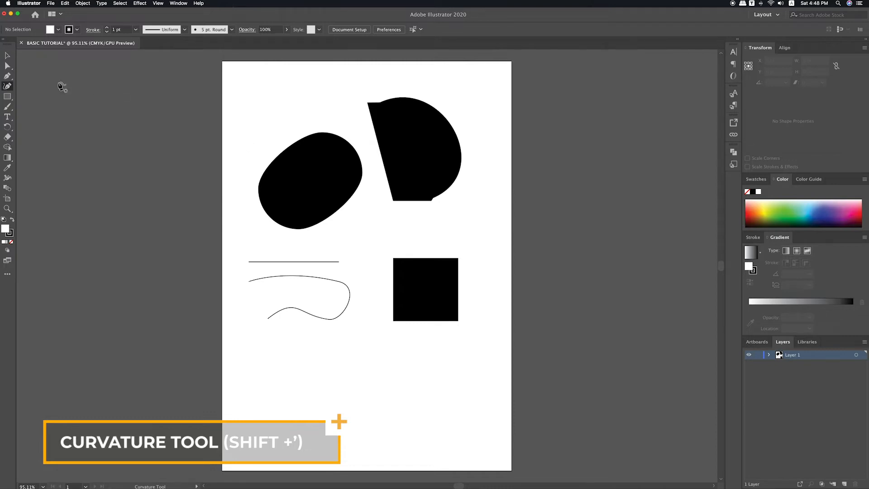
click(246, 138)
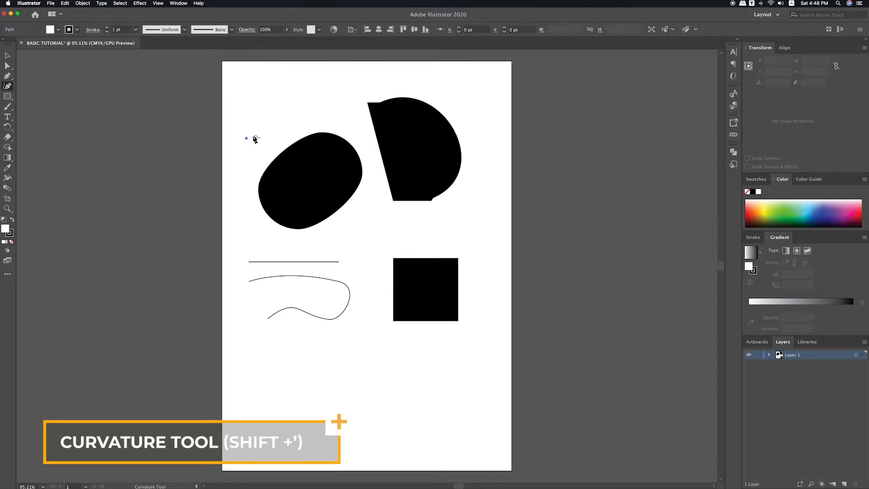
click(316, 111)
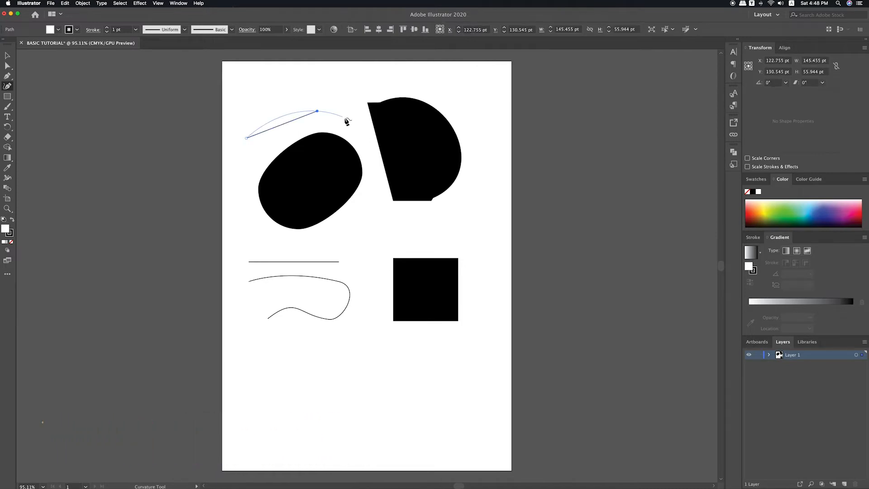
click(372, 153)
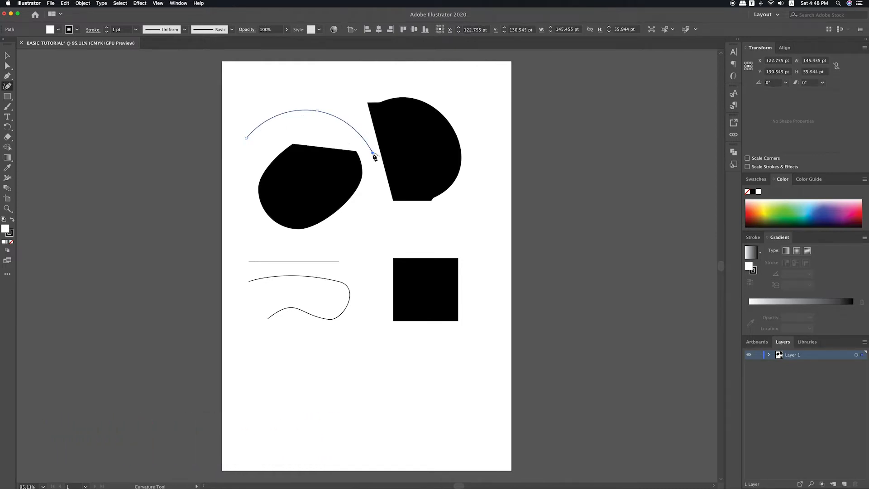
click(366, 204)
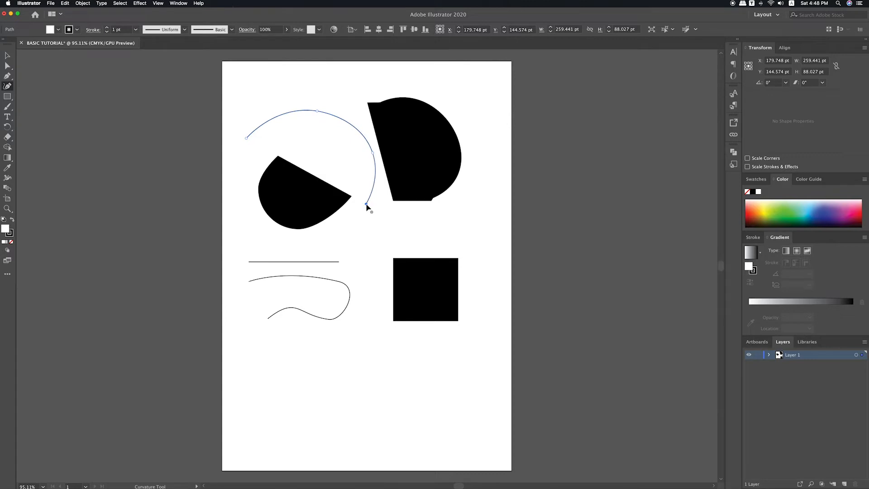
click(306, 243)
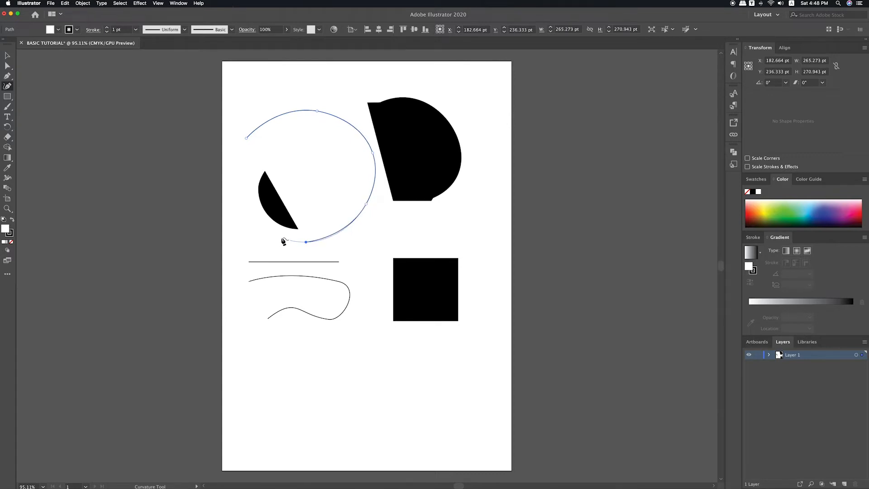
click(238, 201)
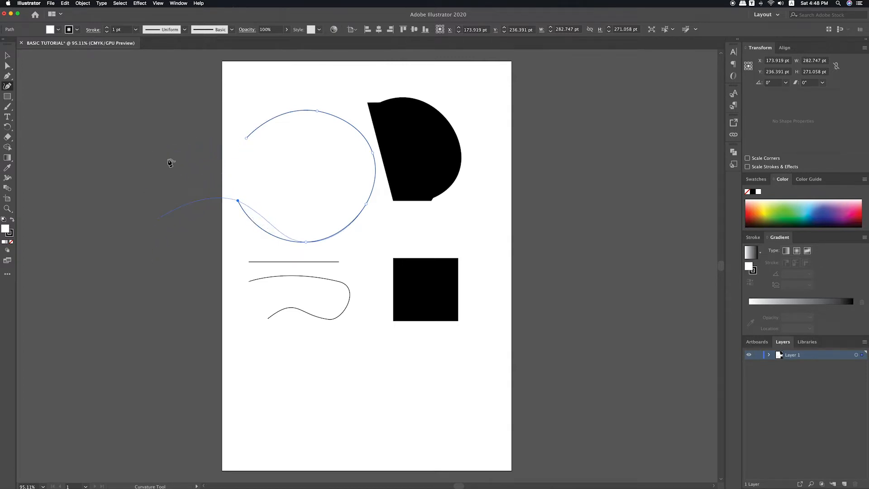
click(247, 140)
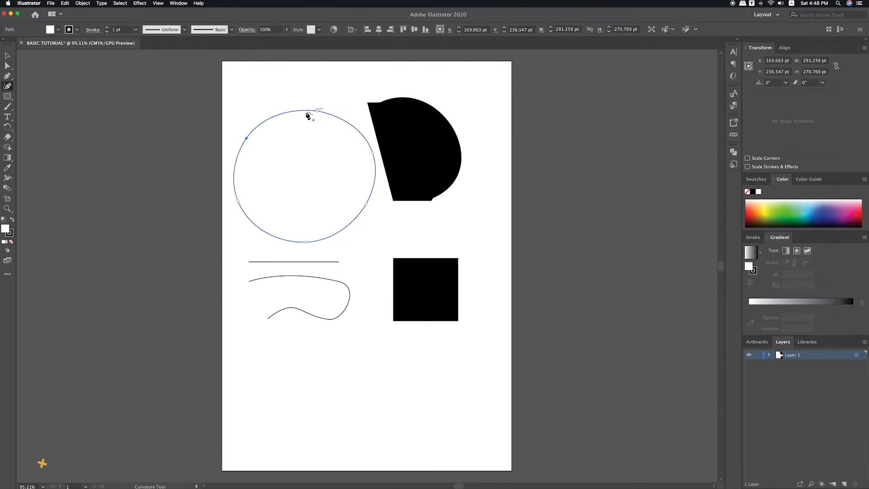
- Reshape the round path's upper edge into a shallow dip by adjusting its top handle and anchor point with Direct Selection
key(a)
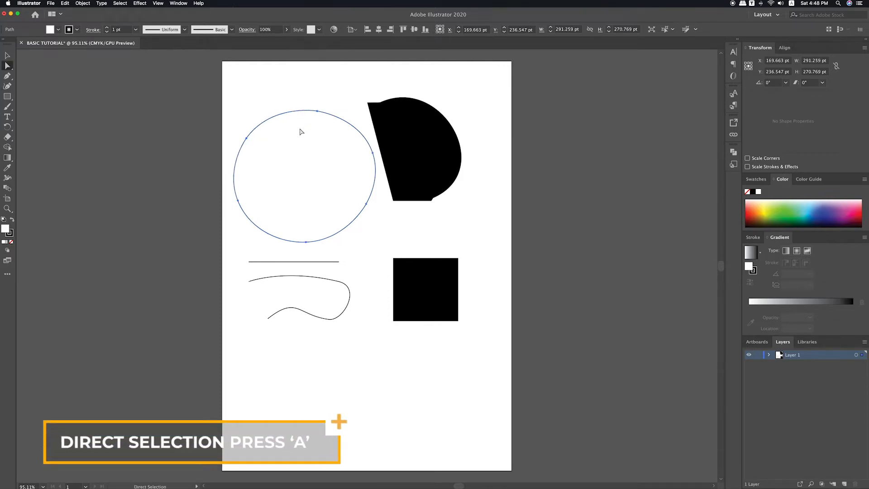
click(317, 111)
drag(271, 105, 291, 79)
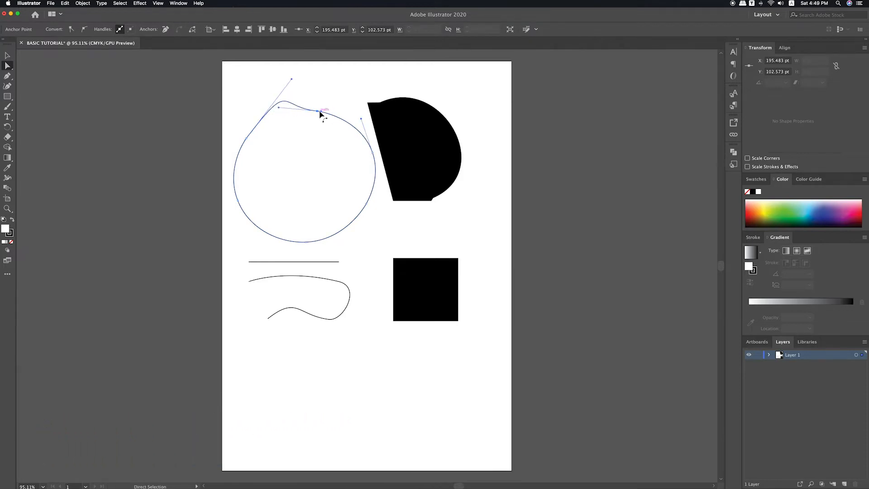
drag(321, 111, 352, 98)
key(v)
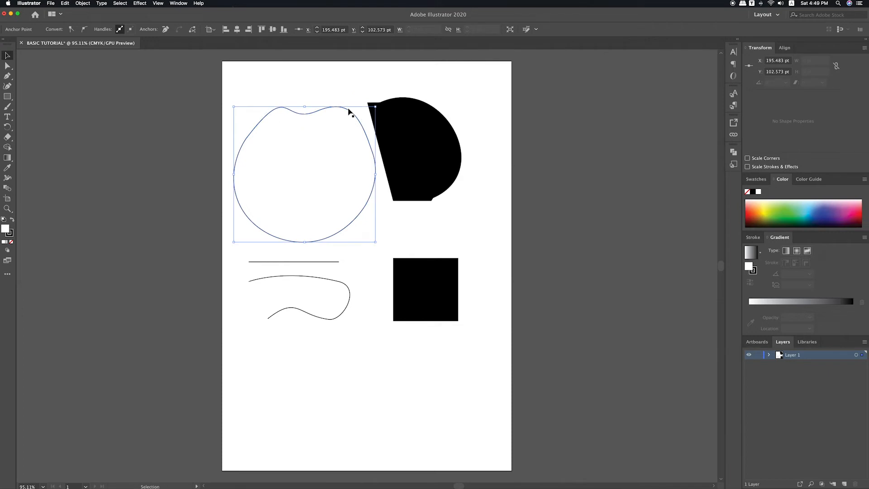
- Move the dented round shape to the lower part of the artboard, at about X 316 pt, Y 685 pt
drag(343, 150, 377, 373)
click(252, 333)
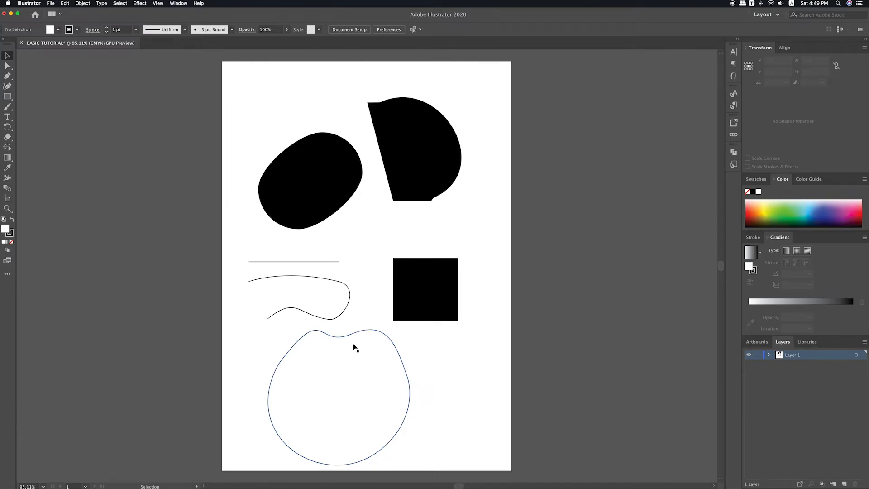
drag(360, 357, 417, 361)
click(484, 346)
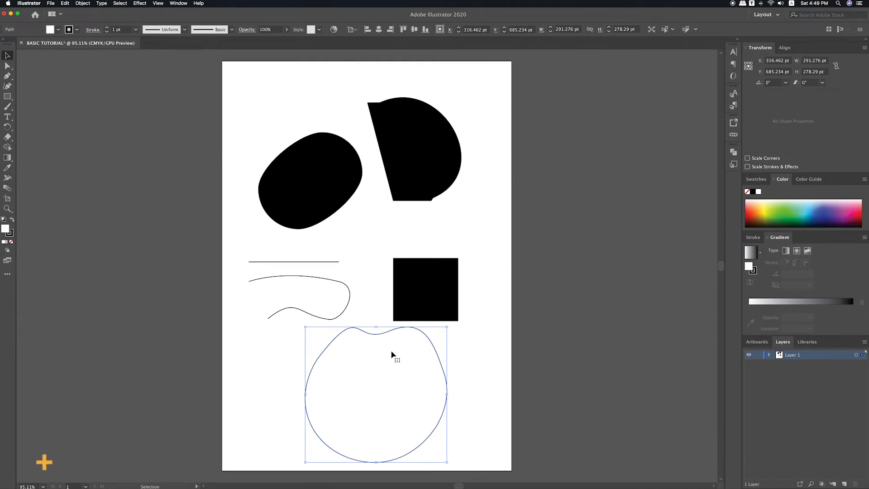
- Swap the round shape's fill and stroke so the fill is black, and set the stroke to None
key(shift+x)
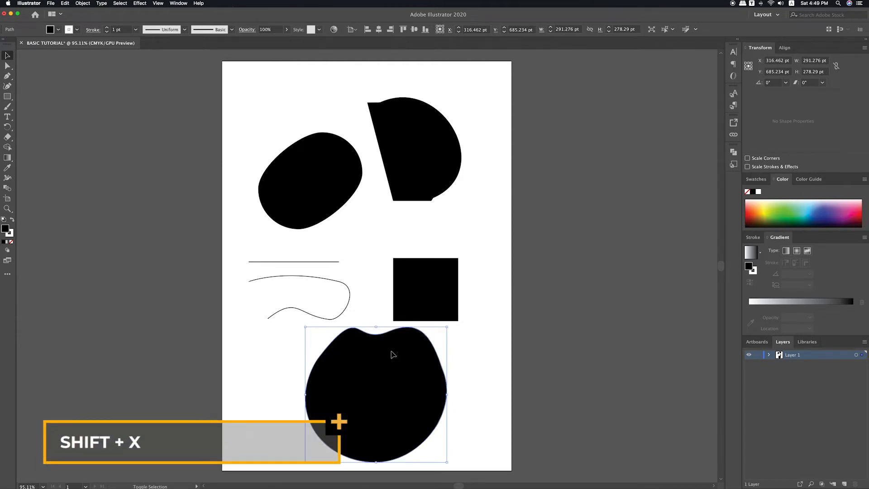
click(488, 353)
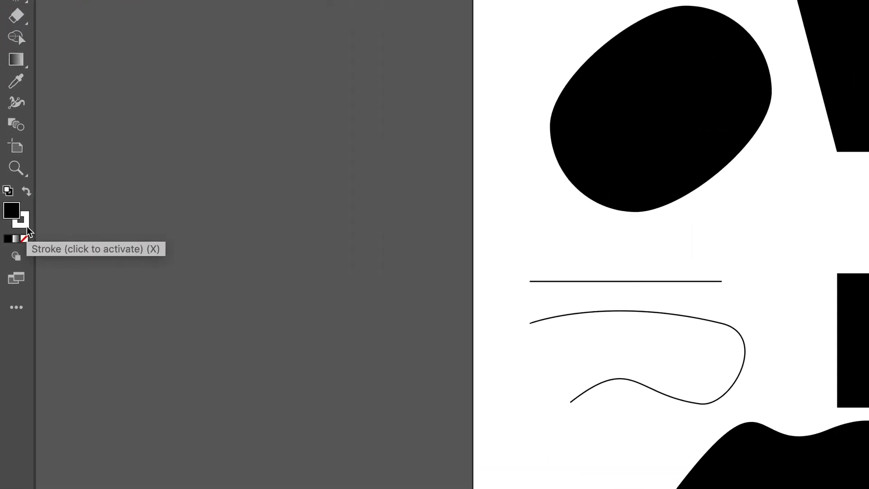
click(11, 235)
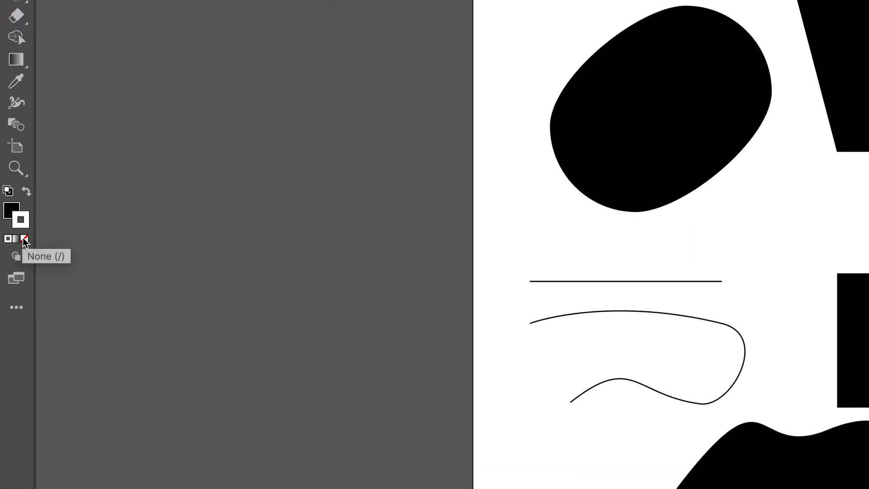
click(24, 239)
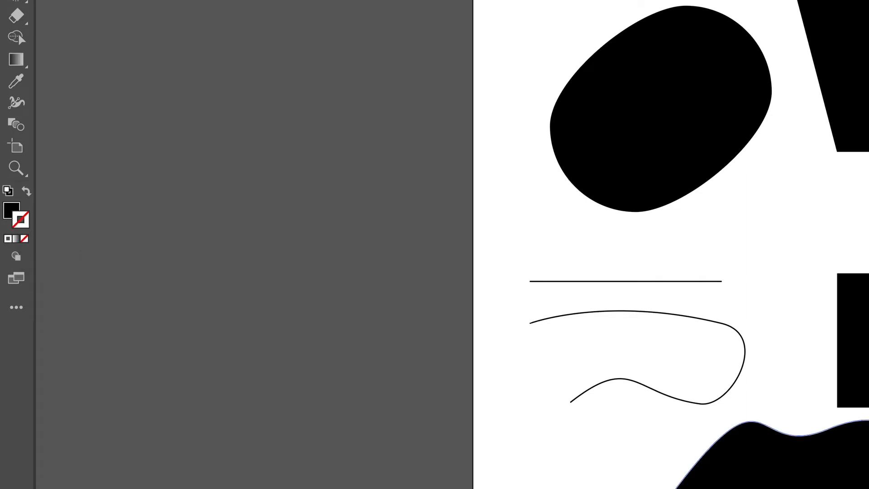
- Move the black round shape so it overlaps the square's lower edge, at about X 304 pt, Y 642 pt
drag(377, 394, 339, 388)
click(441, 380)
drag(393, 372, 429, 361)
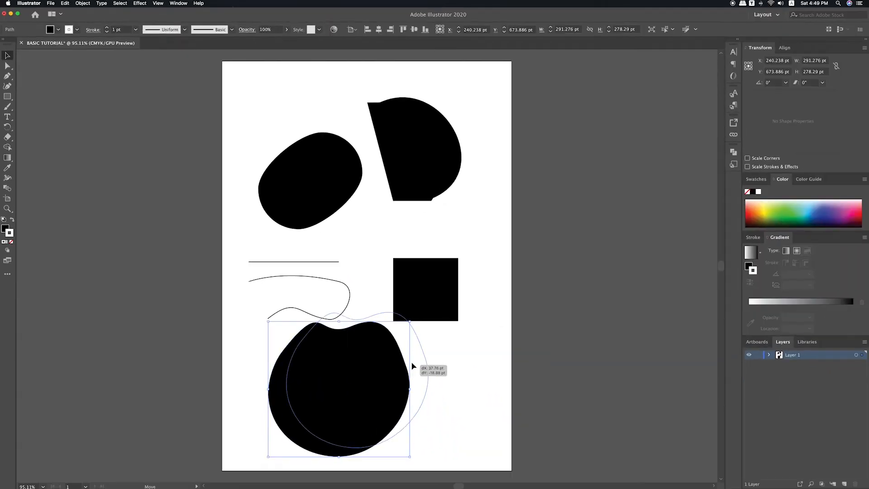
click(457, 354)
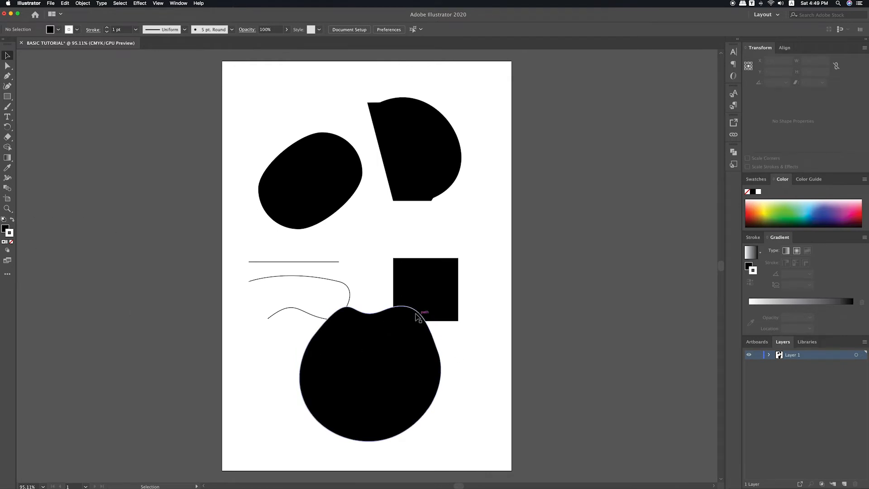
click(413, 351)
click(462, 345)
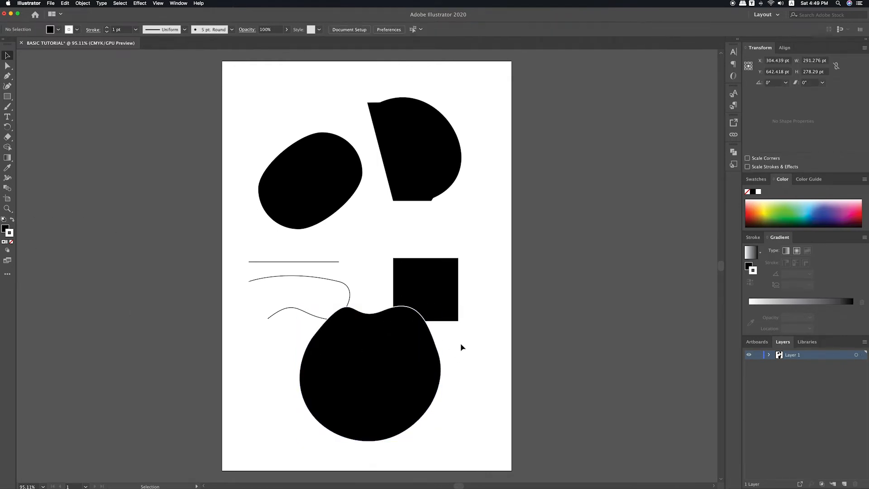
- Remove the white stroke from the black round shape and move it clear of the square to about X 255 pt, Y 674 pt
click(352, 326)
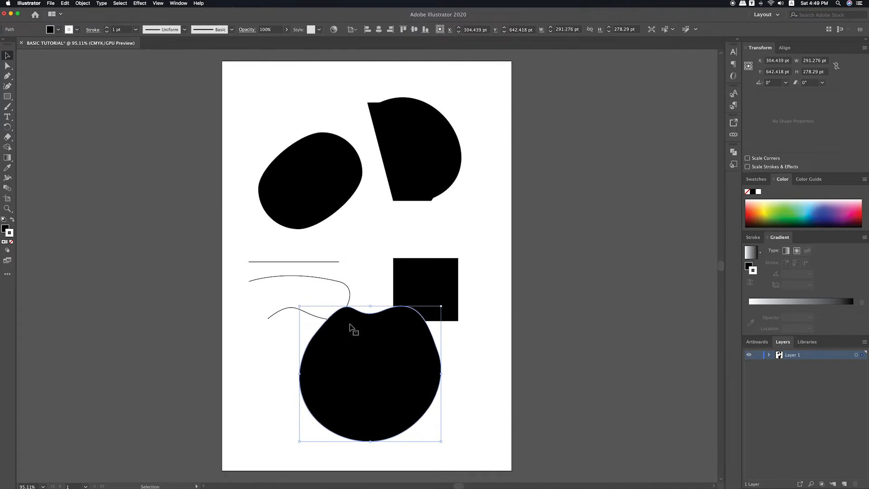
click(12, 242)
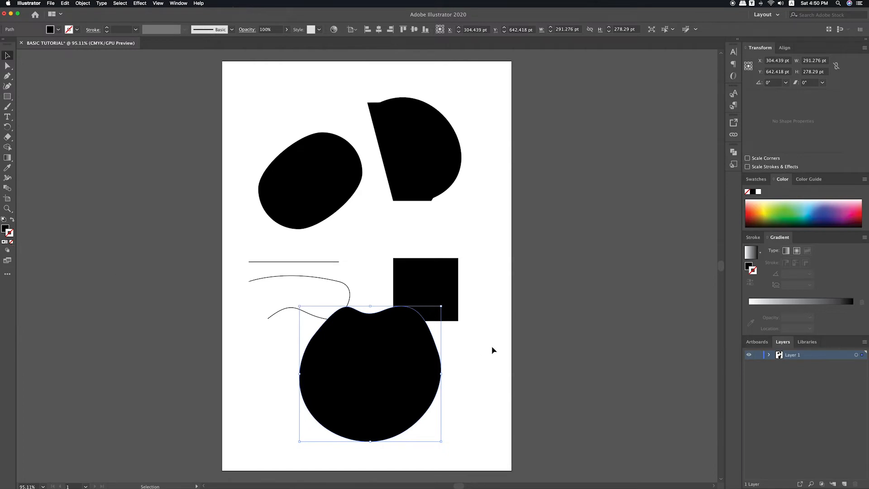
drag(417, 364, 400, 374)
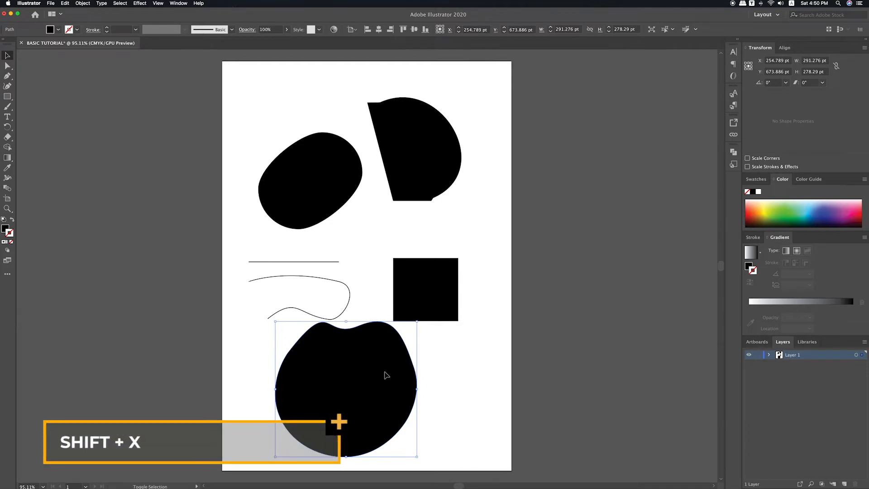
- Swap the round shape's fill and stroke to leave a black outline, and reposition it at about X 191 pt, Y 680 pt
key(shift+x)
click(446, 362)
mouse_move(409, 361)
mouse_down()
mouse_move(396, 362)
mouse_move(425, 332)
mouse_move(484, 322)
mouse_move(420, 359)
mouse_move(471, 332)
mouse_move(574, 338)
mouse_up()
click(617, 334)
click(574, 331)
click(609, 331)
mouse_move(570, 327)
mouse_down()
mouse_move(406, 330)
mouse_move(385, 341)
mouse_move(331, 332)
mouse_up()
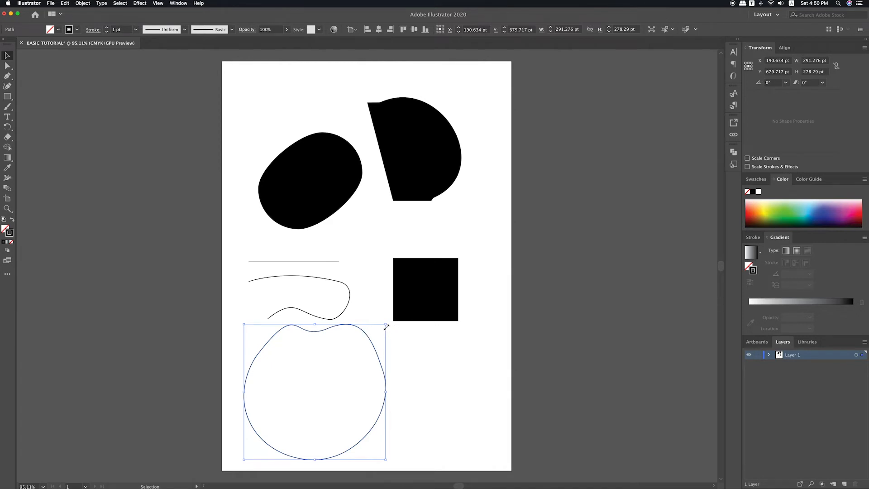
- Scale the outlined shape down proportionally to roughly half its width and place it just below the curved path
drag(386, 324, 323, 375)
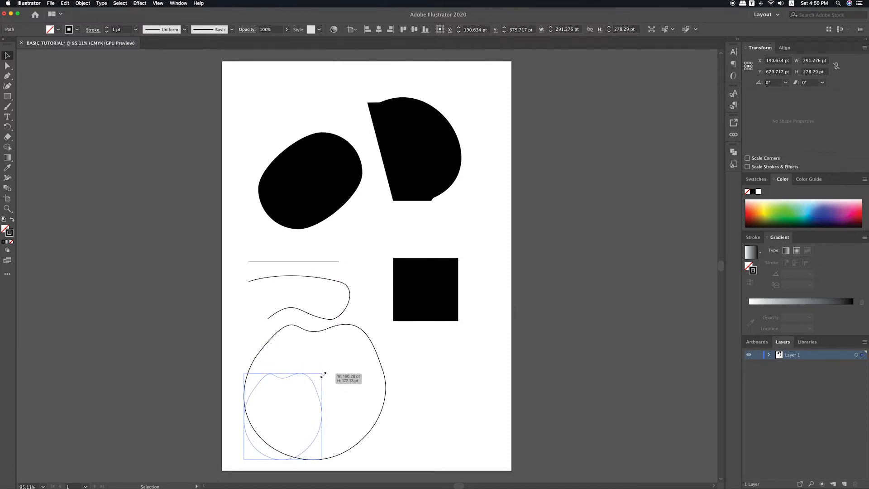
drag(323, 374, 329, 338)
click(393, 362)
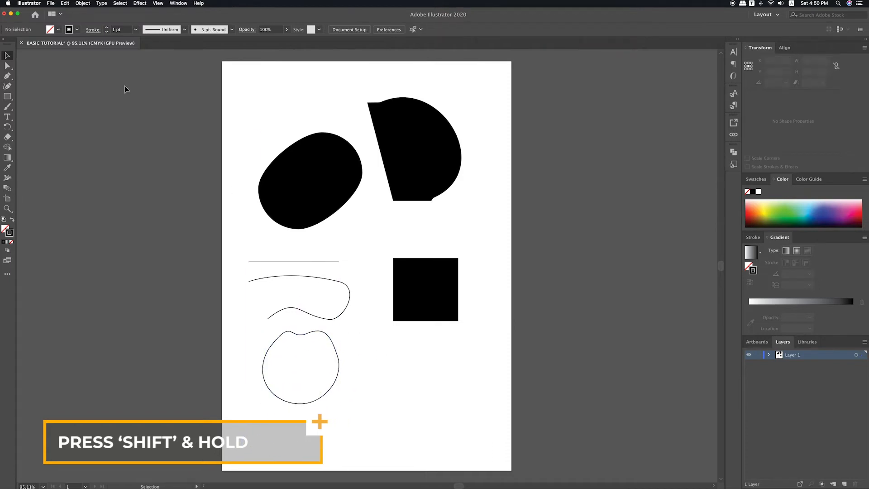
- Draw a rectangle about 86 × 66 pt in the artboard's upper-left area with the Rectangle tool
click(8, 99)
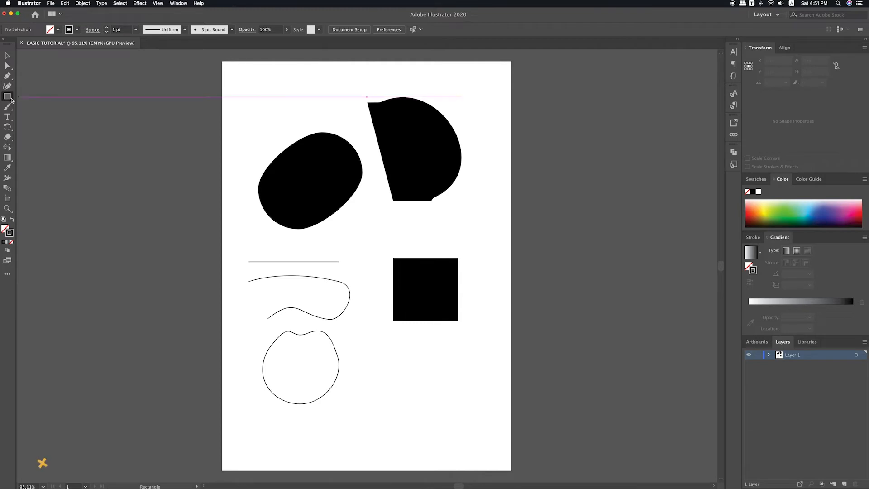
click(50, 97)
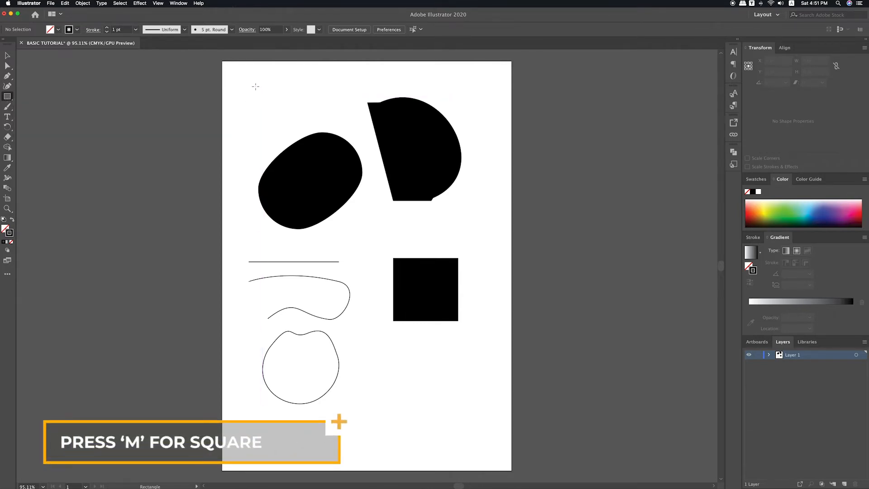
drag(248, 81, 291, 113)
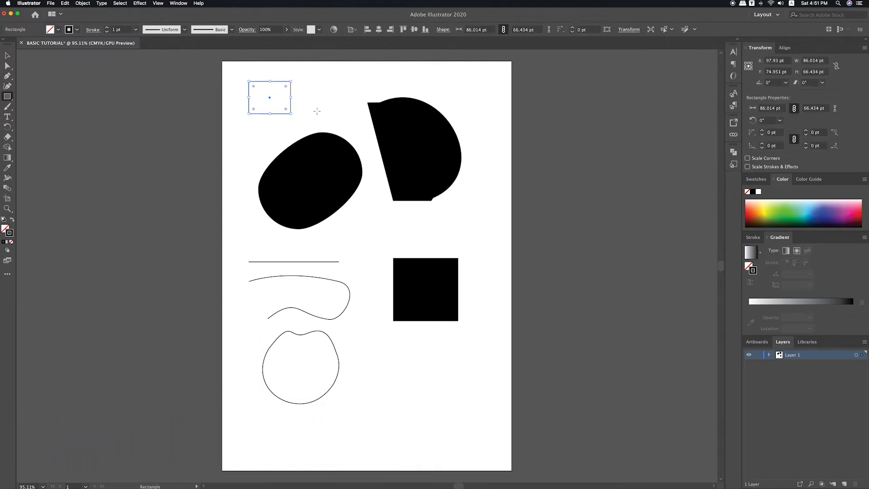
- Draw a circle about 80 pt in diameter to the right of the small rectangle with the Ellipse tool and deselect it
key(l)
drag(313, 83, 353, 122)
key(v)
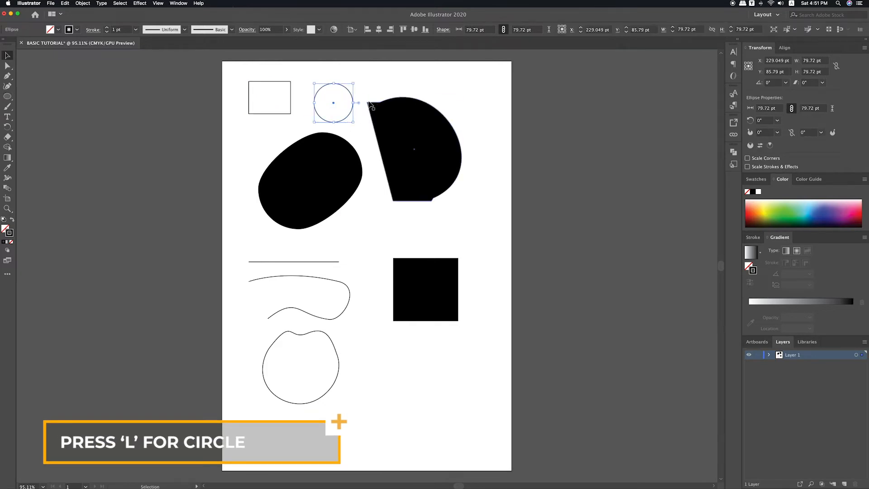
click(285, 114)
click(364, 241)
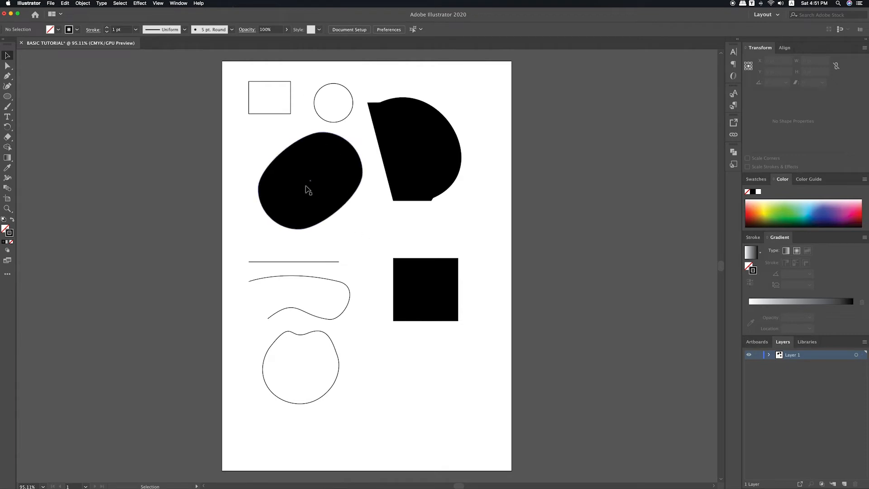
- Draw a square about 61 pt wide below the small rectangle and an ellipse about 111 × 46 pt above the black half-round shape
key(m)
mouse_move(240, 126)
mouse_down()
mouse_move(265, 144)
mouse_move(299, 134)
mouse_move(249, 139)
mouse_up()
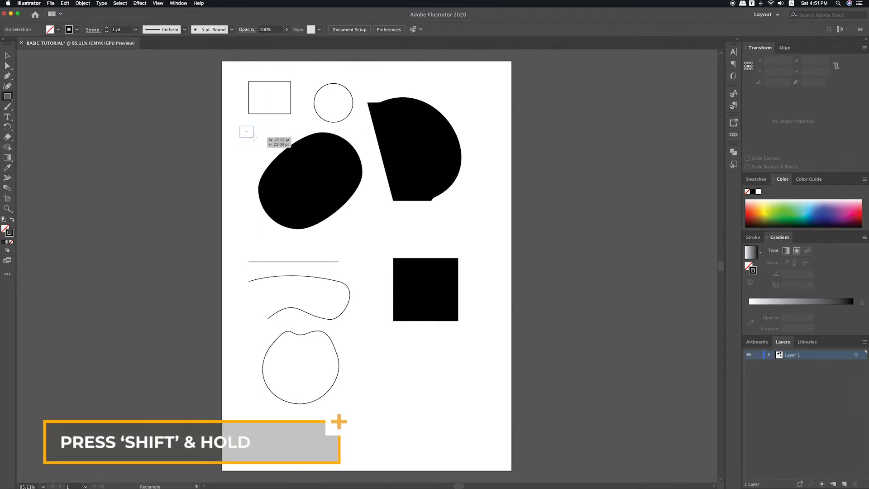
drag(253, 138, 270, 156)
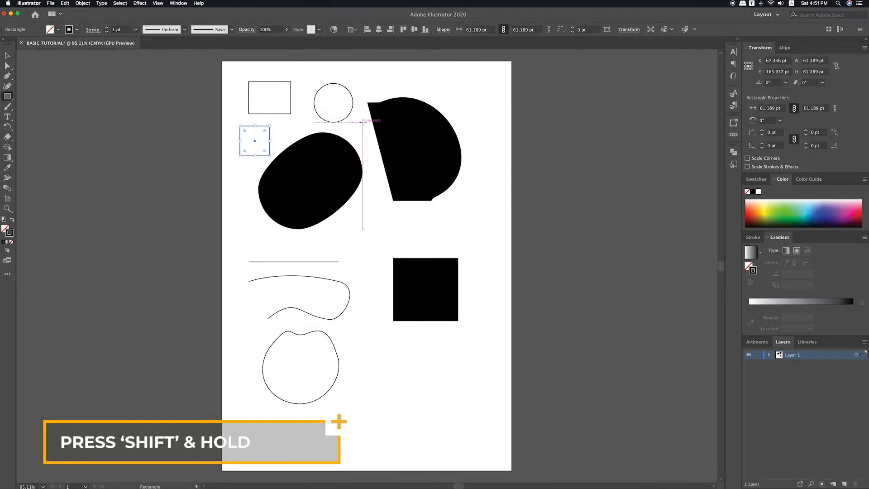
key(l)
drag(418, 75, 472, 97)
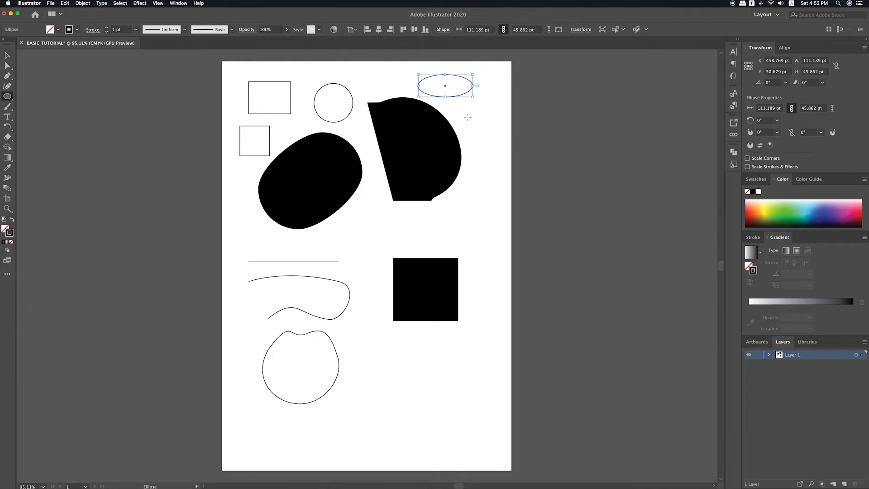
- Draw a circle to the right of the black half-round shape, near the artboard's edge, and deselect it
drag(468, 117, 509, 158)
key(v)
click(477, 192)
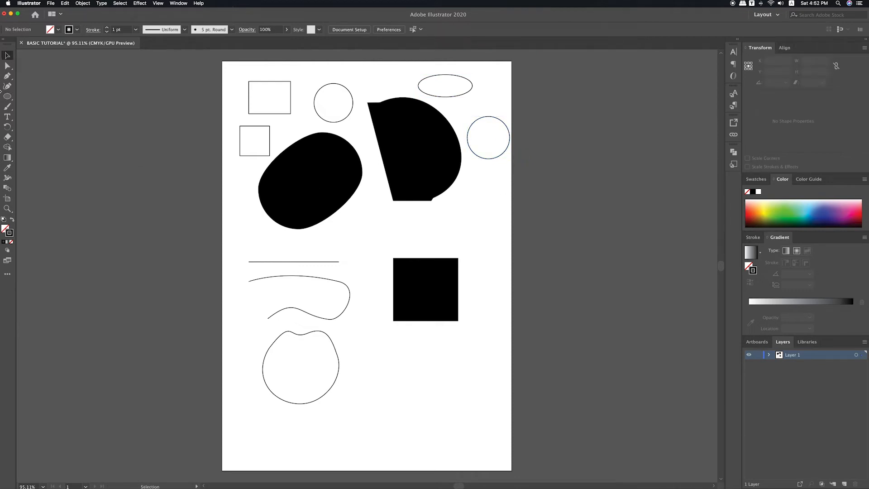
- Paint a winding Paintbrush stroke about 350 × 300 pt across the black square and shift it slightly to the left
click(7, 106)
mouse_move(312, 244)
mouse_down()
mouse_move(344, 246)
mouse_move(369, 222)
mouse_move(416, 226)
mouse_move(409, 242)
mouse_move(364, 254)
mouse_move(363, 276)
mouse_move(379, 279)
mouse_move(410, 269)
mouse_move(439, 238)
mouse_move(481, 248)
mouse_move(478, 273)
mouse_move(415, 304)
mouse_move(395, 347)
mouse_move(402, 364)
mouse_up()
key(v)
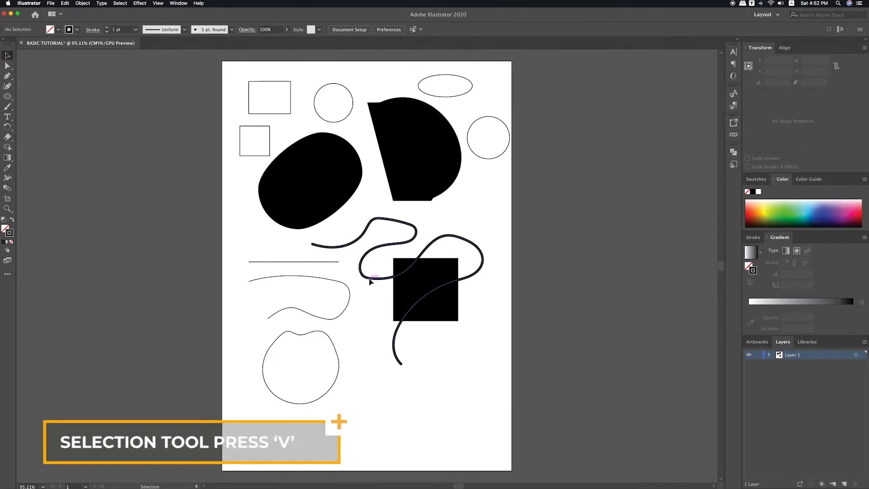
click(370, 281)
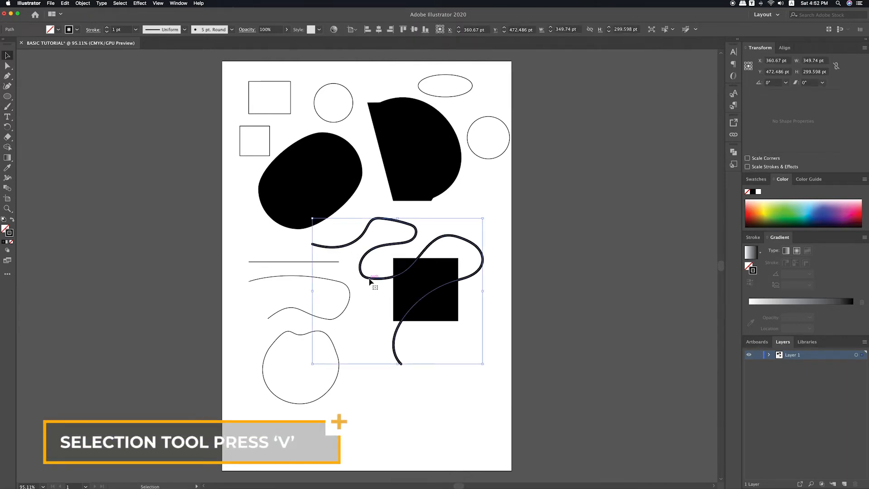
mouse_move(370, 282)
mouse_down()
mouse_move(355, 289)
mouse_move(369, 281)
mouse_move(361, 280)
mouse_up()
- Reshape the lower-left bend of the brush stroke by moving its anchor points with the Direct Selection tool and deselect it
key(a)
drag(380, 277, 364, 297)
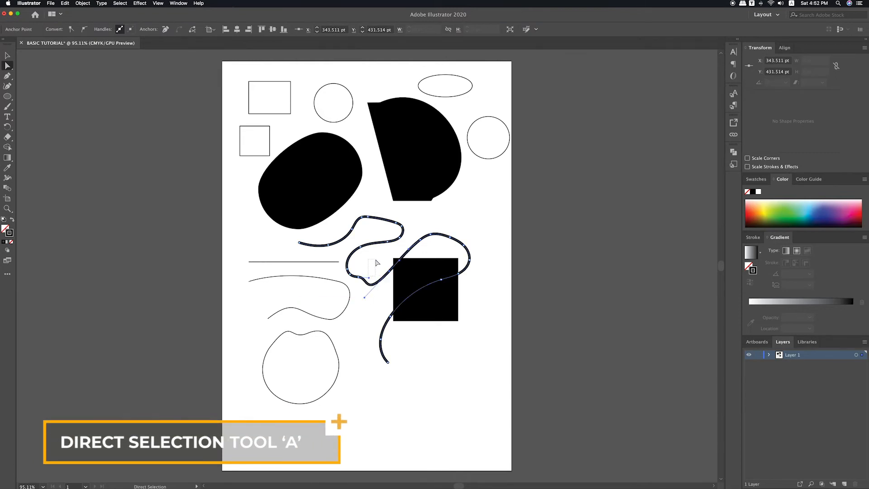
click(373, 277)
drag(374, 277, 378, 259)
click(324, 235)
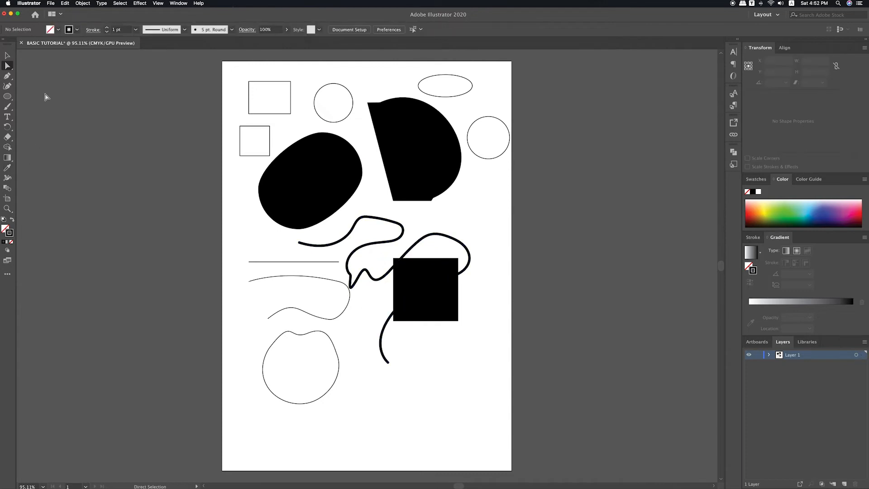
- Add the point text "BASIC TUTORIAL" in the artboard's lower area, to the right of the outlined round shape
click(8, 117)
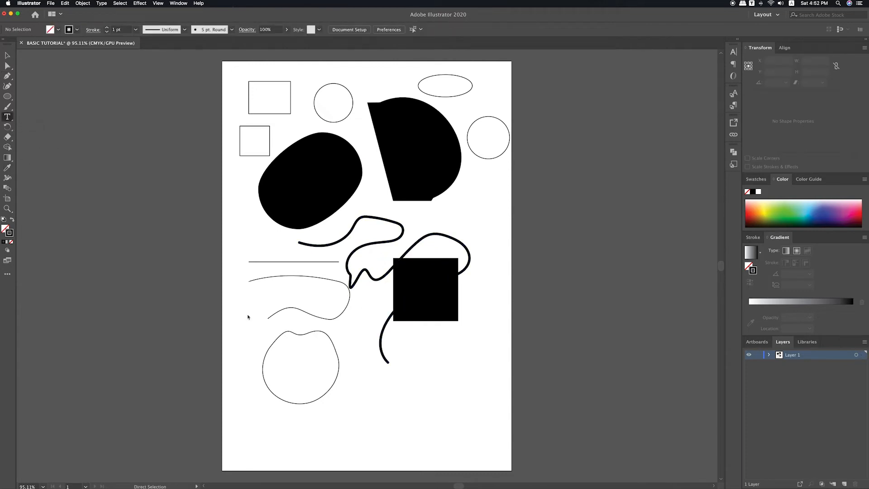
click(357, 395)
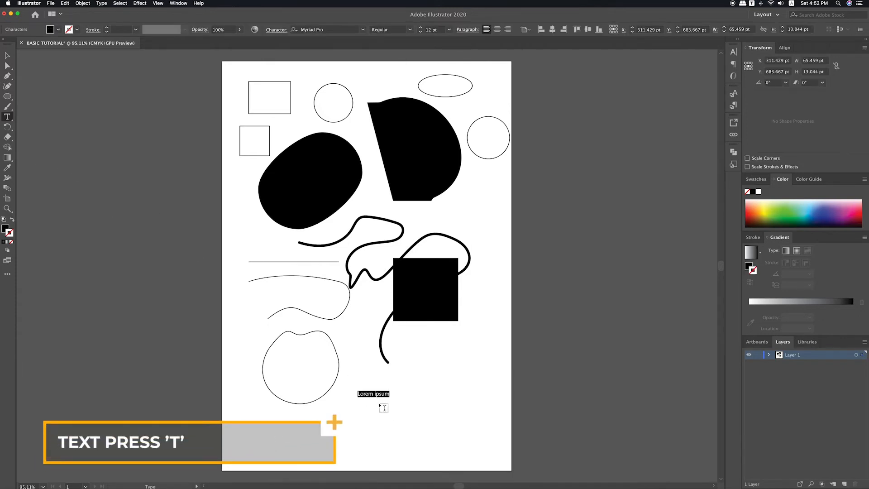
text(TU)
key(BackSpace)
key(BackSpace)
text(BASIV TUR)
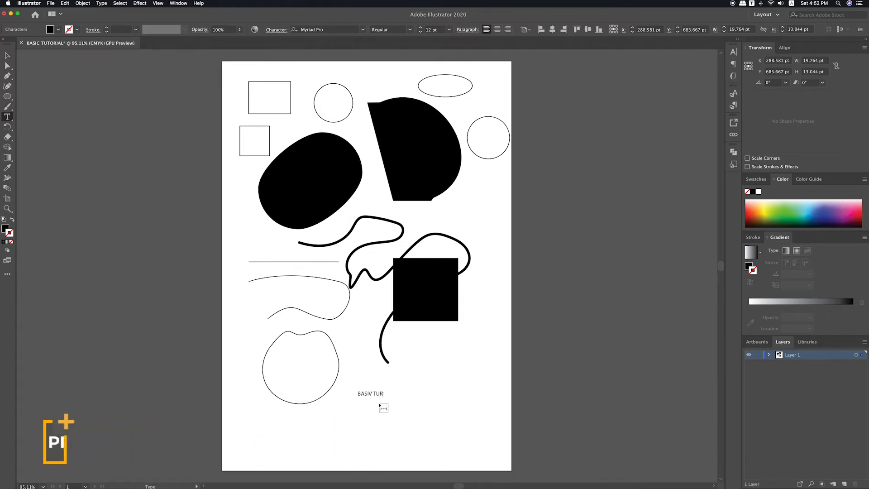
key(BackSpace)
key(BackSpace)
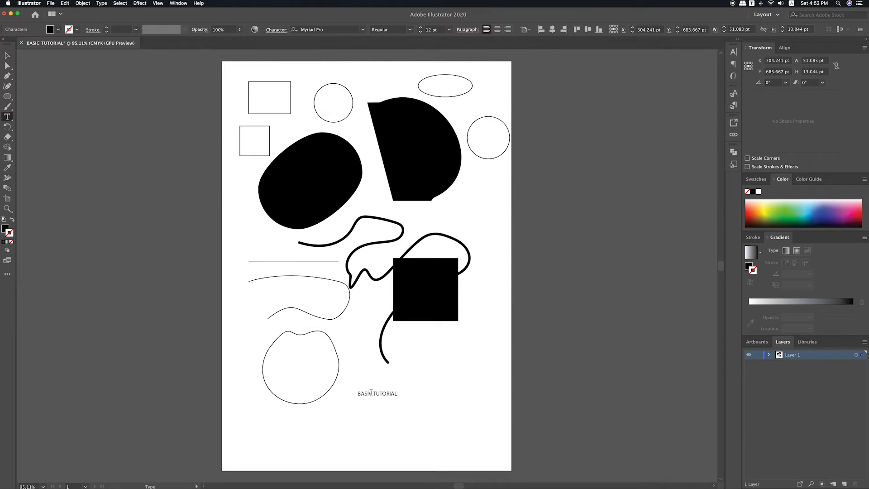
text(C)
click(10, 56)
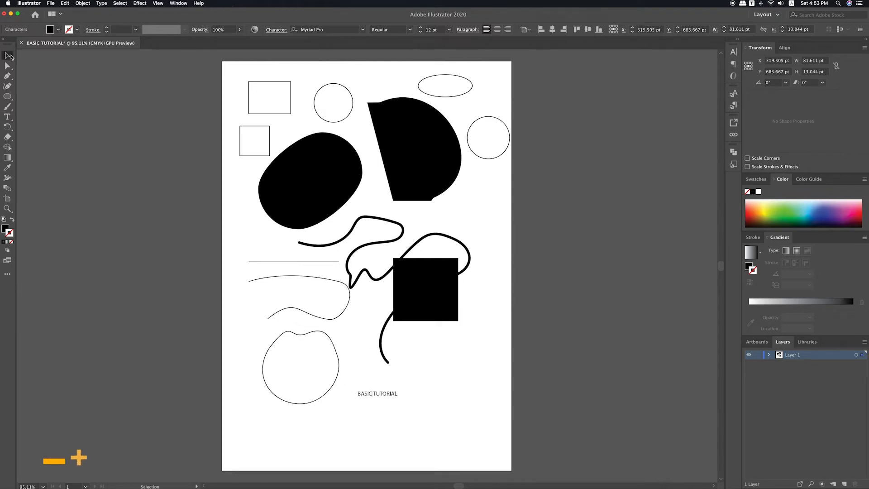
- Reposition the BASIC TUTORIAL text below the brush stroke and scale it up to a font size of about 30 pt
click(433, 402)
click(394, 397)
drag(395, 397, 430, 379)
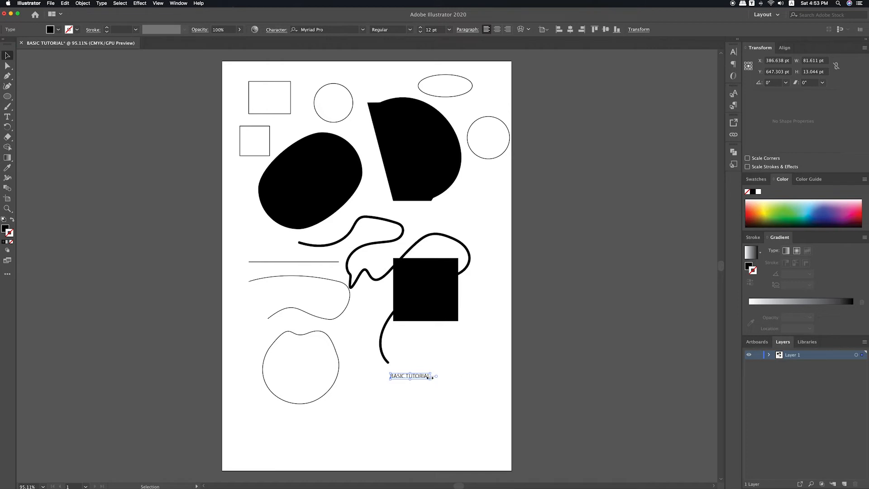
mouse_move(430, 380)
mouse_down()
mouse_move(478, 412)
mouse_move(475, 382)
mouse_move(436, 389)
mouse_move(491, 409)
mouse_move(437, 393)
mouse_up()
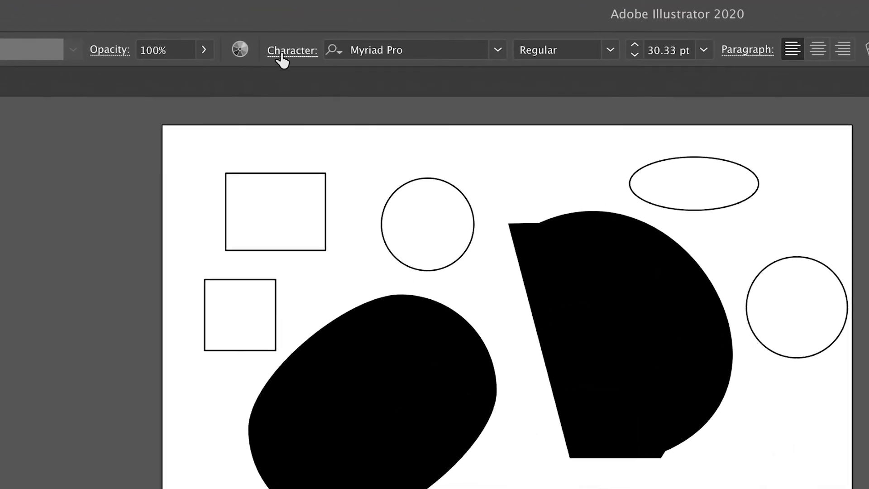
- Change the font of the BASIC TUTORIAL text to Universal Doomsday Bold
click(306, 55)
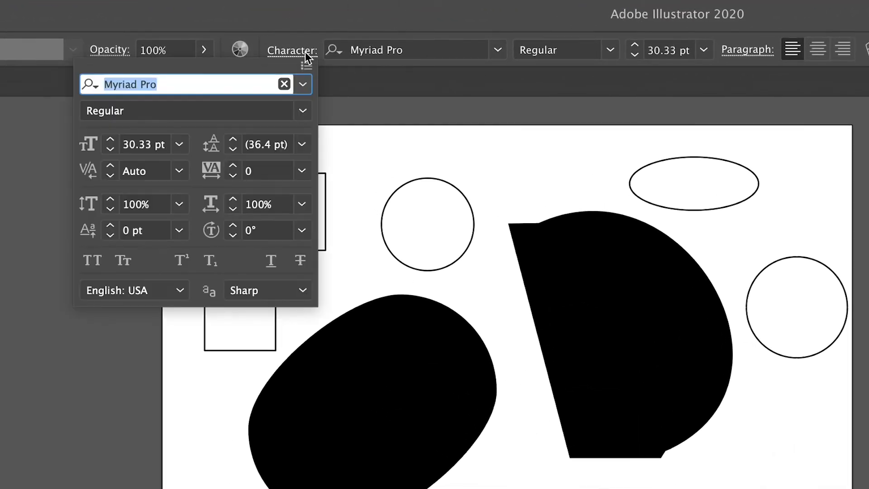
click(301, 88)
click(404, 51)
click(497, 50)
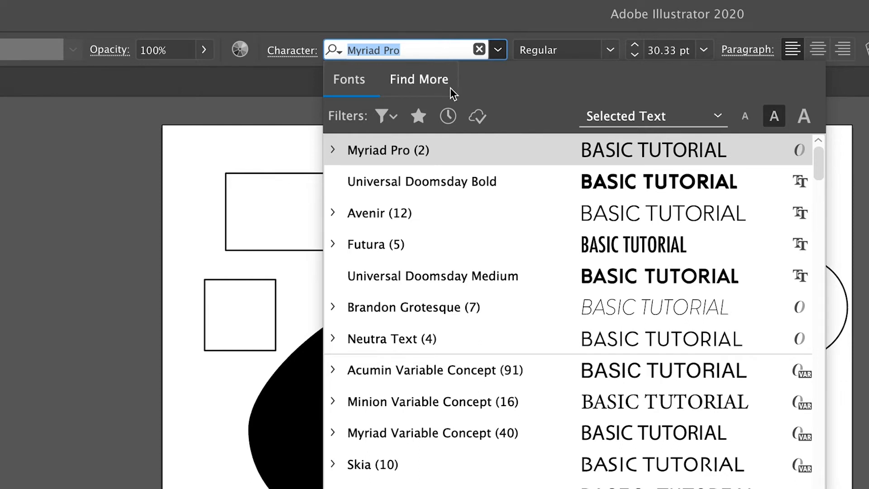
click(440, 184)
- Look through the font style, font size and alignment reference options available for the text
click(610, 51)
click(610, 51)
click(703, 50)
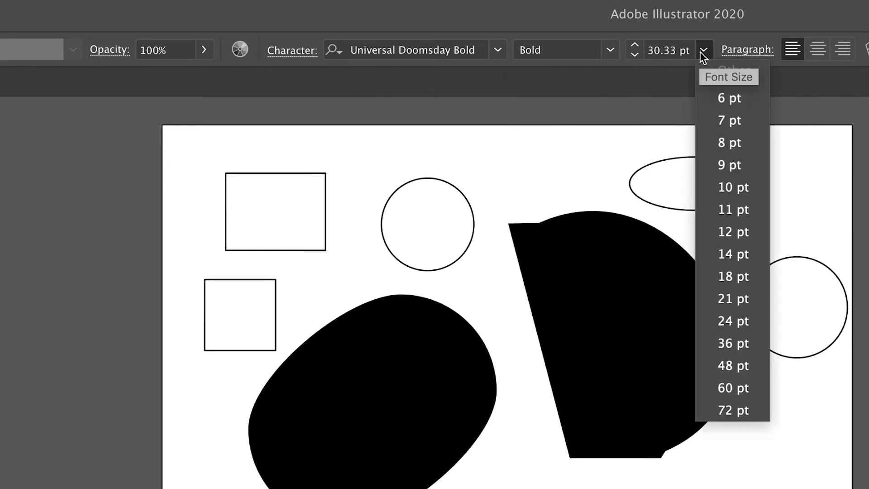
click(702, 51)
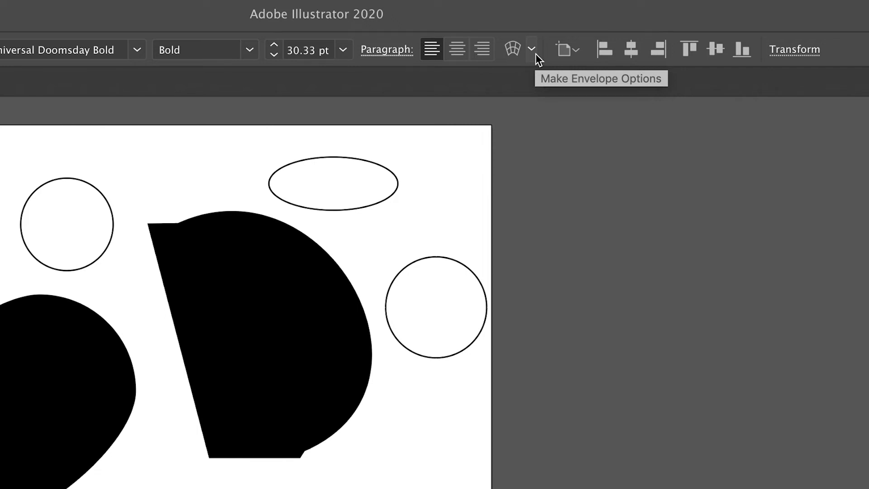
click(578, 52)
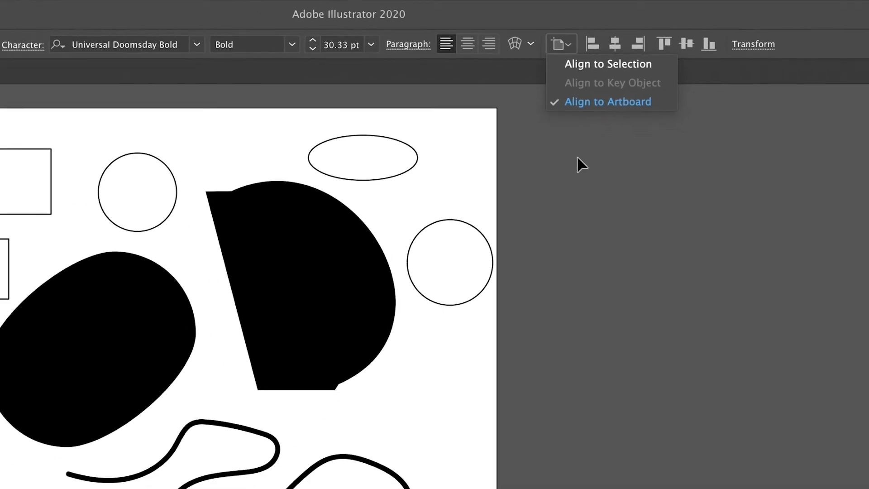
click(577, 157)
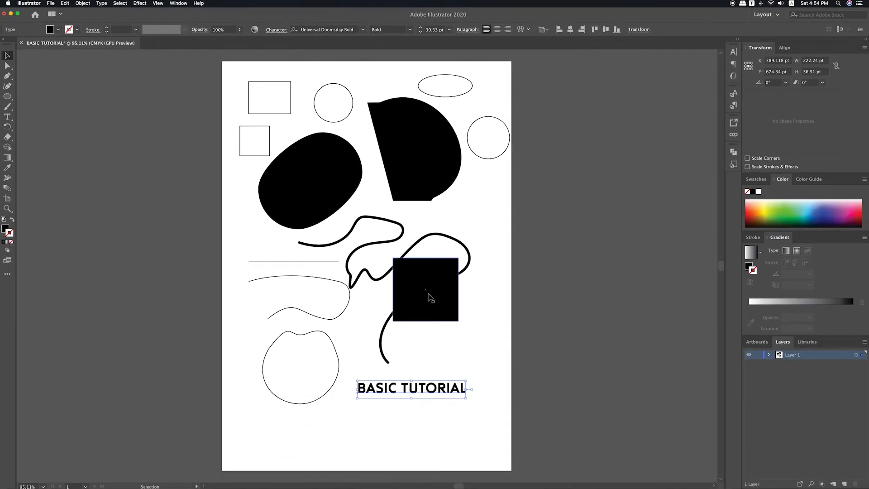
- Select the black square and the BASIC TUTORIAL text together and centre them horizontally on the artboard
click(435, 300)
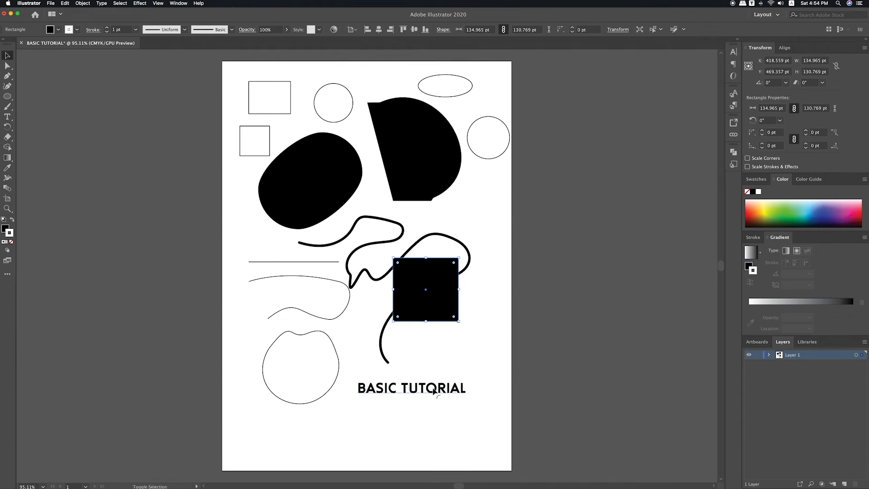
shift+click(435, 392)
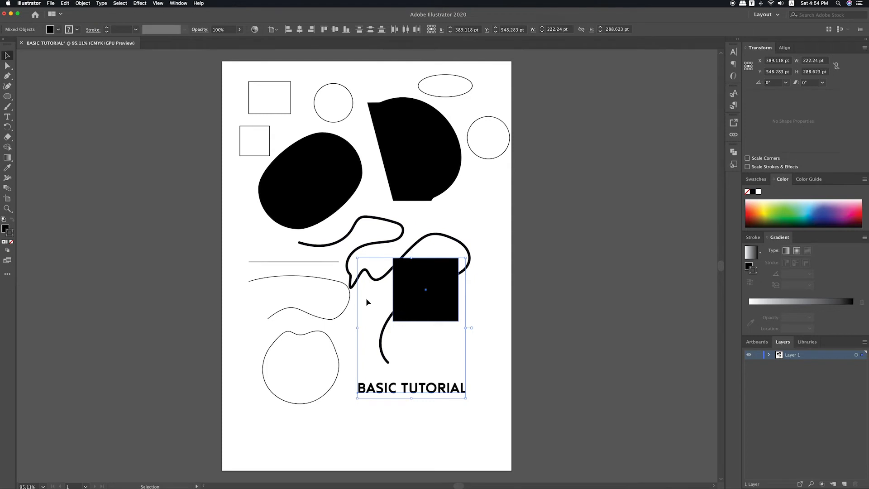
click(274, 30)
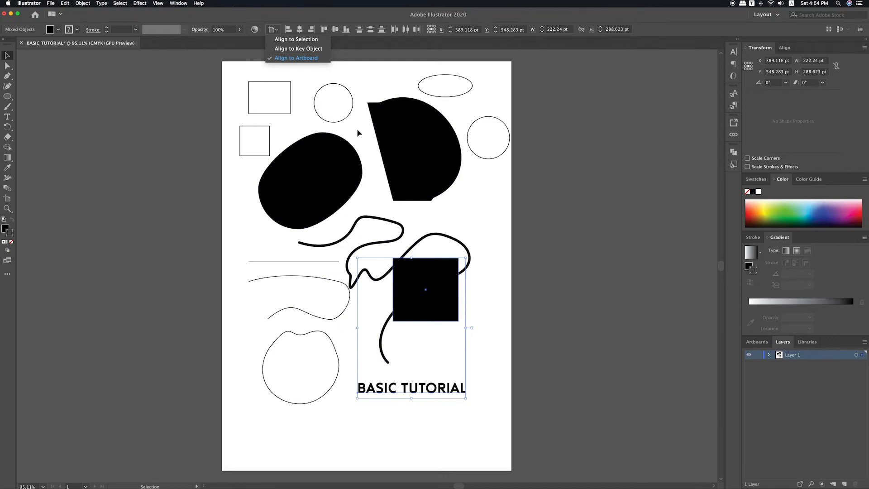
click(300, 30)
click(299, 30)
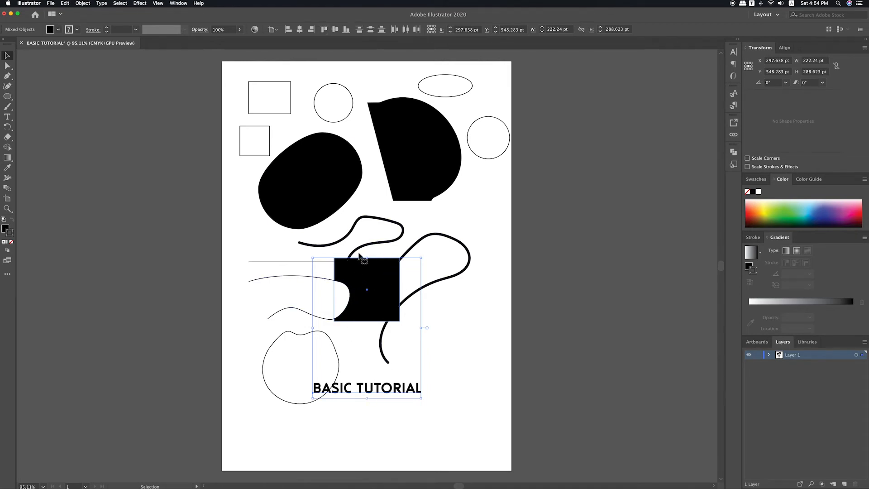
- Align the left edges of the black square, the text and the black half-round shape, using Align to Selection
click(275, 30)
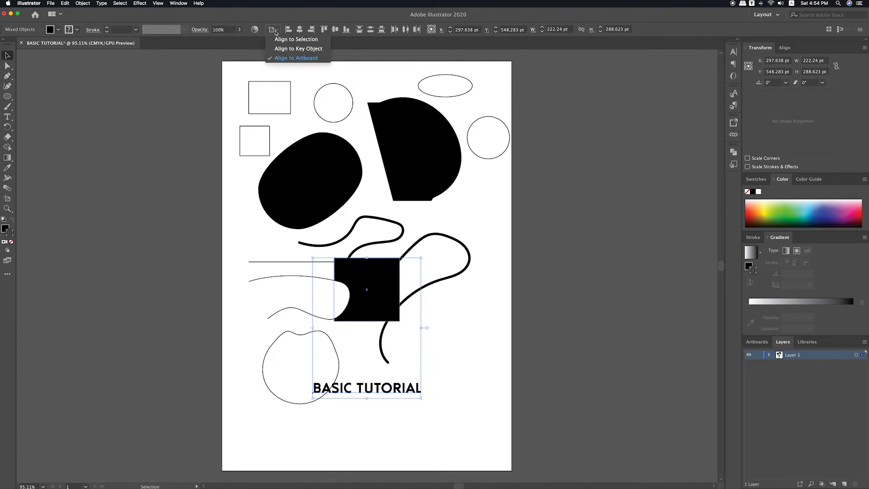
click(294, 40)
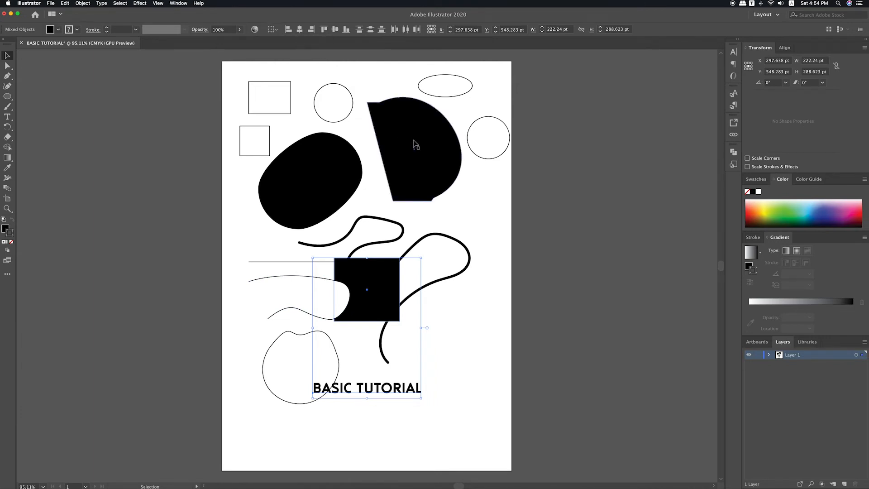
click(413, 143)
click(380, 283)
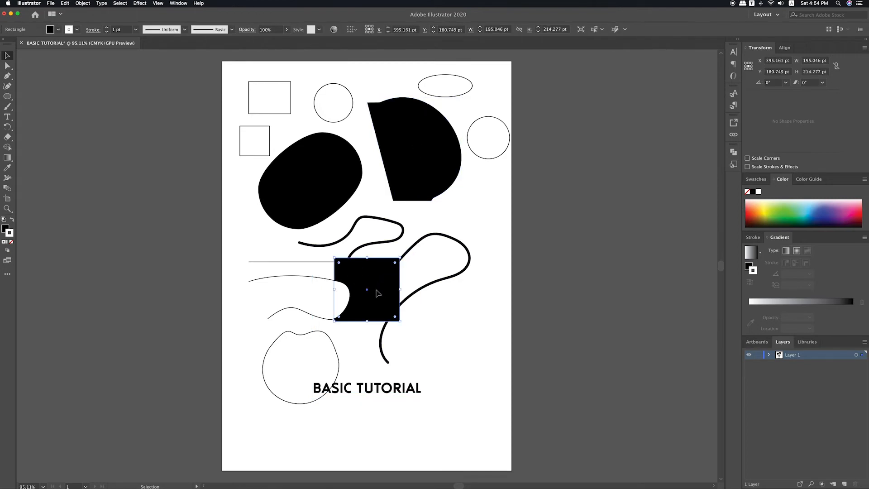
shift+click(379, 388)
shift+click(428, 177)
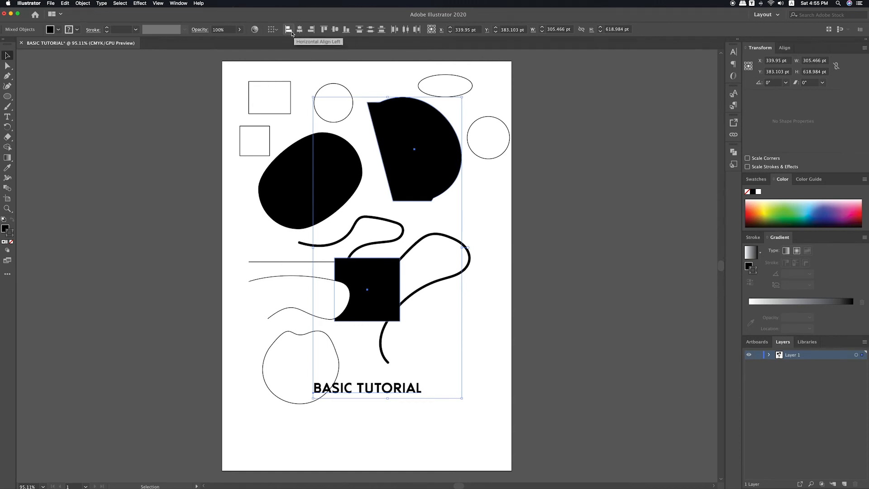
click(289, 29)
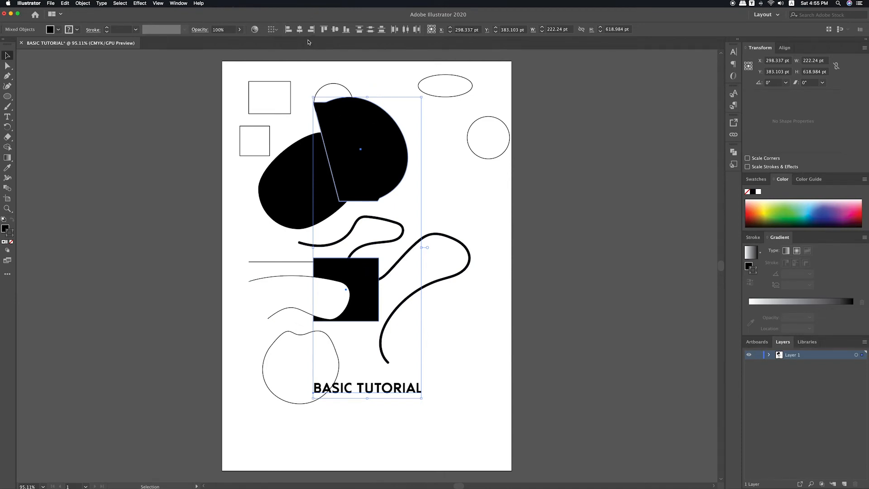
- Align the three selected objects to the left edge of the artboard using Align to Artboard, and deselect them
click(277, 31)
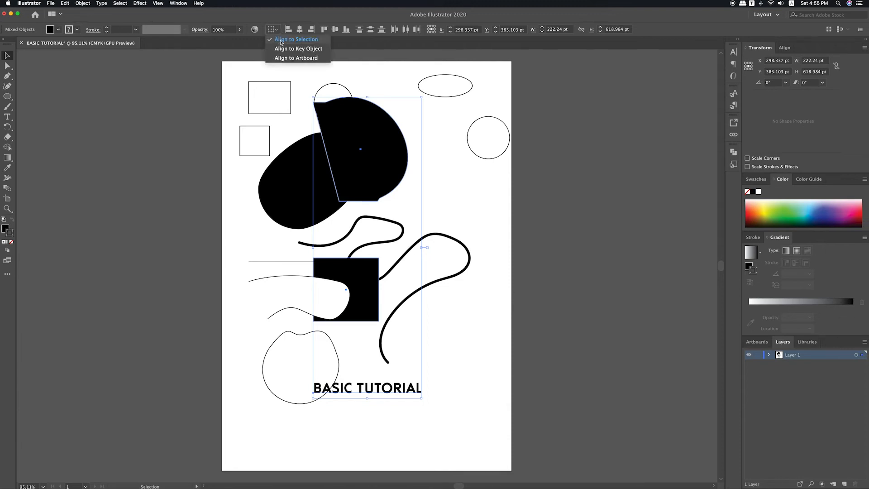
click(288, 59)
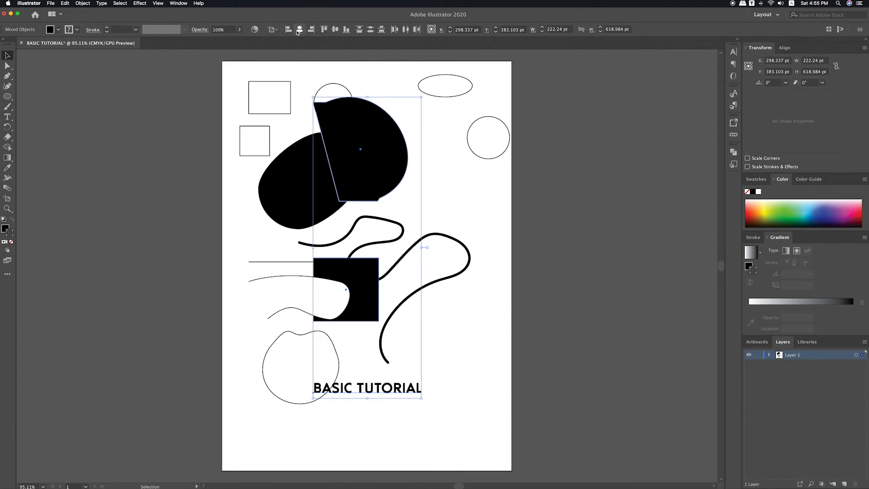
click(288, 30)
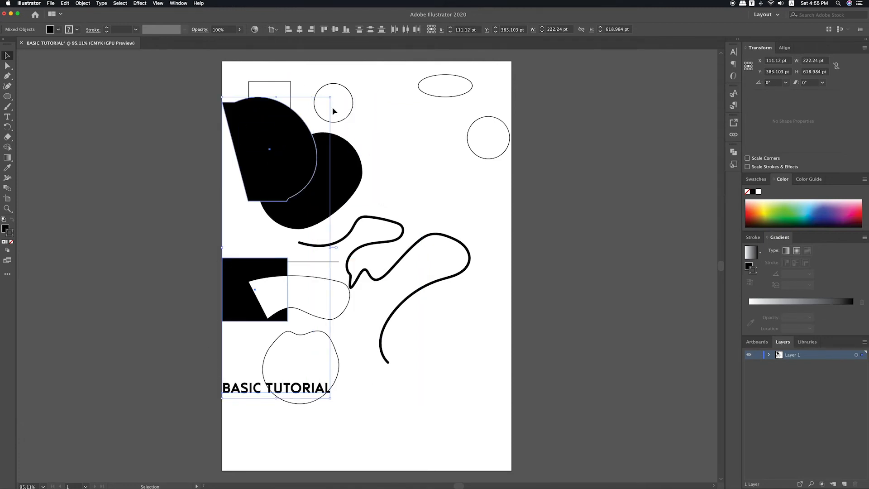
click(355, 132)
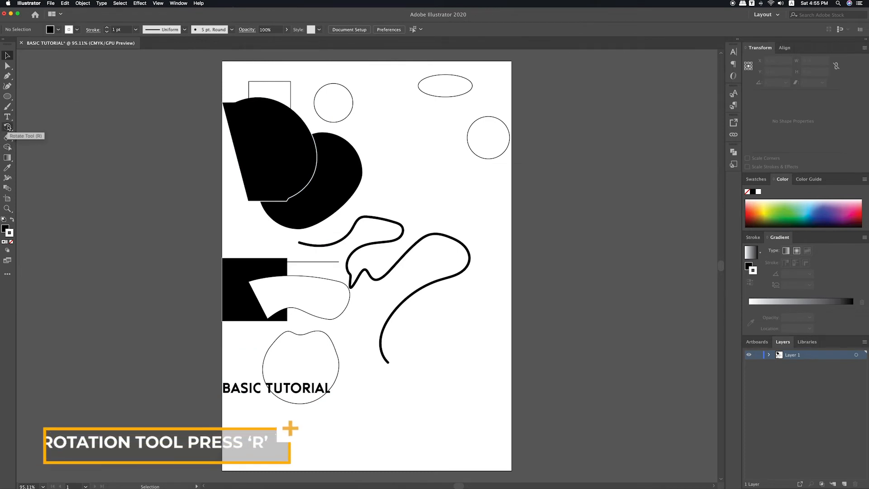
- Rotate the black rounded blob to about 346.8° with the Rotate tool
click(341, 170)
key(r)
drag(362, 157, 349, 93)
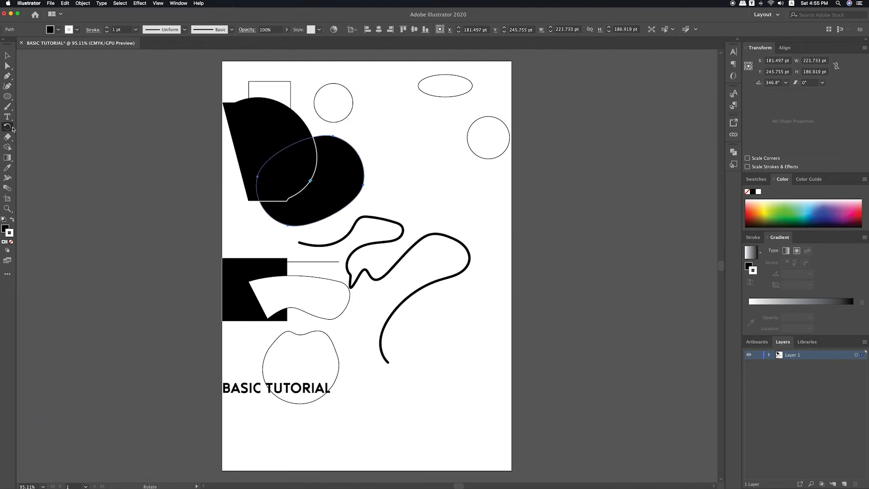
- Move the black blob to the right, clear of the half-round shape, and rotate it to about 358.8° by its bounding box
click(7, 54)
drag(333, 165, 414, 164)
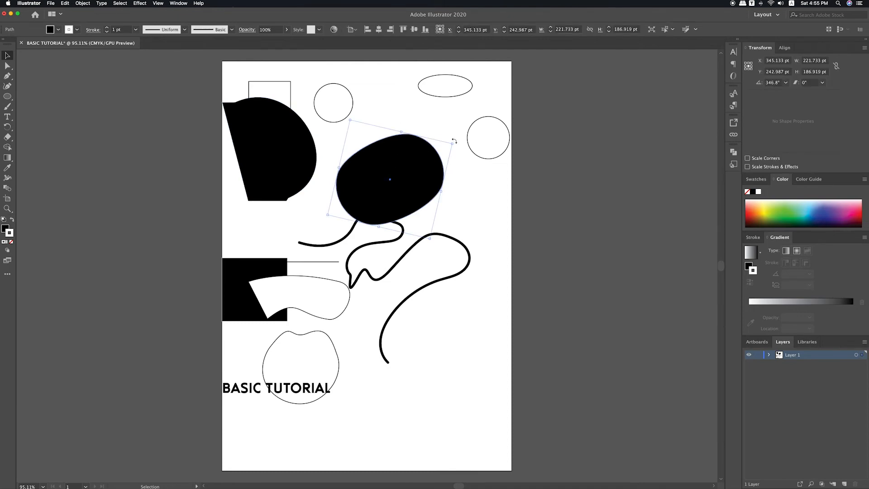
mouse_move(454, 141)
mouse_down()
mouse_move(440, 123)
mouse_move(445, 130)
mouse_up()
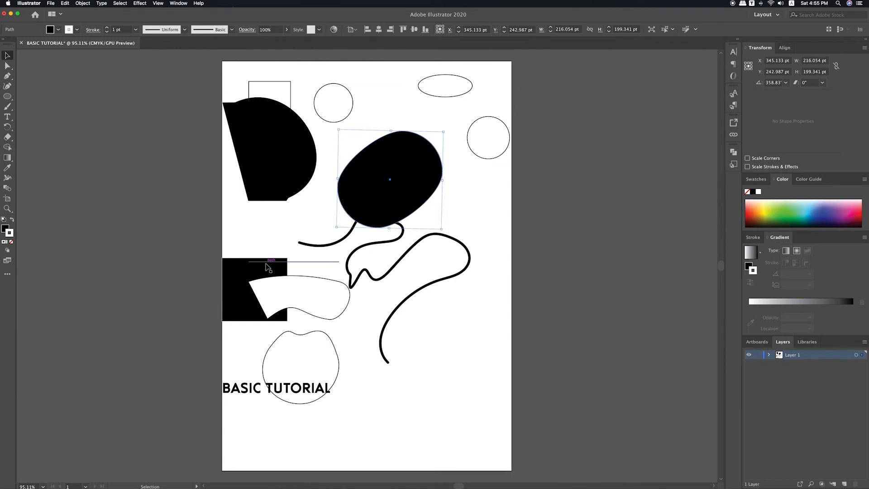
- Rotate the black square at the artboard's left edge about a quarter turn by its bounding box, and deselect it
click(248, 270)
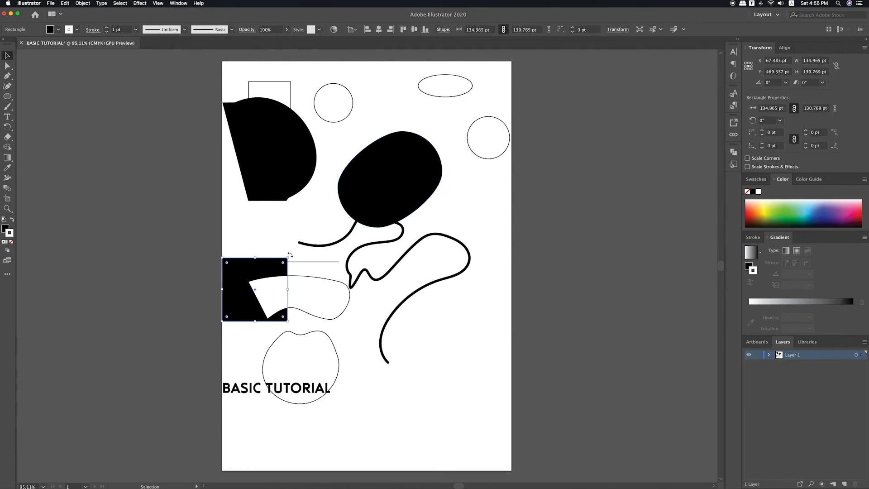
drag(290, 255, 295, 324)
click(62, 86)
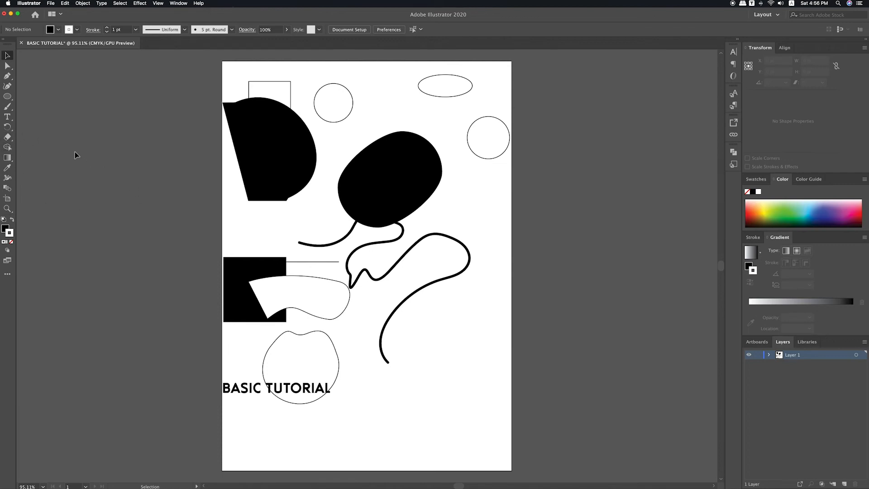
- Erase two curved strips across the black blob with the Eraser tool, dividing it into three pieces
click(8, 137)
mouse_move(357, 147)
mouse_down()
mouse_move(389, 167)
mouse_move(446, 180)
mouse_up()
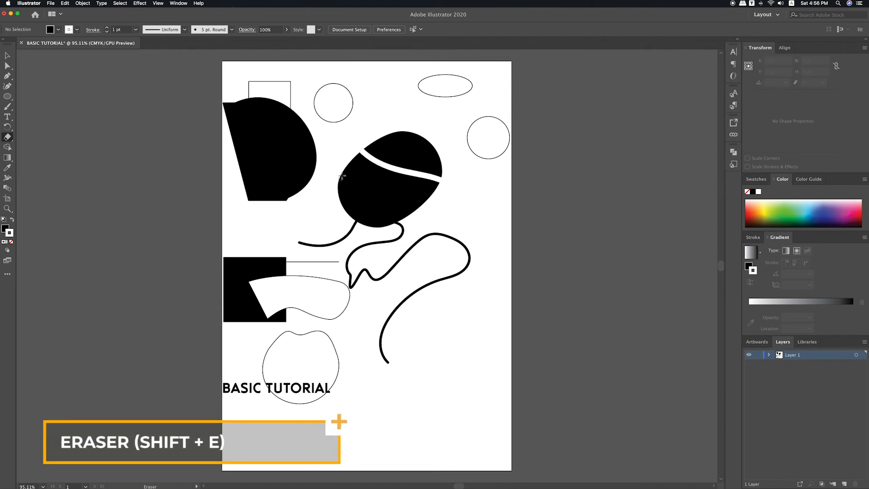
mouse_move(350, 160)
mouse_down()
mouse_move(360, 176)
mouse_move(427, 203)
mouse_up()
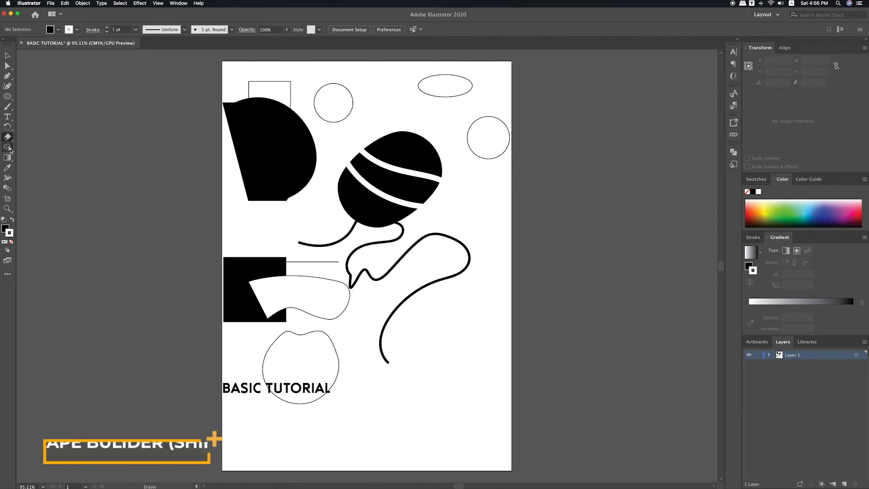
- Draw a black square about 130 pt wide in the empty area to the right of the BASIC TUTORIAL text
key(v)
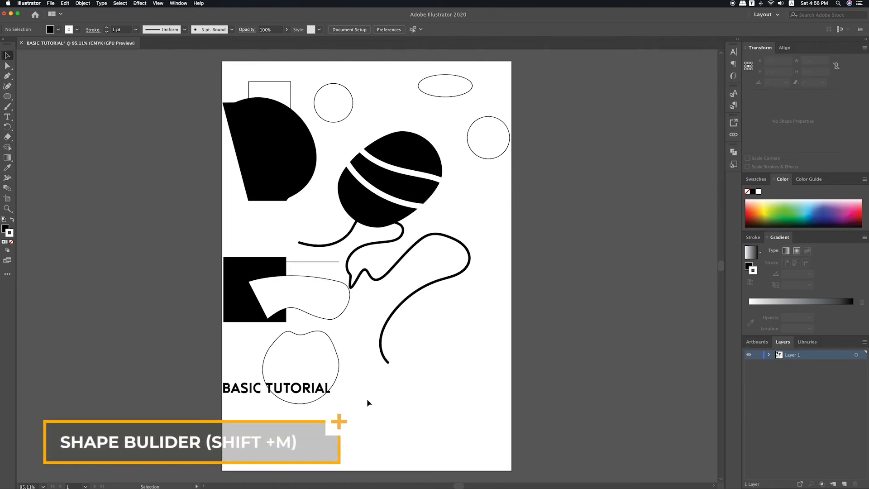
key(m)
drag(363, 380, 426, 444)
- Draw a black circle about 143 pt in diameter beside the new square and move it to overlap the square's right side
key(l)
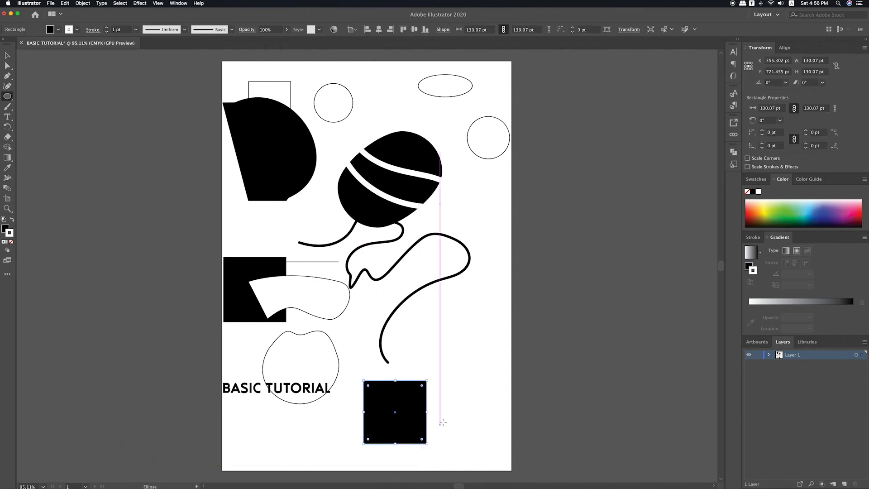
drag(442, 384, 511, 453)
key(v)
drag(502, 420, 455, 414)
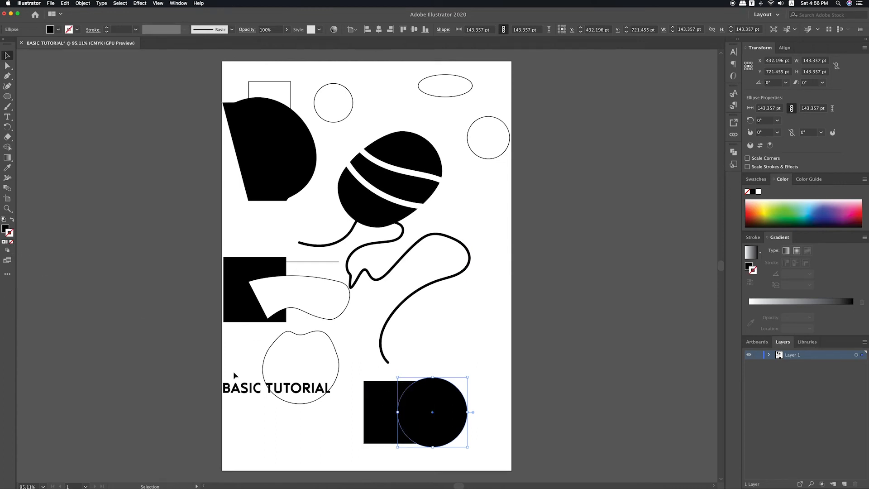
- Remove the stroke from the new black square and leave the square and circle deselected
click(386, 416)
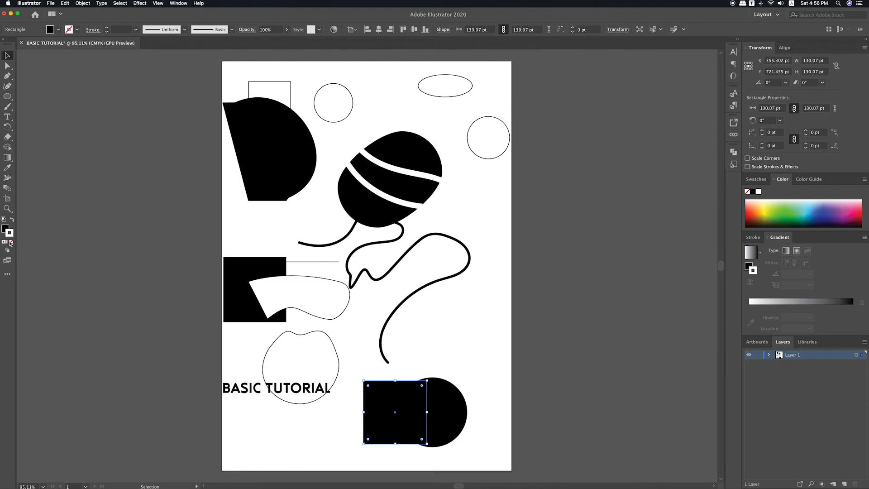
click(450, 388)
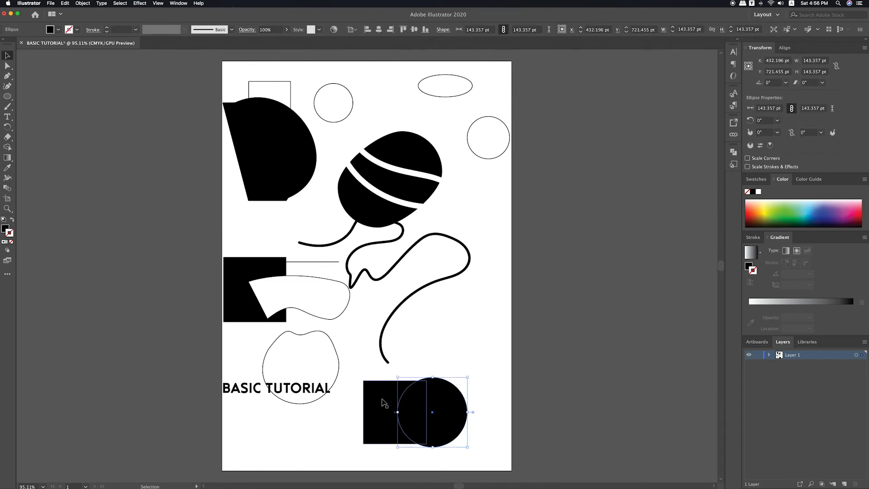
click(458, 364)
- Select the overlapping square and circle and split them into separate regions with the Shape Builder tool
click(447, 399)
shift+click(388, 400)
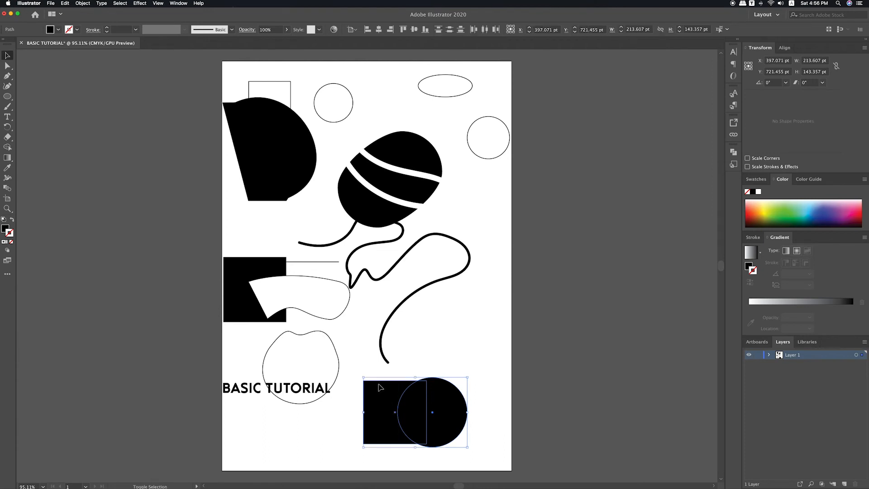
click(8, 148)
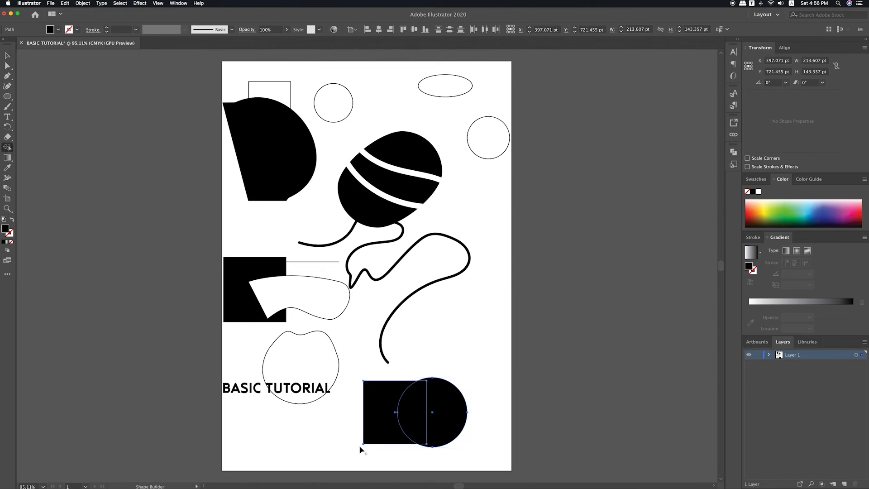
click(387, 409)
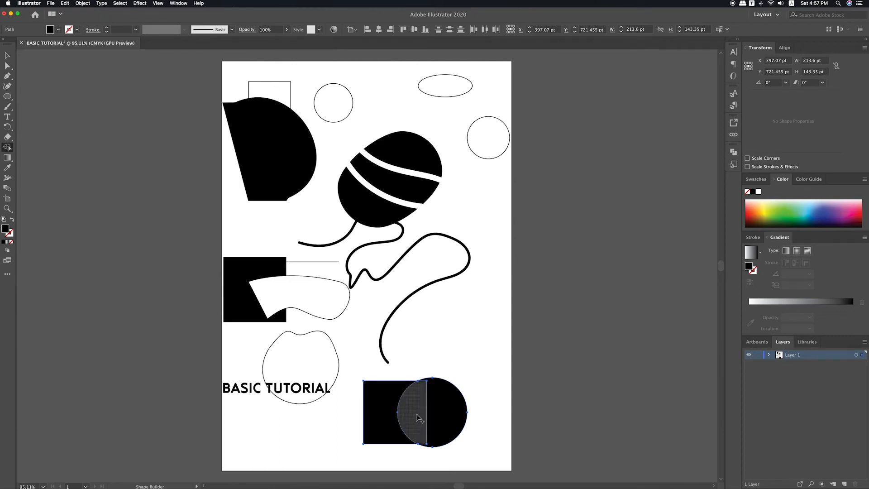
click(448, 419)
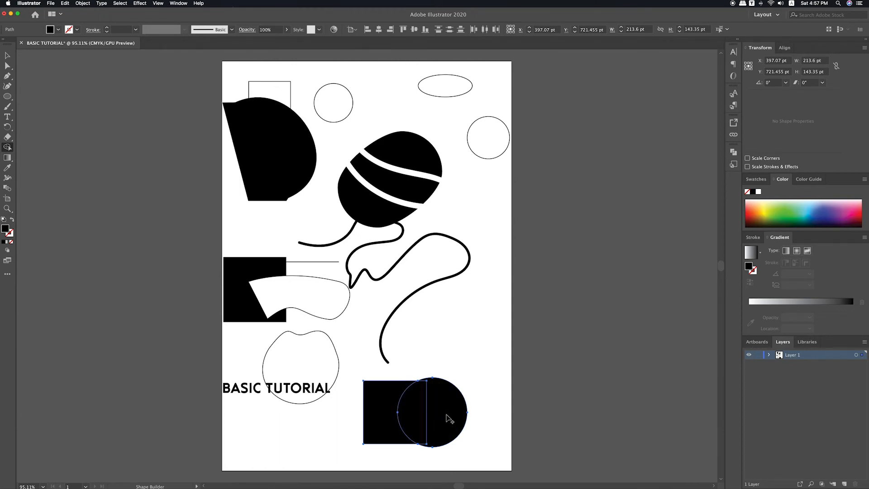
- Move the three pieces of the split square and circle apart horizontally so gaps separate them, and deselect
key(v)
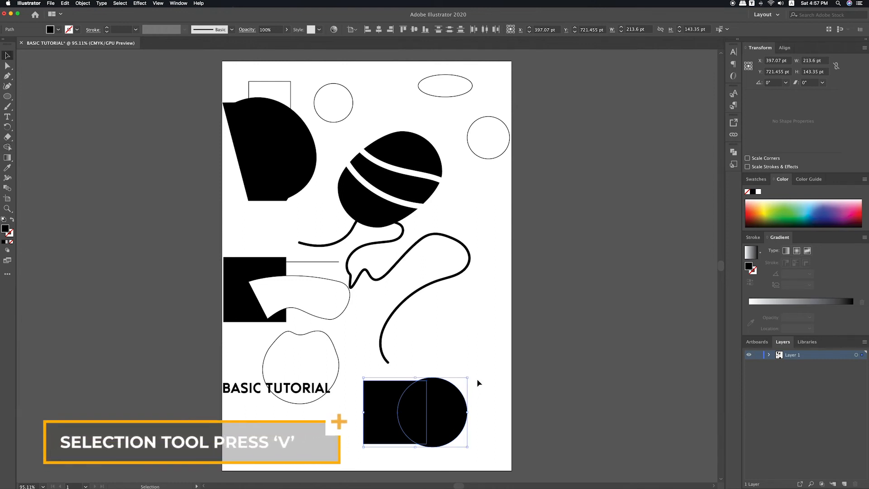
drag(457, 398, 503, 413)
click(456, 365)
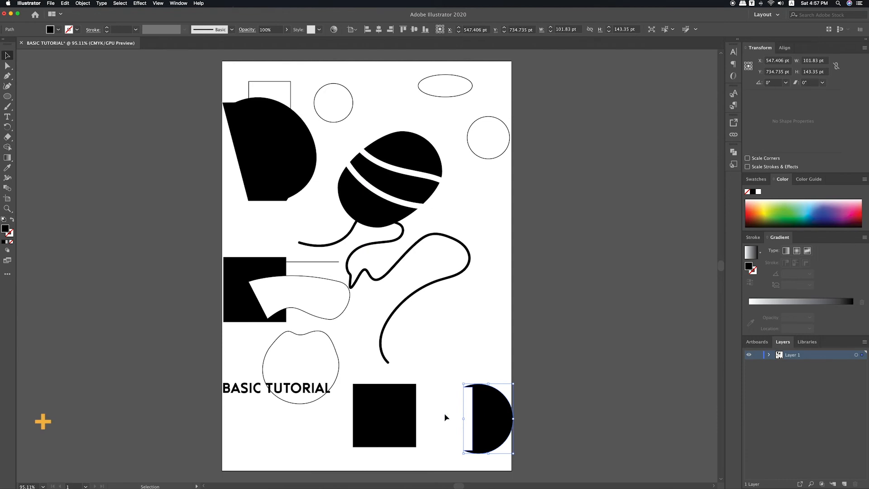
drag(413, 412, 444, 412)
drag(382, 413, 368, 412)
drag(434, 402, 419, 402)
drag(484, 405, 472, 406)
click(447, 362)
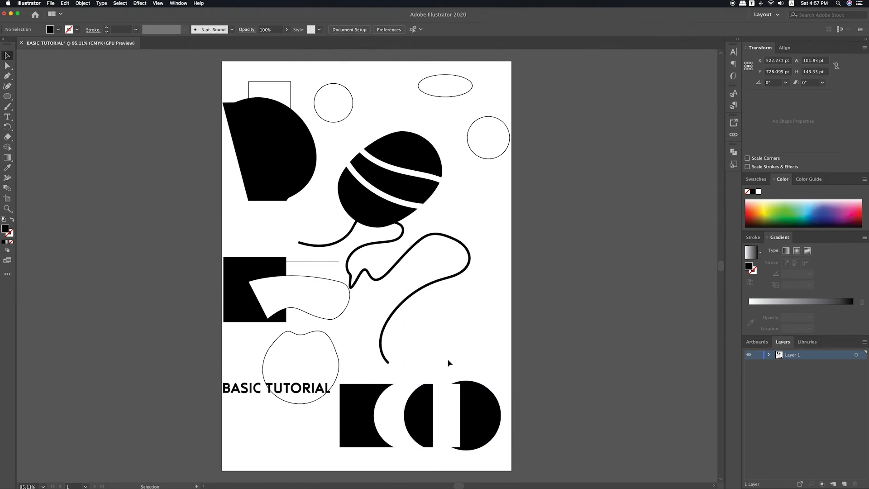
- Fill the cut square piece with the dark grey of the canvas background using the Eyedropper tool
click(7, 169)
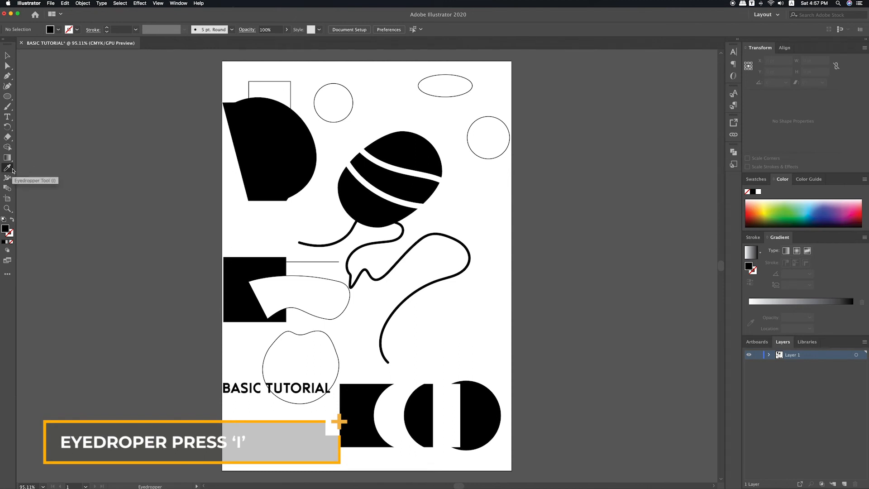
key(v)
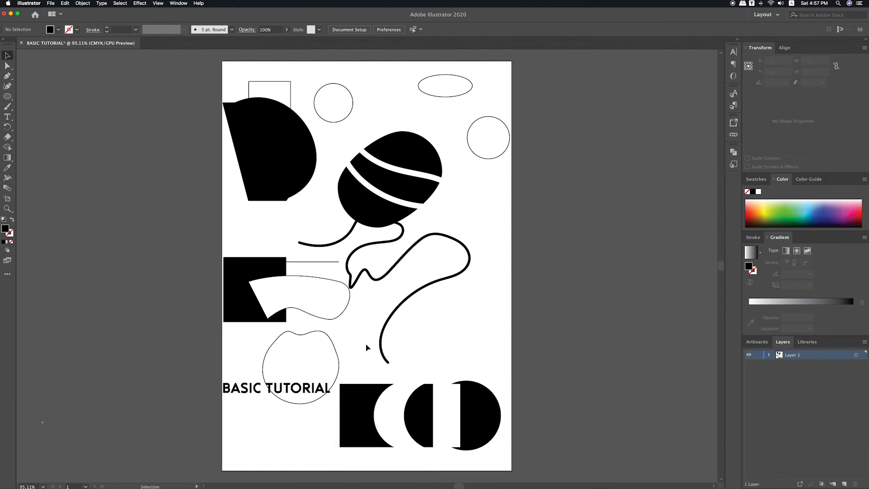
click(357, 414)
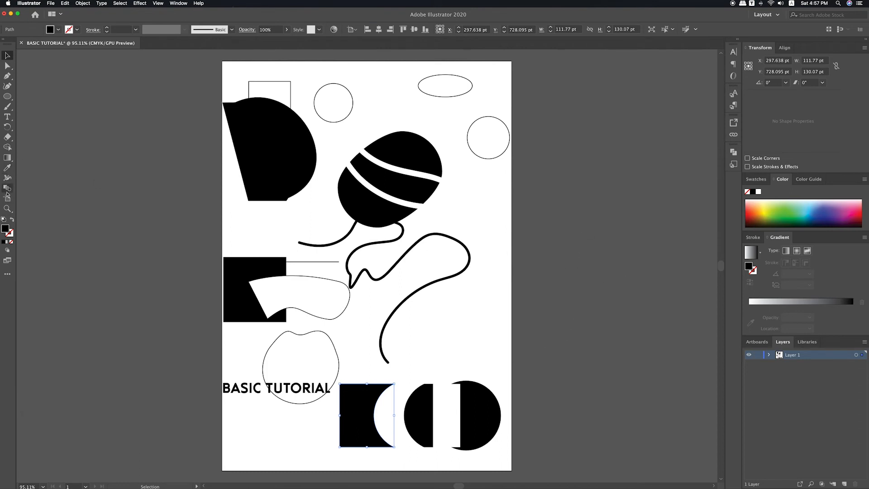
click(8, 168)
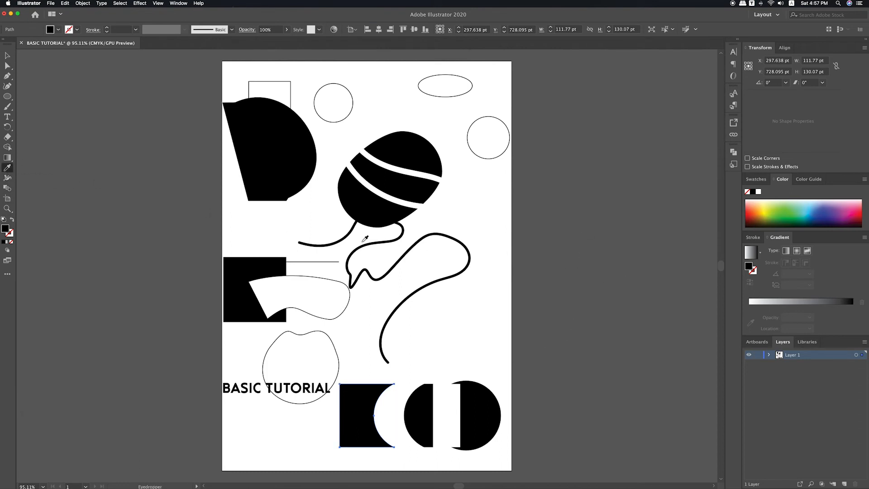
click(593, 257)
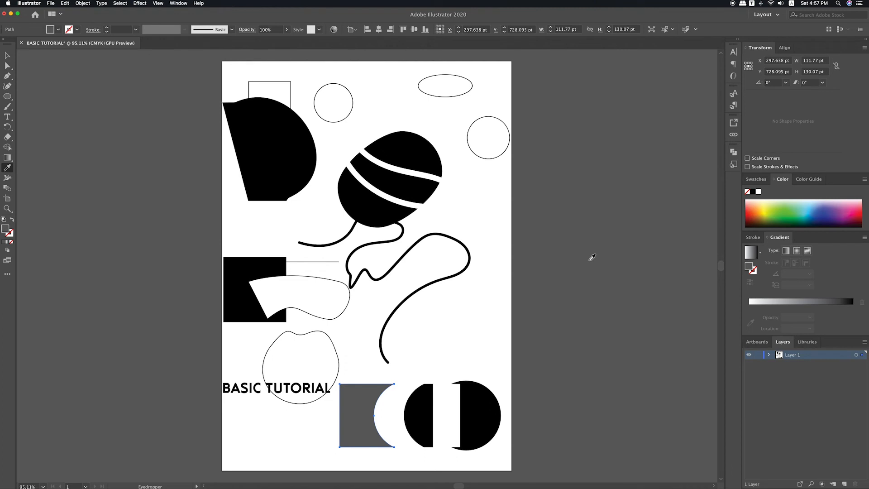
- Fill the middle overlap piece with the same dark grey background colour using the Eyedropper tool, and deselect it
key(v)
click(413, 380)
click(418, 399)
key(i)
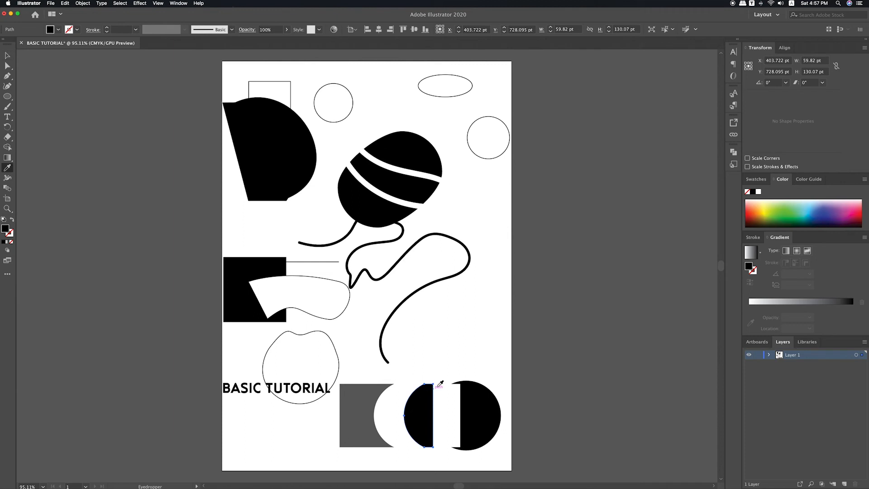
click(561, 315)
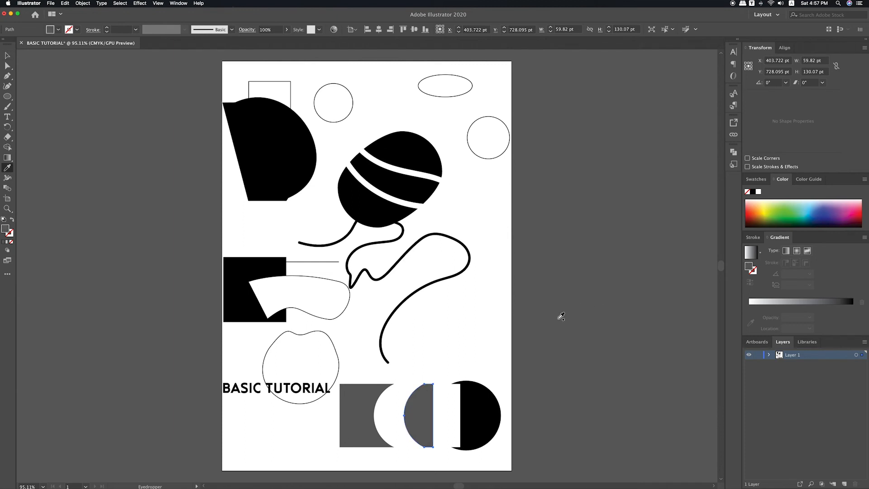
key(v)
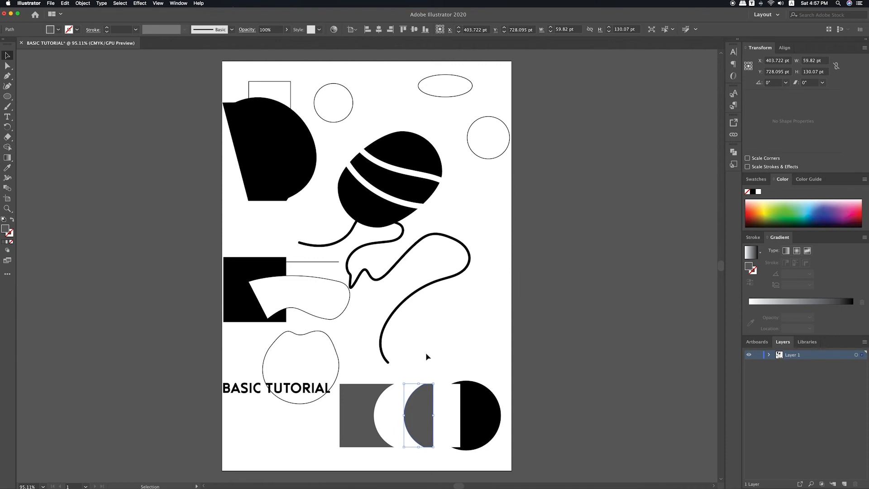
click(426, 356)
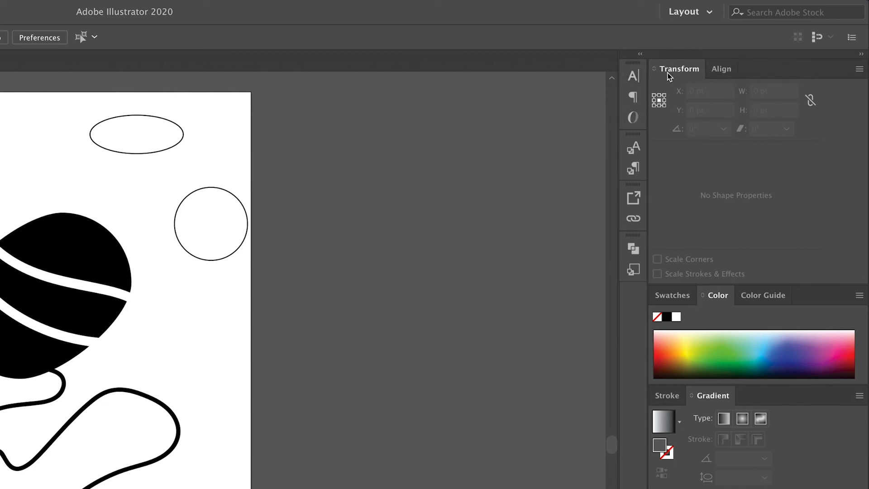
- Examine the Character, Paragraph and OpenType settings and the Pathfinder options, closing each again
click(635, 77)
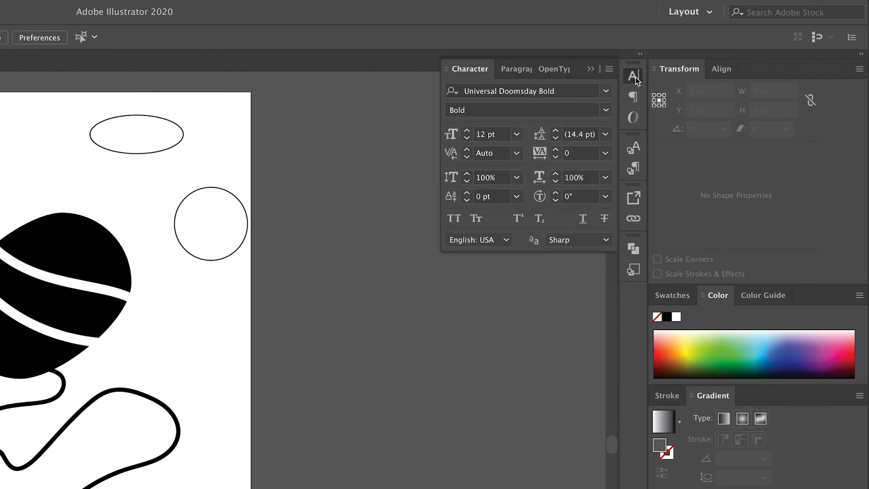
click(635, 77)
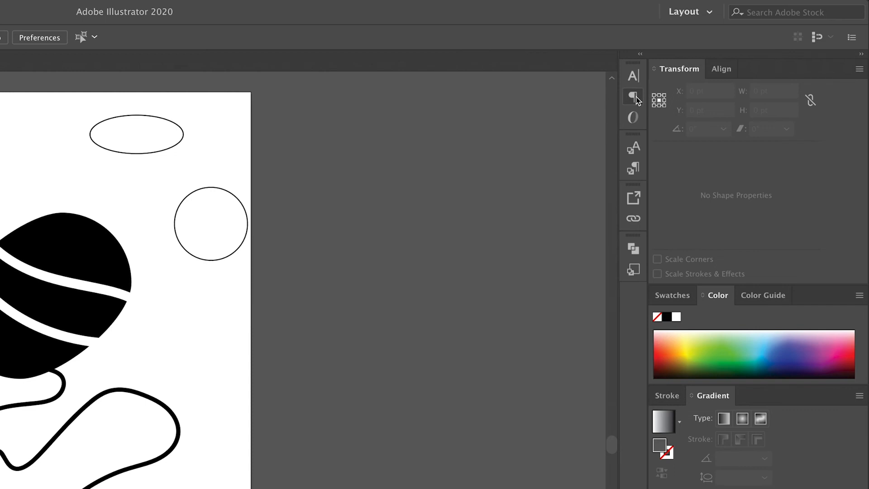
click(634, 97)
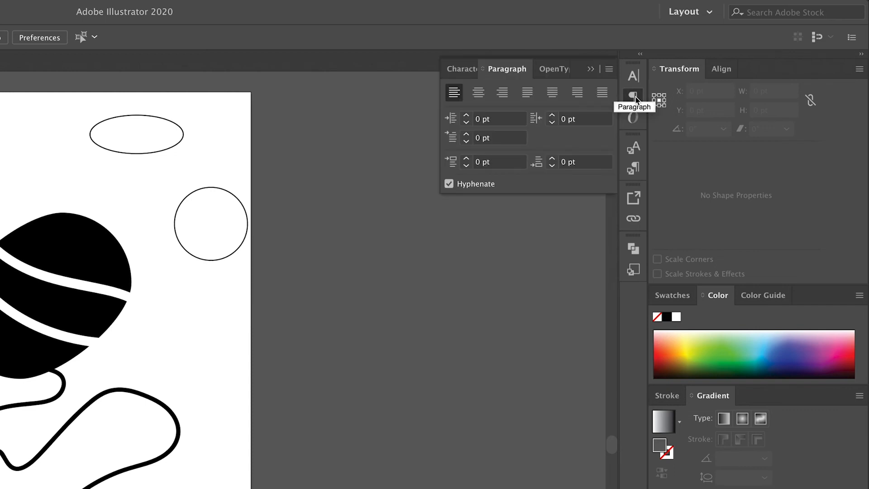
click(636, 99)
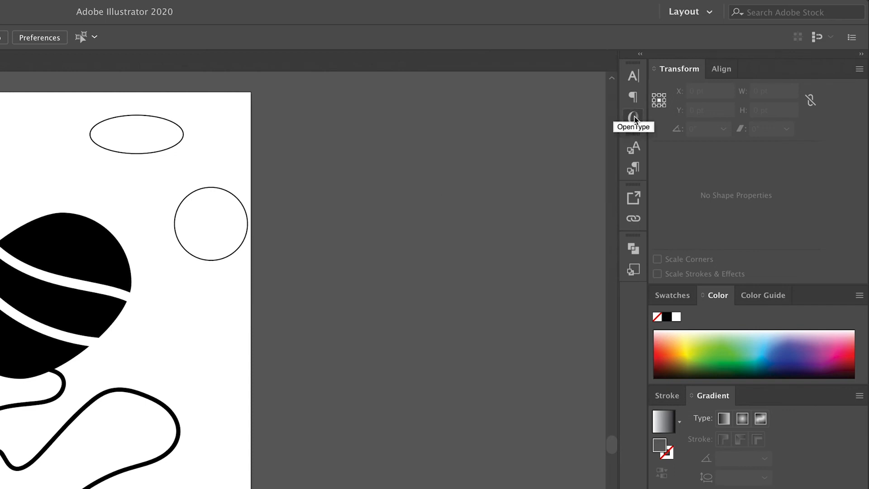
click(635, 118)
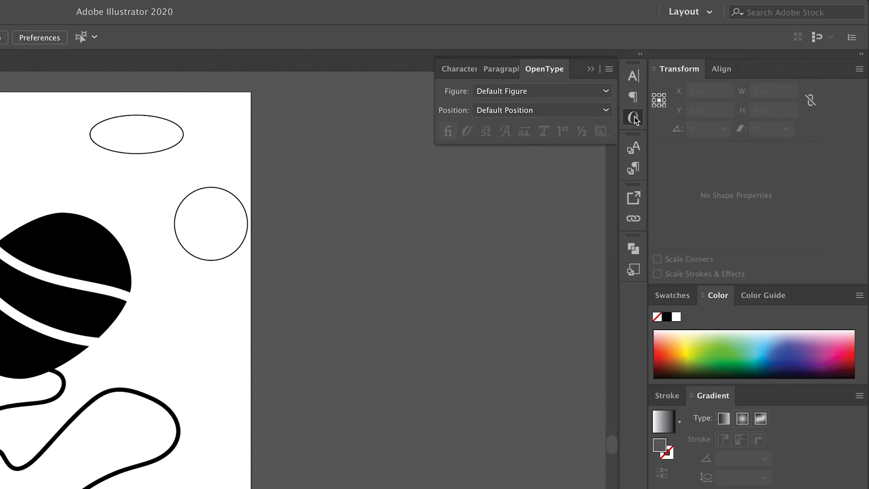
click(505, 75)
click(462, 70)
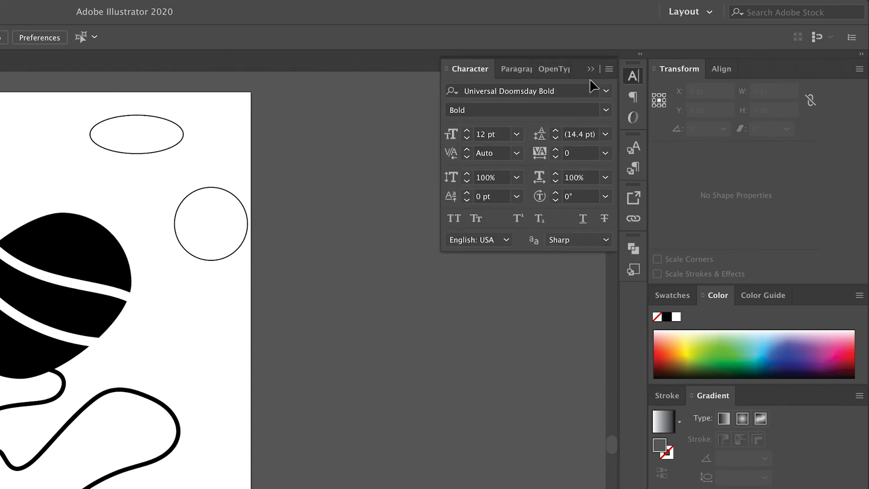
click(591, 71)
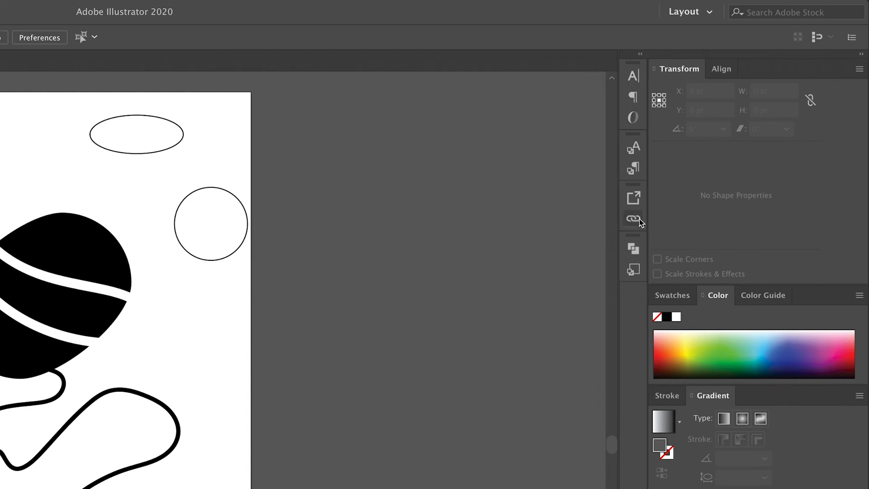
click(636, 251)
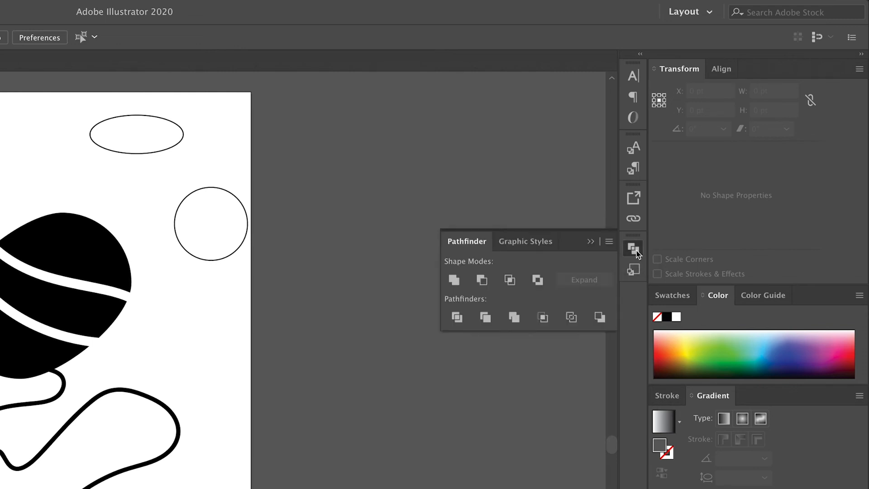
click(636, 250)
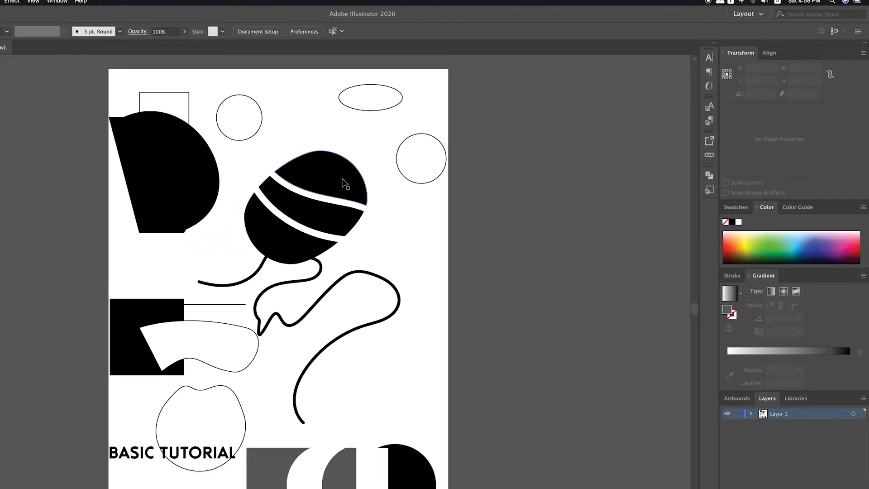
- Try moving the upper piece of the erased black blob down and to the right, and undo the move
drag(345, 183, 450, 376)
drag(513, 323, 472, 327)
key(super+z)
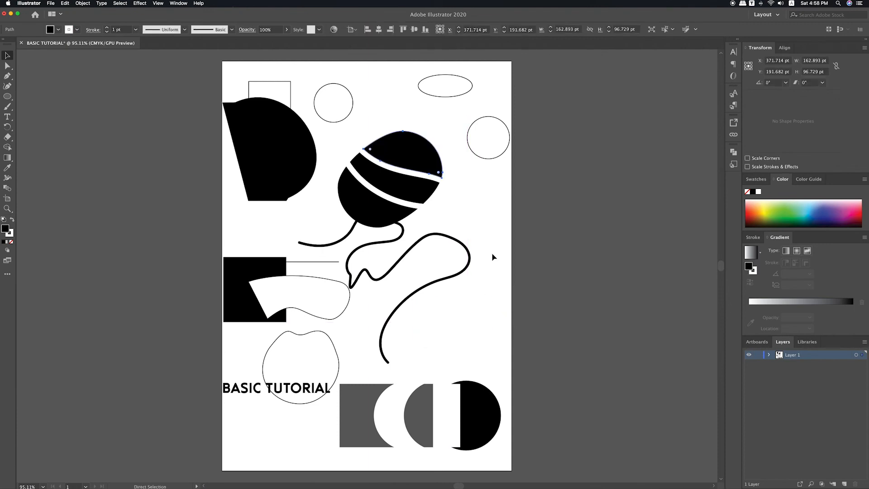
- Try copying and pasting the upper piece of the striped black blob and moving the copy beside it, and undo the paste
click(485, 204)
click(423, 151)
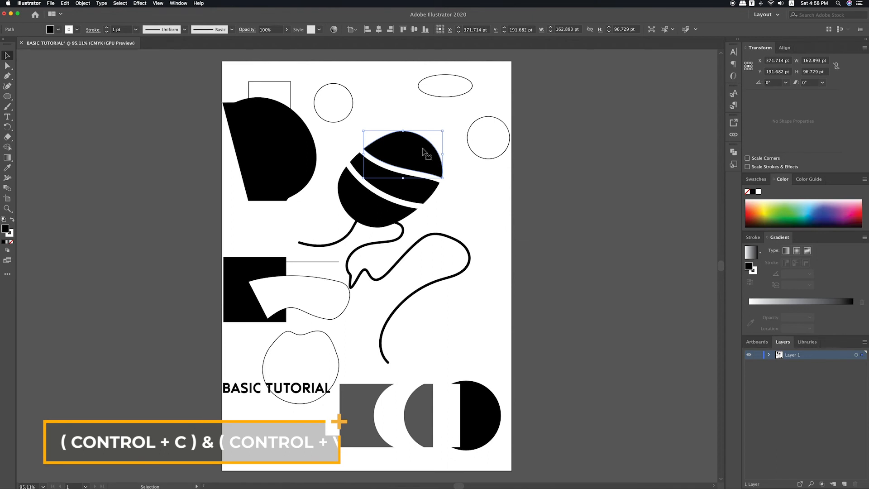
key(a)
key(v)
key(super+c)
key(super+v)
drag(396, 257, 491, 216)
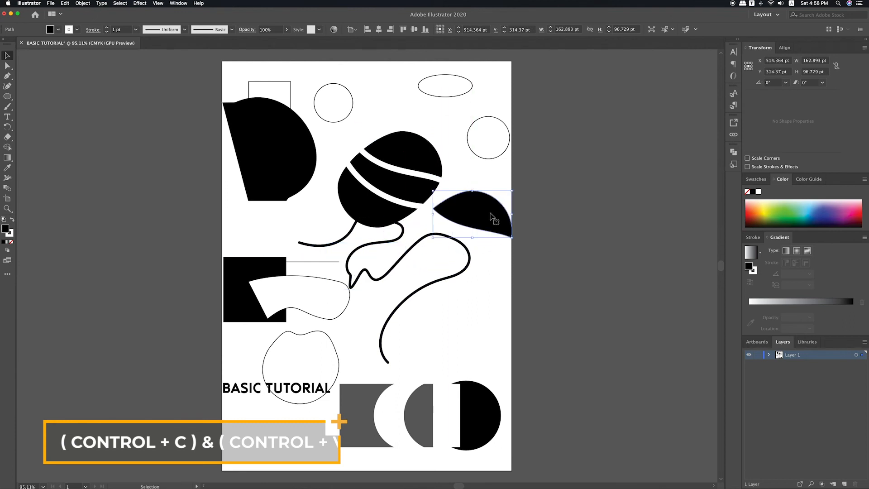
key(super+z)
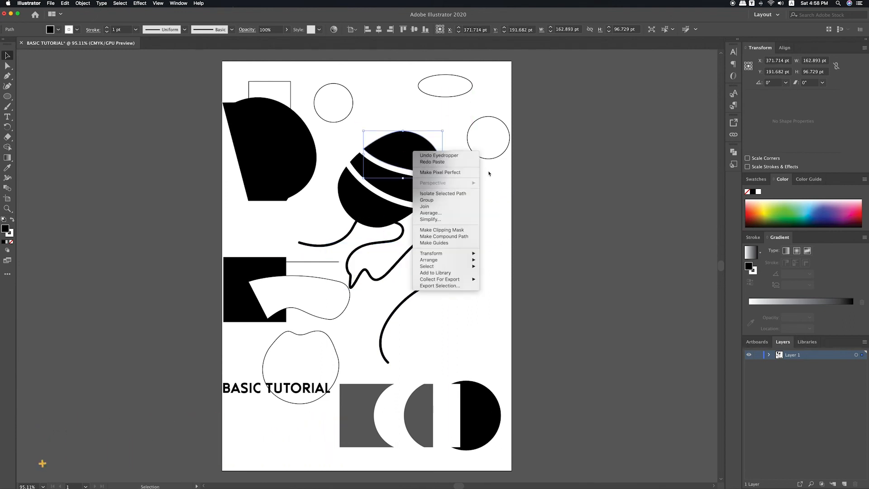
click(489, 172)
click(444, 162)
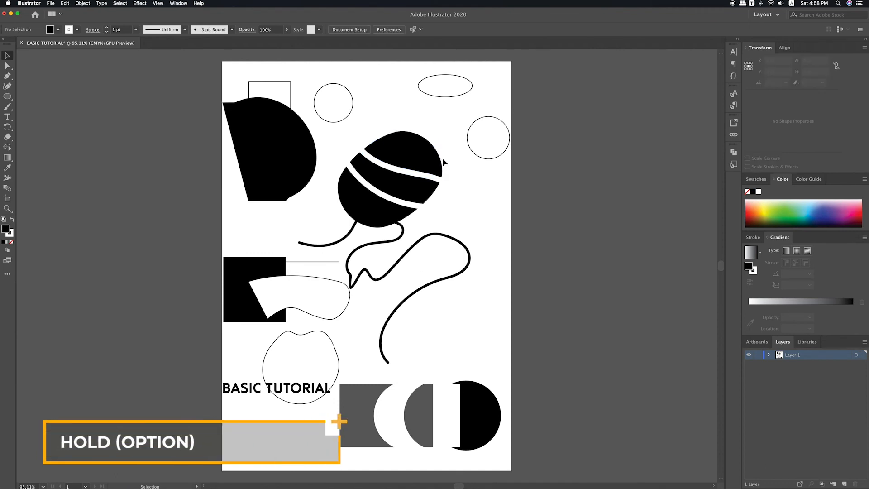
- Duplicate the blob's upper piece to just above the blob, and duplicate that copy to the space above the grey and black shapes
alt+click(428, 151)
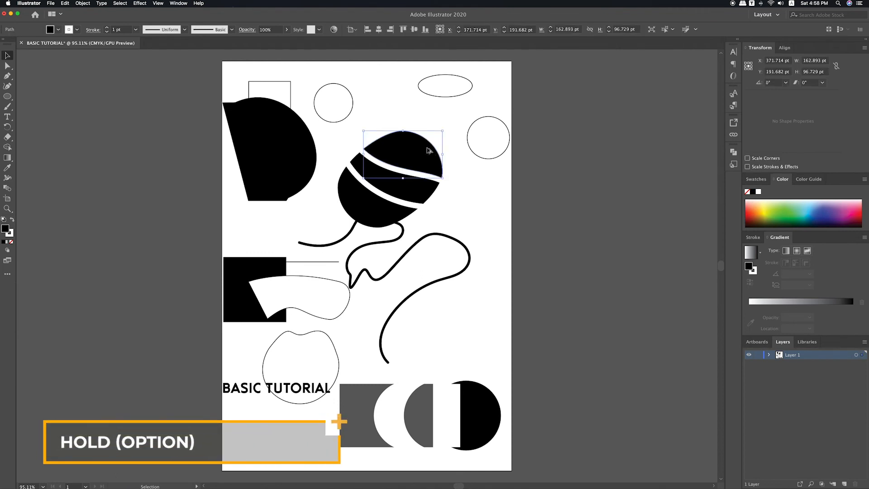
drag(428, 151, 459, 116)
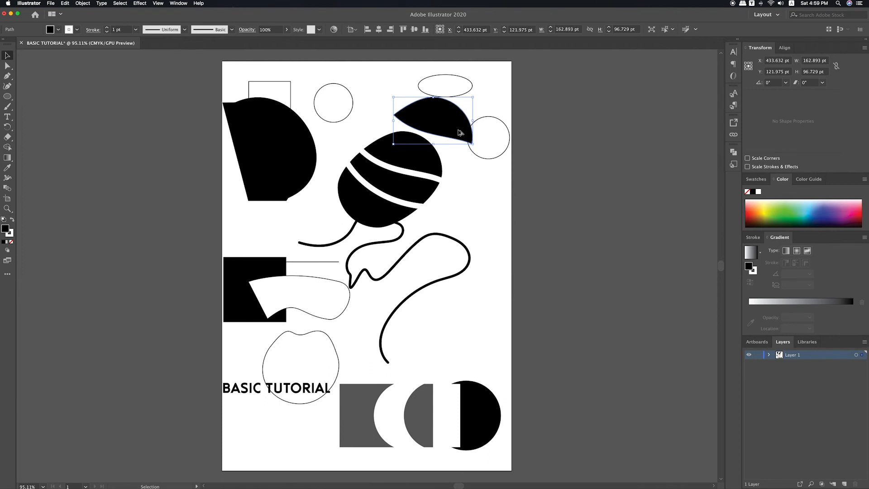
drag(459, 133, 470, 346)
click(499, 293)
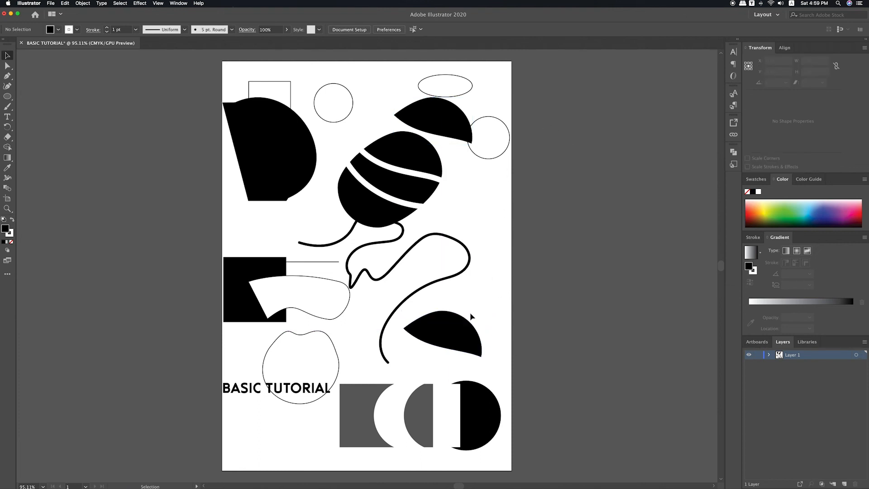
- Duplicate the lower copy so it overlaps the original on its right, and remove the stroke from both pieces
click(457, 330)
drag(458, 330, 501, 331)
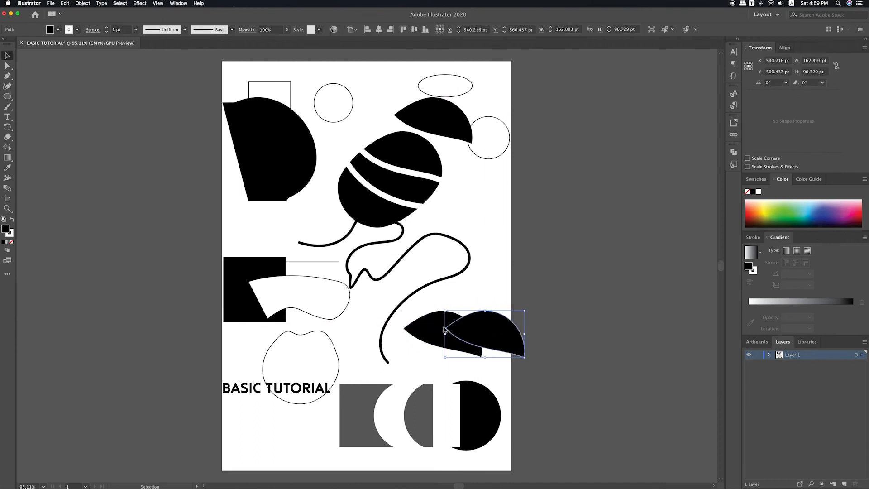
shift+click(421, 330)
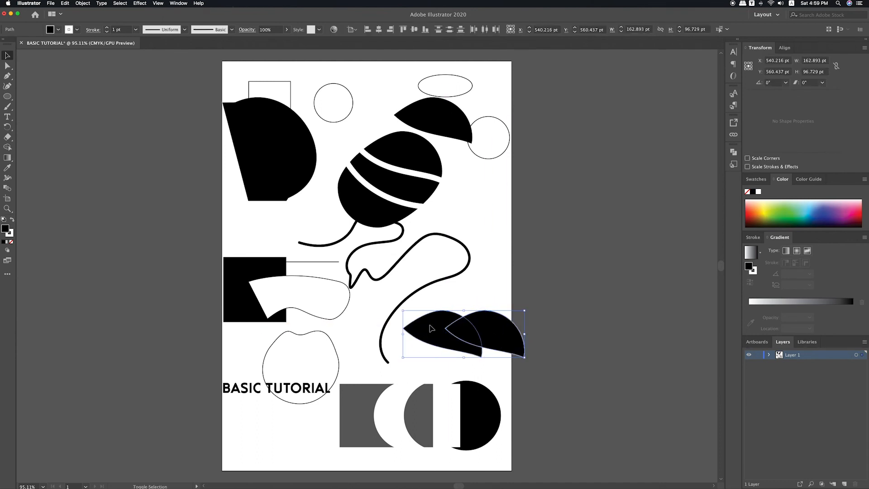
click(11, 241)
click(488, 291)
drag(494, 327, 488, 323)
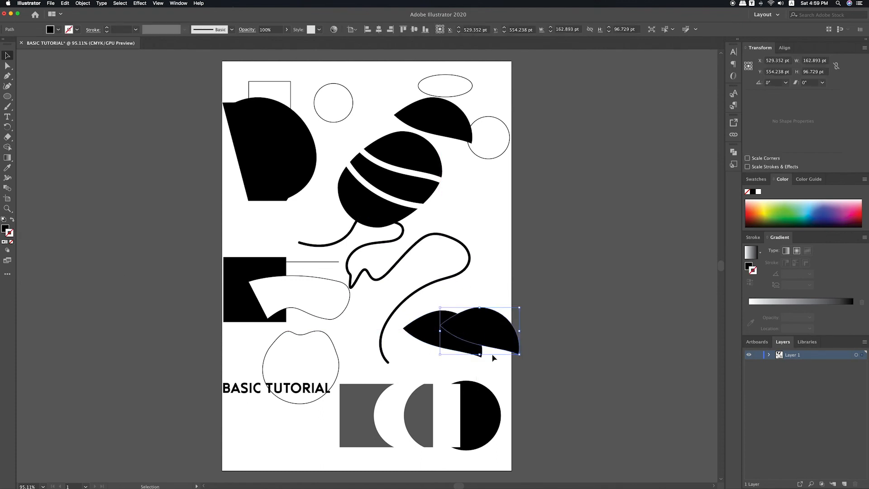
- Merge the two overlapping pieces with Pathfinder Unite and move the merged shape left onto the artboard
shift+click(438, 323)
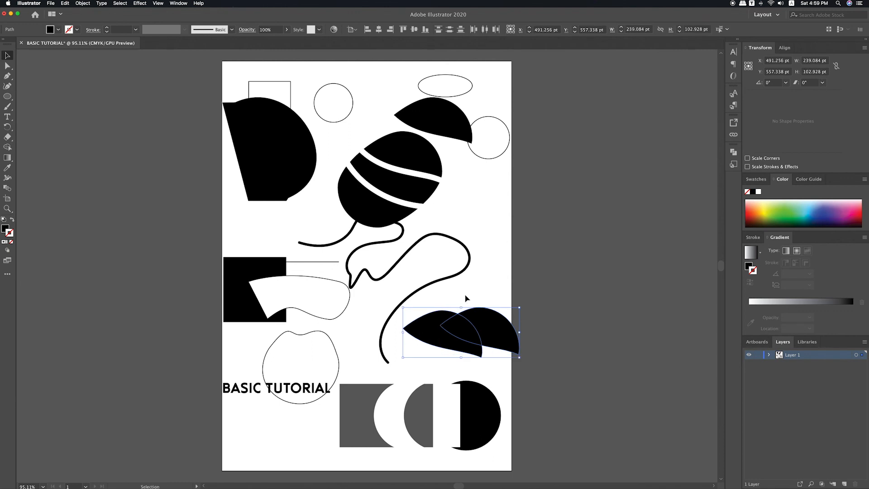
click(467, 298)
click(495, 321)
shift+click(428, 324)
click(733, 152)
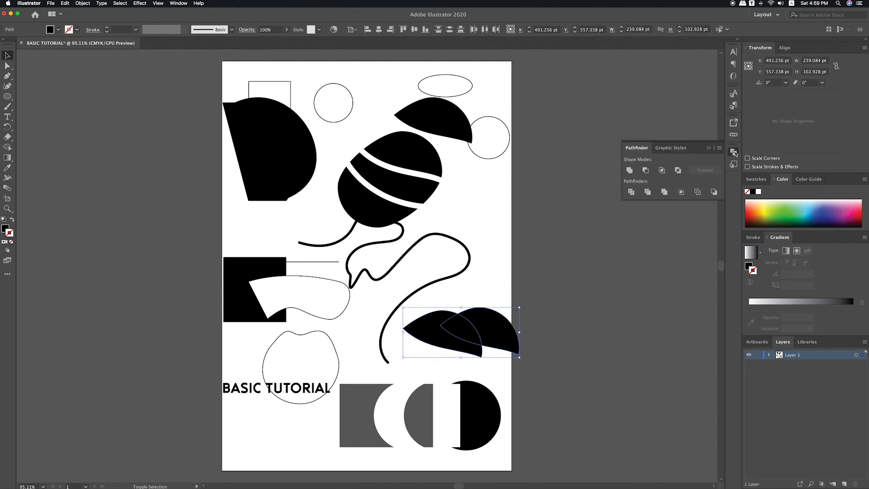
click(630, 170)
click(540, 248)
mouse_move(486, 327)
mouse_down()
mouse_move(557, 311)
mouse_move(481, 331)
mouse_up()
click(493, 284)
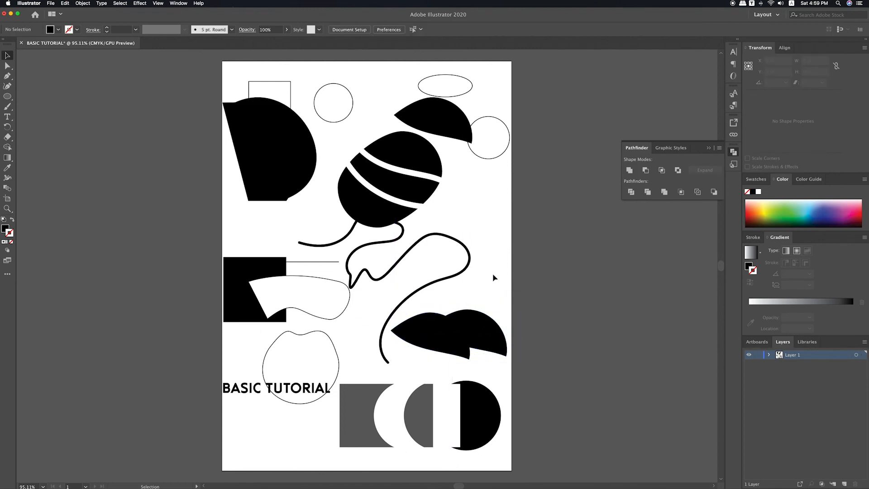
- Place two overlapping duplicates of the piece above the blob across the artboard's right edge, and remove their strokes
drag(447, 127, 569, 282)
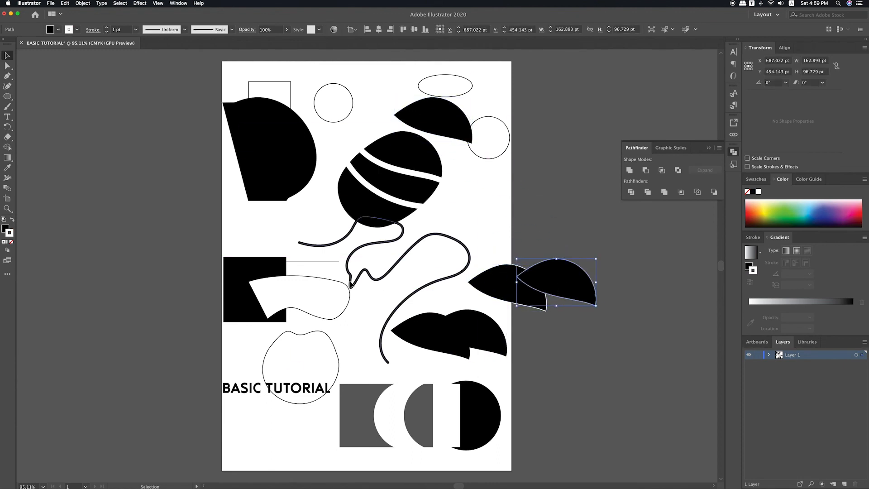
shift+click(508, 283)
click(12, 242)
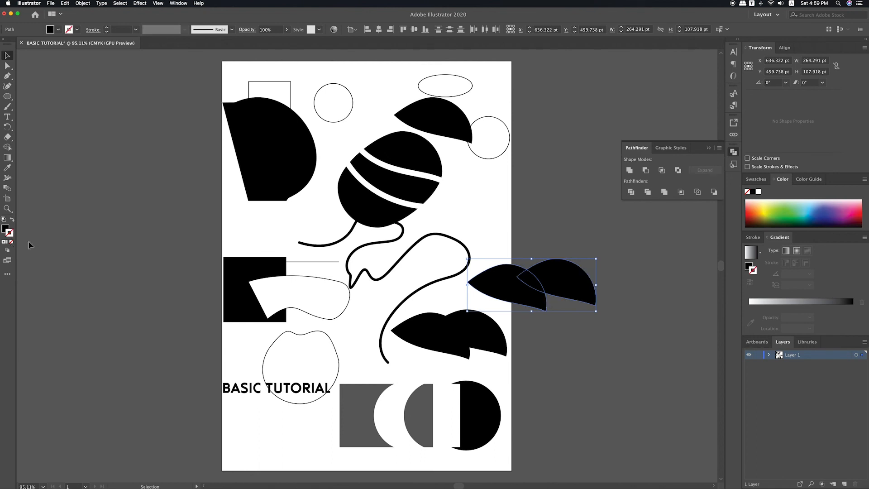
click(538, 230)
drag(561, 283, 554, 286)
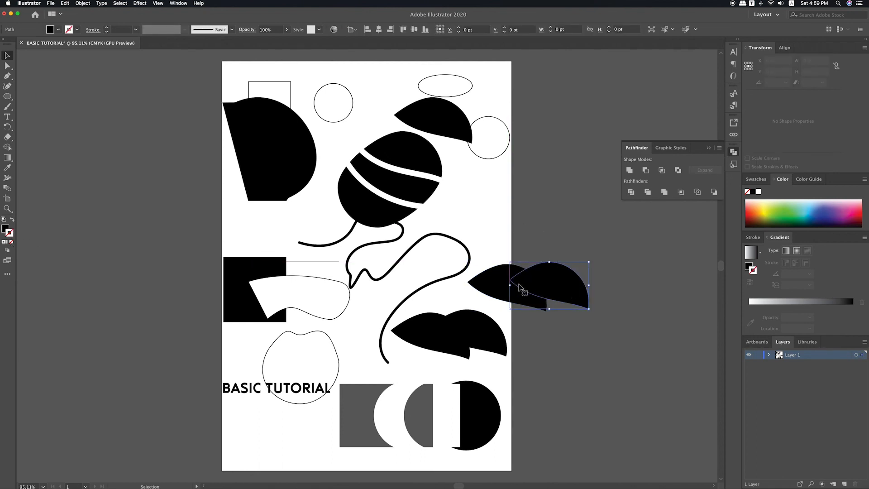
- Try Pathfinder Minus Front on the overlapping pair at the artboard's right edge, and undo it
shift+click(498, 284)
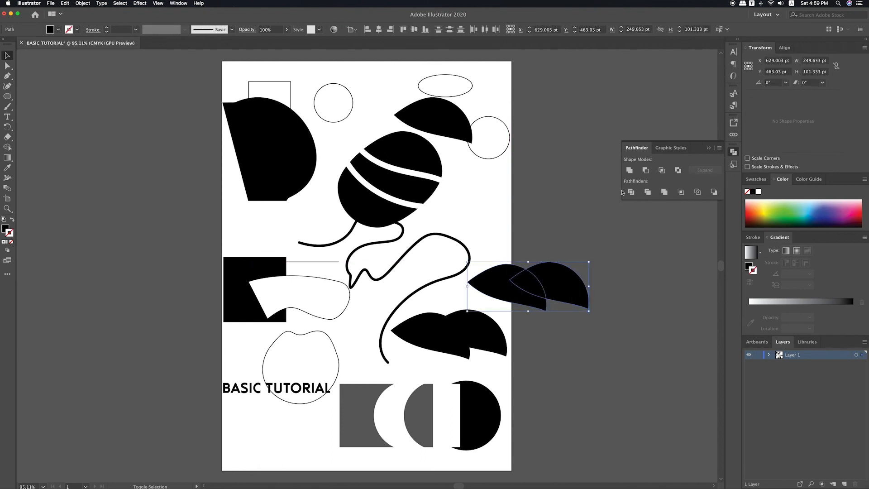
click(646, 171)
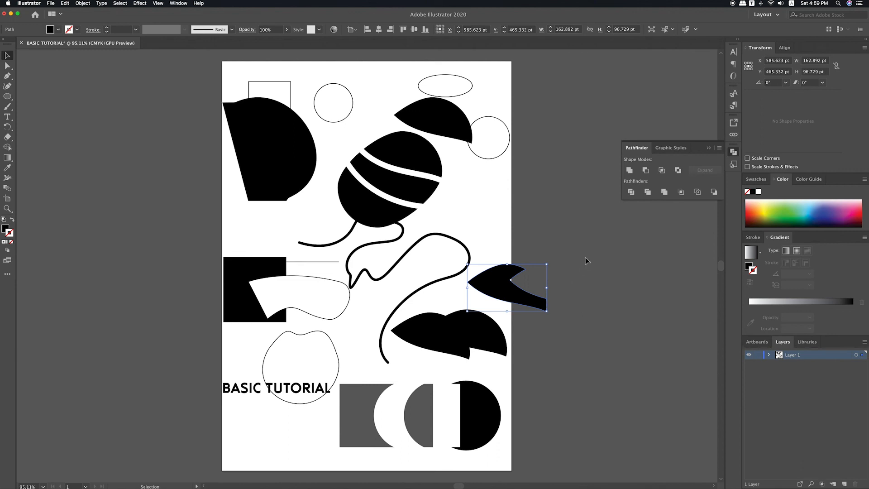
click(562, 233)
key(super+z)
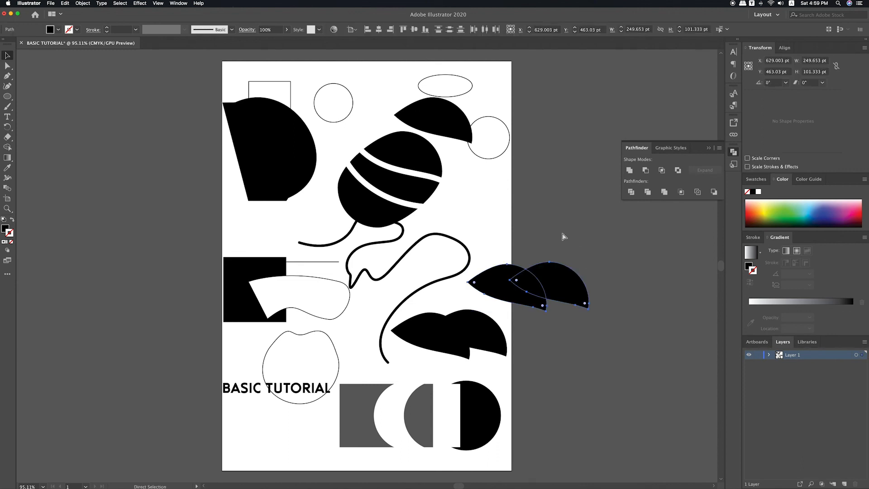
click(548, 220)
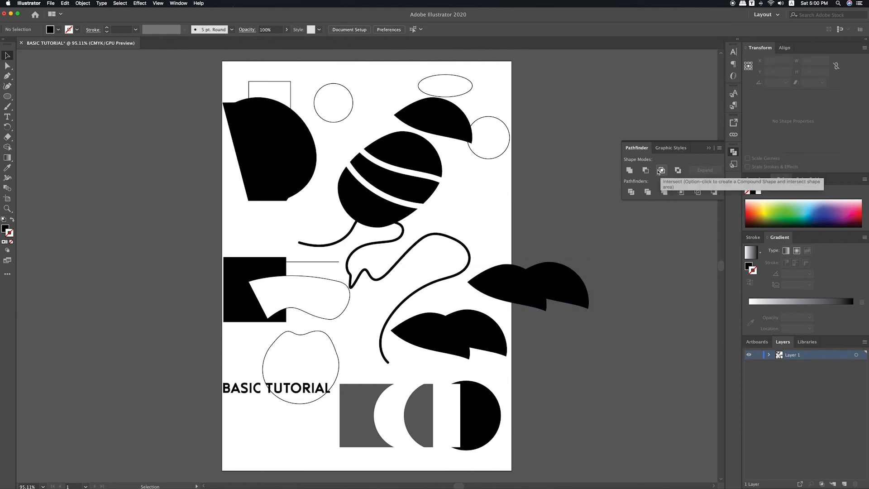
- Try Pathfinder Intersect on the same overlapping pair, and undo it
click(557, 287)
shift+click(495, 287)
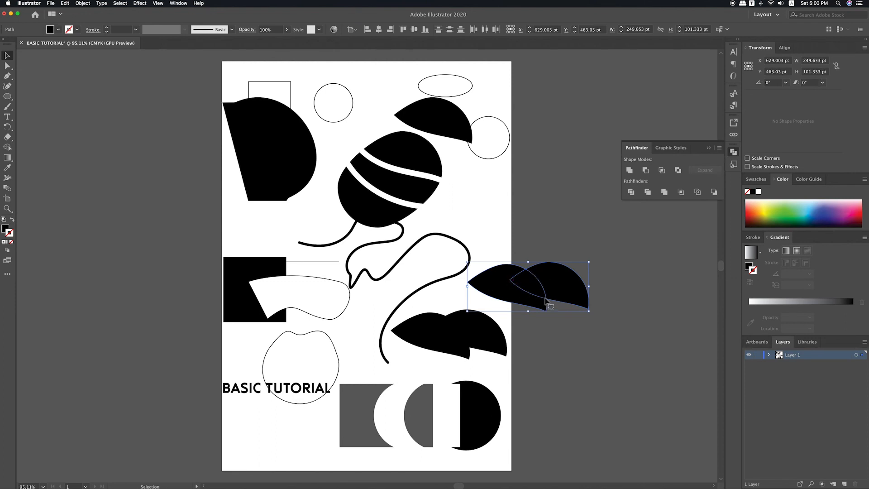
click(661, 171)
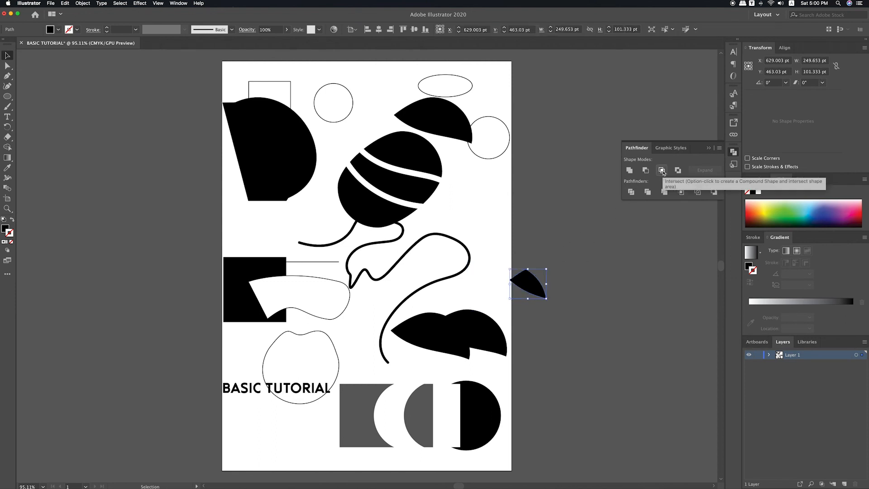
key(super+z)
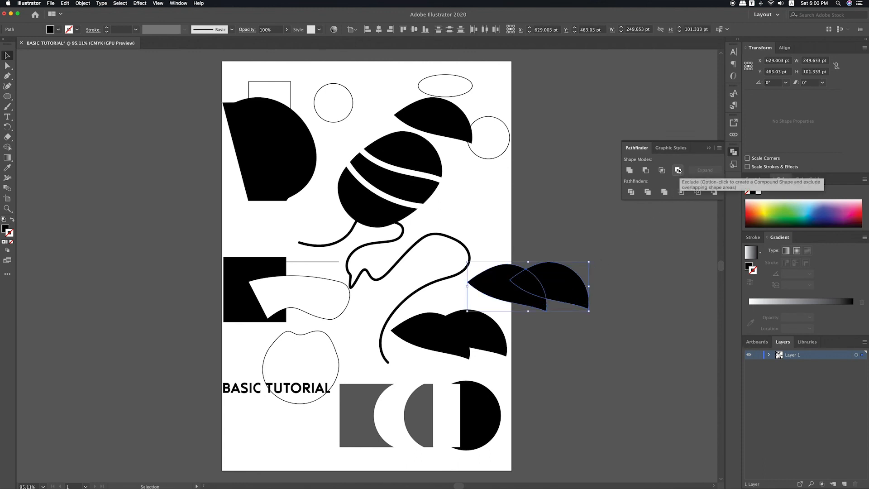
- Cut out the pair's overlapping area with Pathfinder Exclude and move the resulting shape slightly down and to the left
click(558, 246)
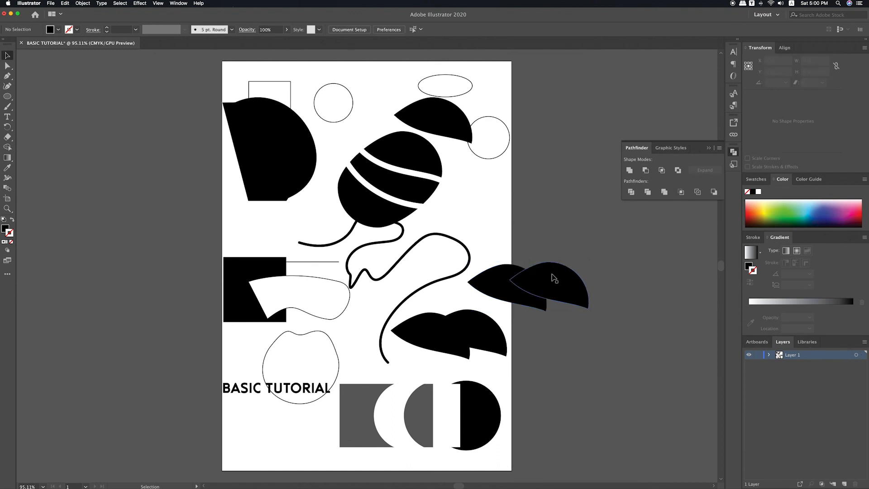
click(557, 277)
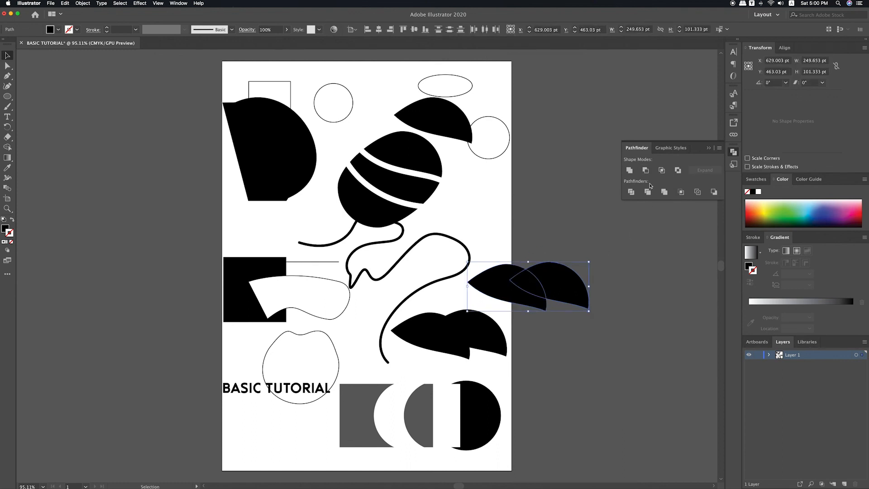
click(677, 170)
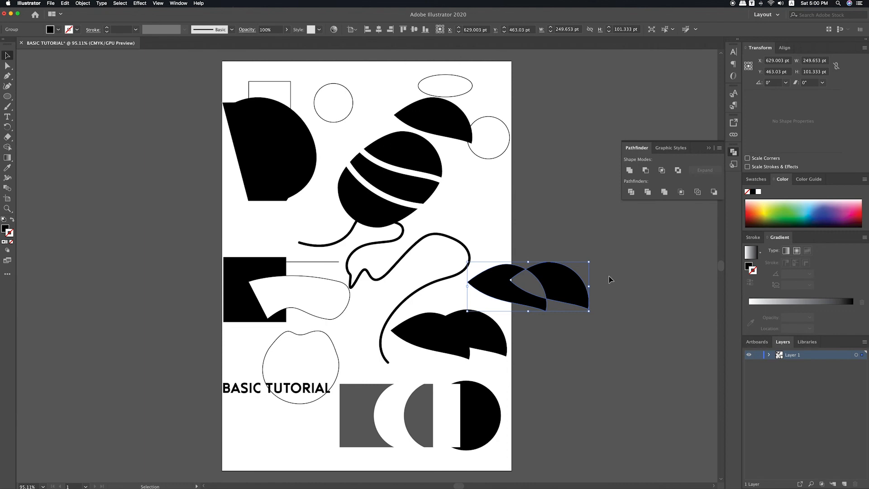
drag(564, 282, 547, 288)
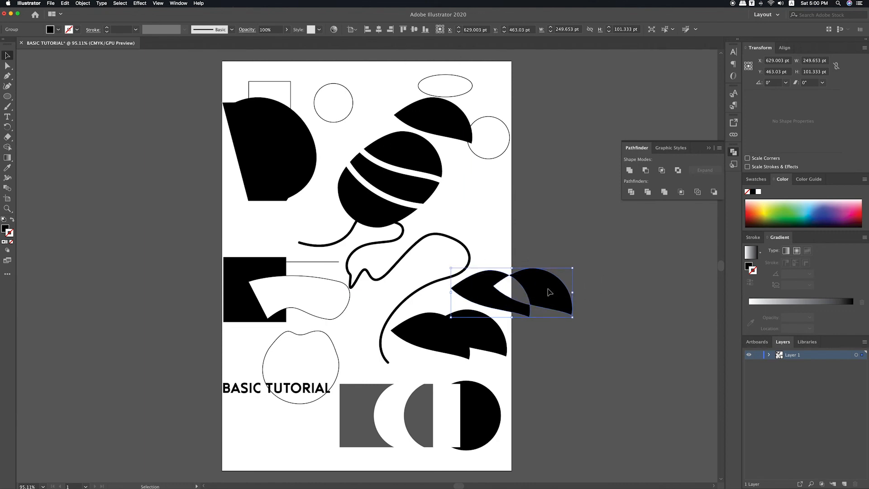
click(550, 238)
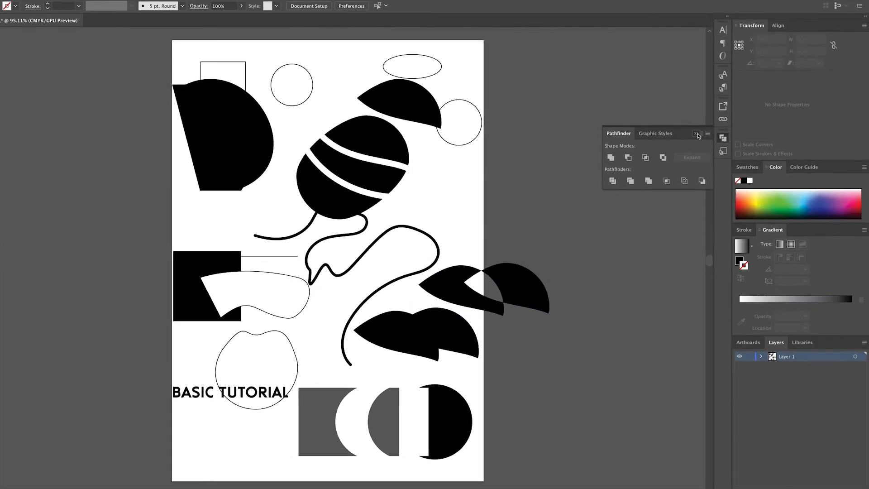
- Move the long curvy line off the artboard's left side with its stroke weight set to 2 pt
click(709, 148)
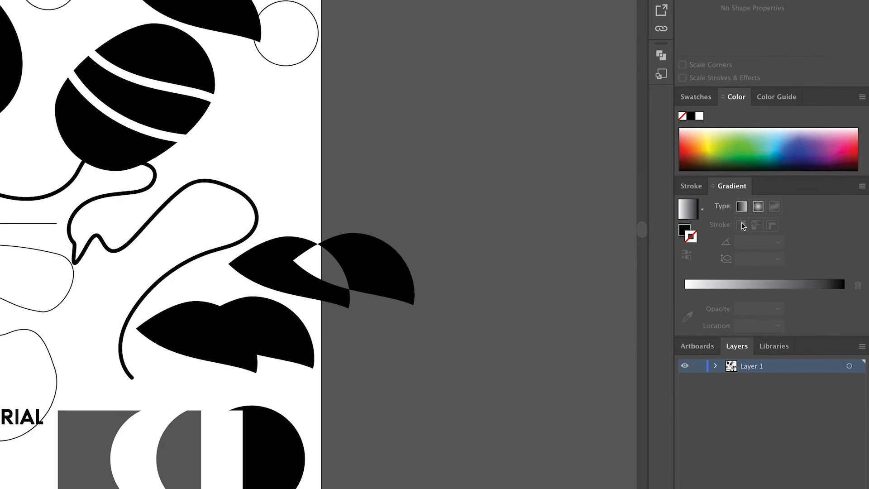
click(687, 185)
drag(437, 254, 232, 219)
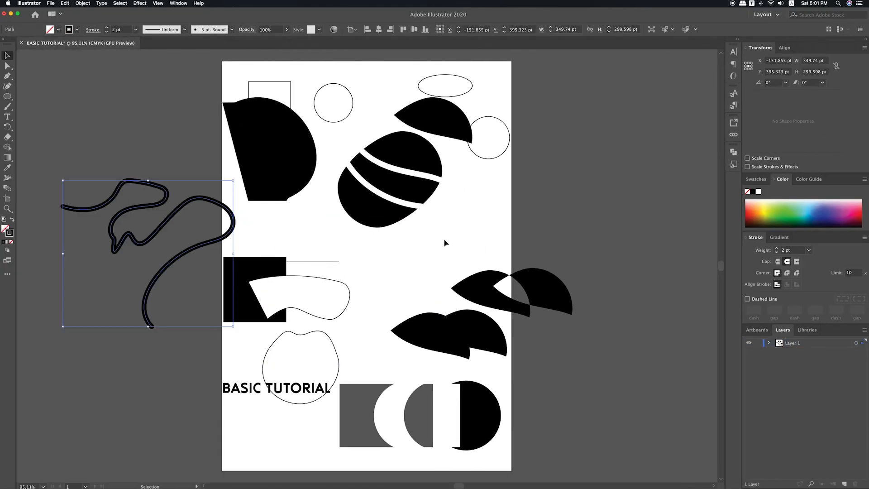
click(442, 240)
- Move the open white shape off the black square to the artboard's middle right and set its stroke weight to 4 pt
mouse_move(327, 282)
mouse_down()
mouse_move(409, 273)
mouse_move(434, 258)
mouse_move(442, 266)
mouse_up()
click(777, 248)
click(776, 248)
click(776, 249)
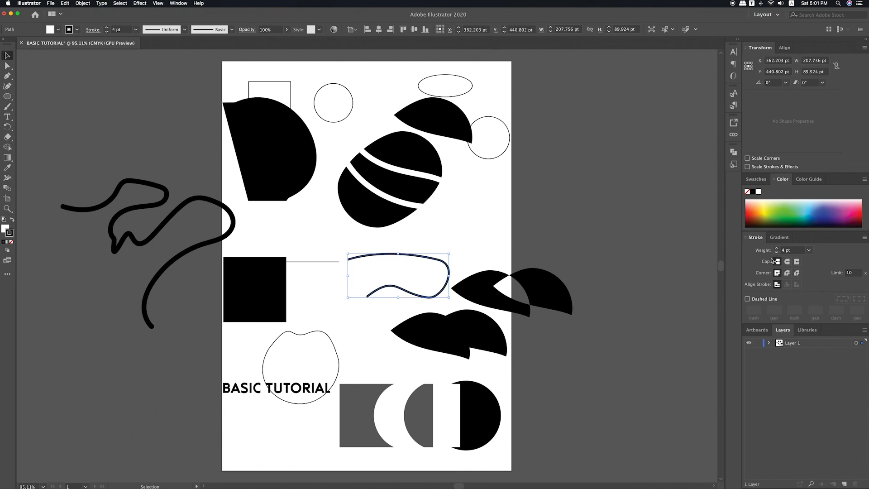
- Give the open white shape a dashed stroke with a 12 pt dash, and try the round cap before returning to the butt cap
click(748, 299)
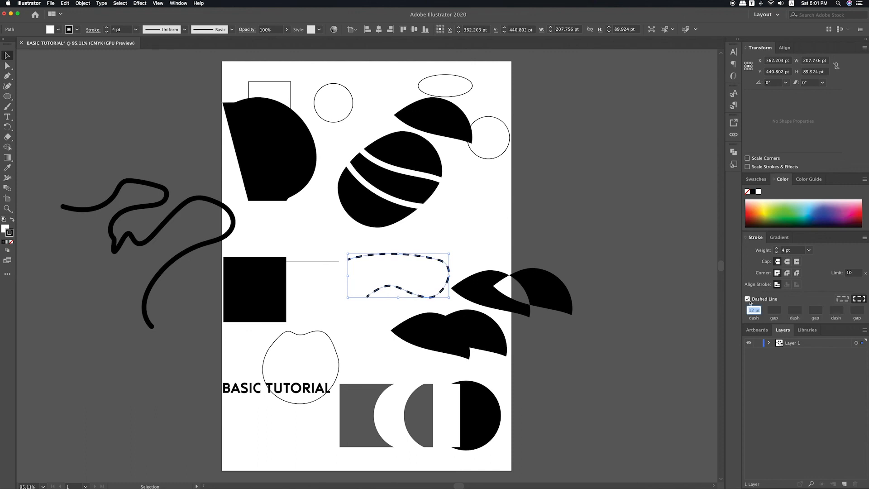
click(468, 258)
drag(449, 272, 432, 272)
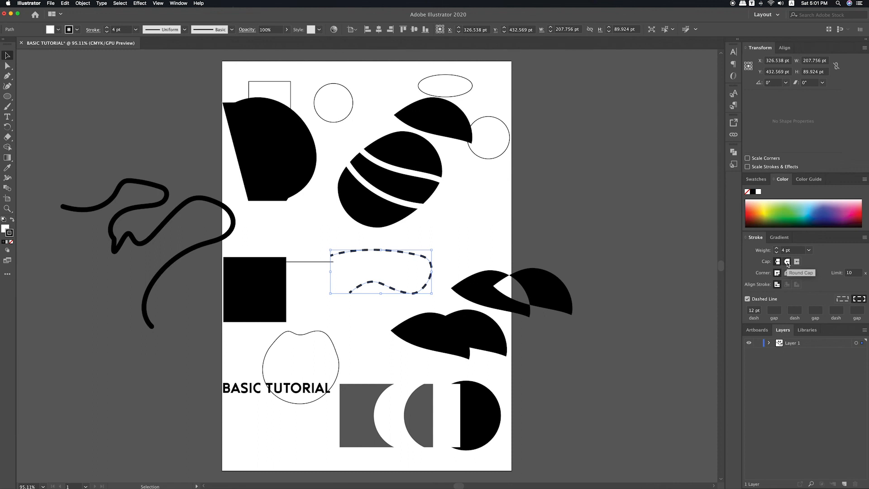
click(787, 262)
click(778, 262)
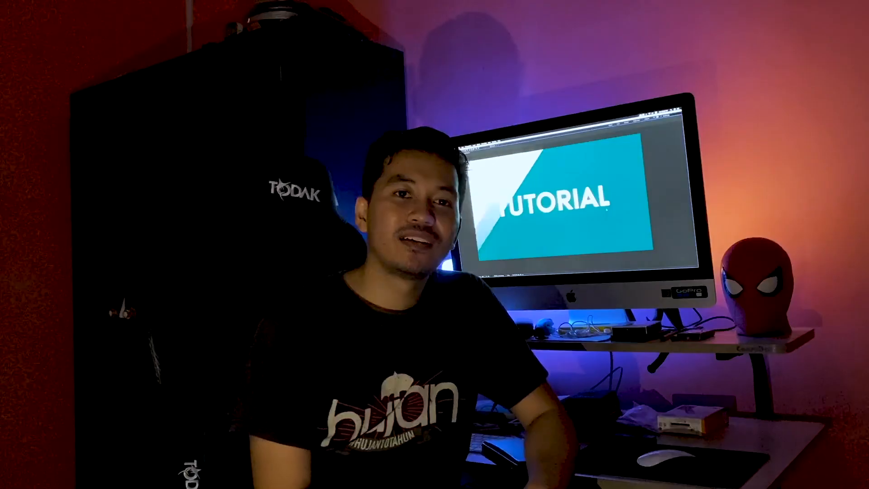